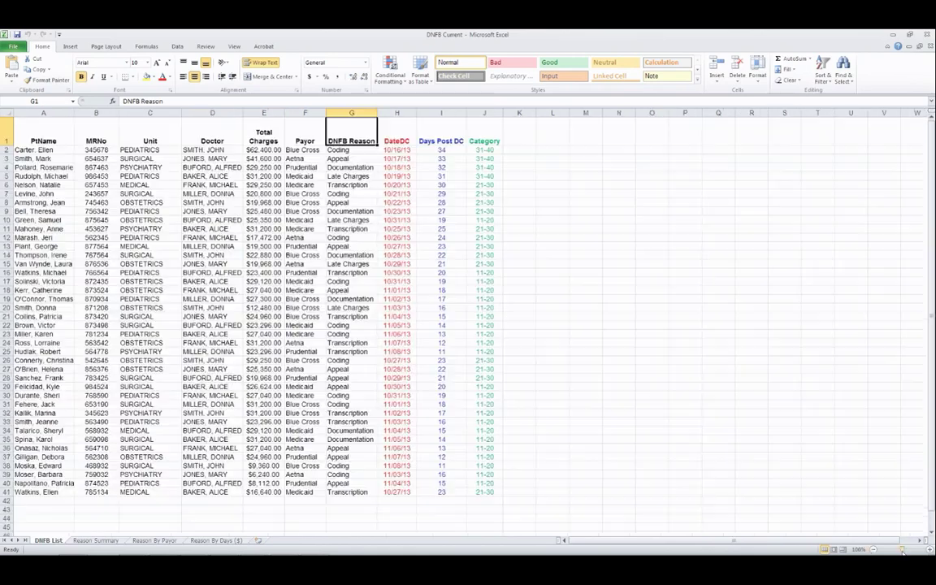
Examine the DNFB Reason entries in rows 2 to 6 of the DNFB List sheet.
{"action": "left_click", "coordinate": [901, 551]}
{"action": "left_click", "coordinate": [487, 167]}
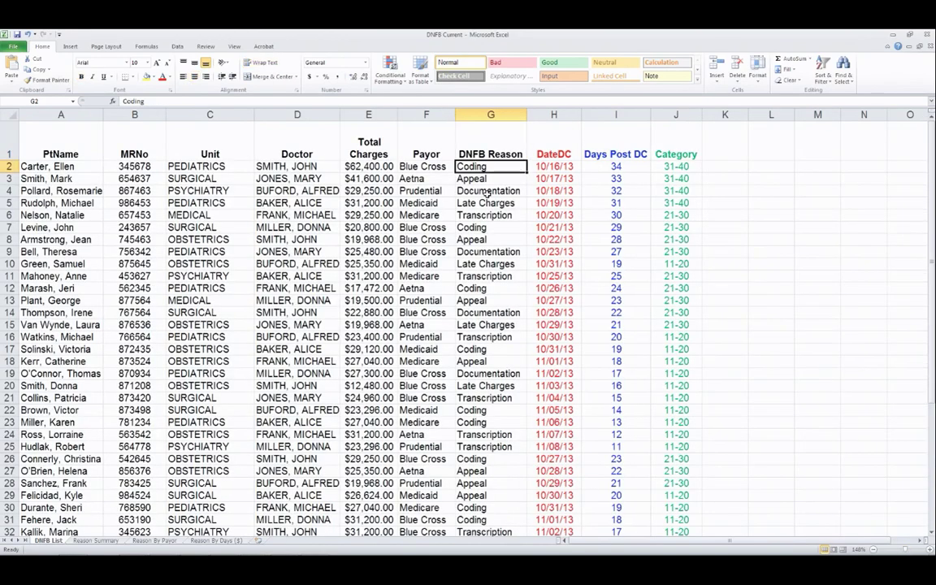
{"action": "left_click", "coordinate": [487, 191]}
{"action": "left_click", "coordinate": [486, 168]}
{"action": "key", "text": "Down"}
{"action": "key", "text": "Down"}
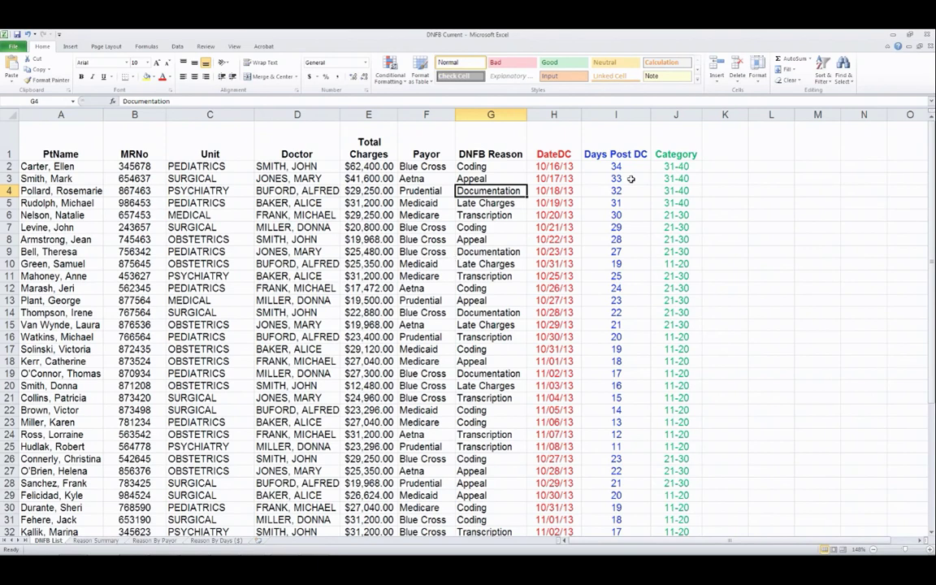
{"action": "key", "text": "Down"}
{"action": "key", "text": "Down"}
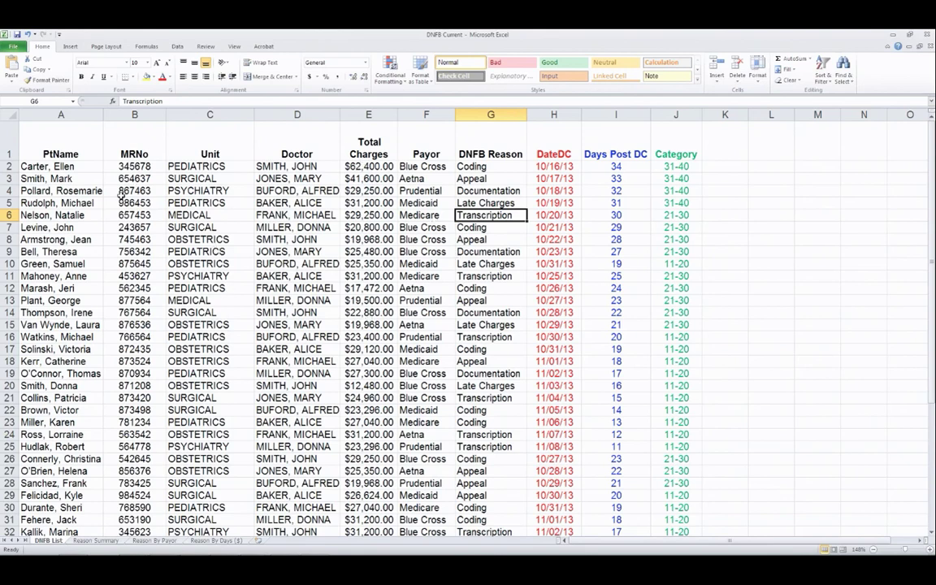
Look through the PtName column from the first record down the patient list and return to cell A2.
{"action": "left_click", "coordinate": [69, 168]}
{"action": "key", "text": "Down"}
{"action": "key", "text": "Down"}
{"action": "key", "text": "Down"}
{"action": "key", "text": "Down"}
{"action": "key", "text": "Down"}
{"action": "key", "text": "Down"}
{"action": "key", "text": "Down"}
{"action": "key", "text": "Down"}
{"action": "key", "text": "Down"}
{"action": "key", "text": "Down"}
{"action": "key", "text": "Down"}
{"action": "key", "text": "Down"}
{"action": "key", "text": "Down"}
{"action": "key", "text": "Down"}
{"action": "key", "text": "Down"}
{"action": "key", "text": "Down"}
{"action": "key", "text": "Down"}
{"action": "key", "text": "Down"}
{"action": "key", "text": "Down"}
{"action": "key", "text": "Down"}
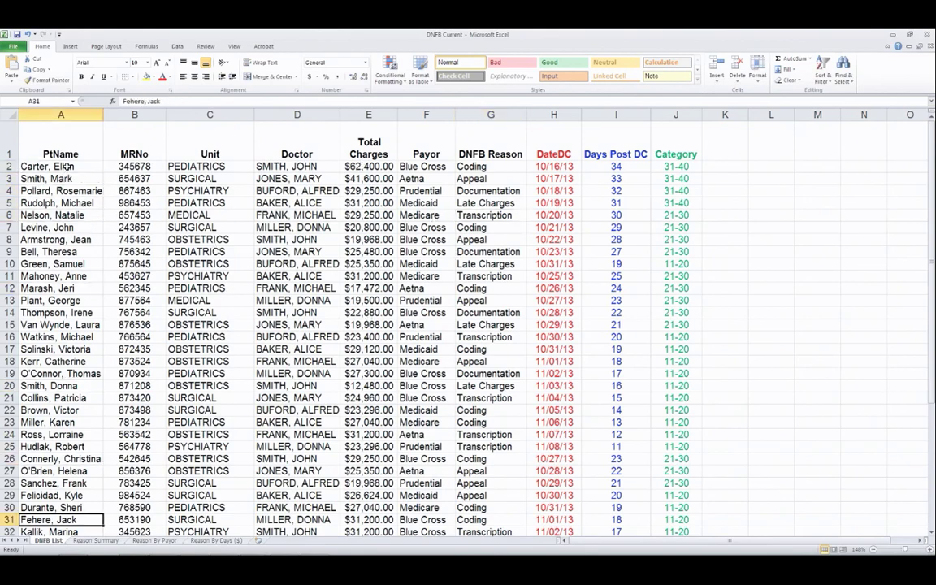
{"action": "key", "text": "Down"}
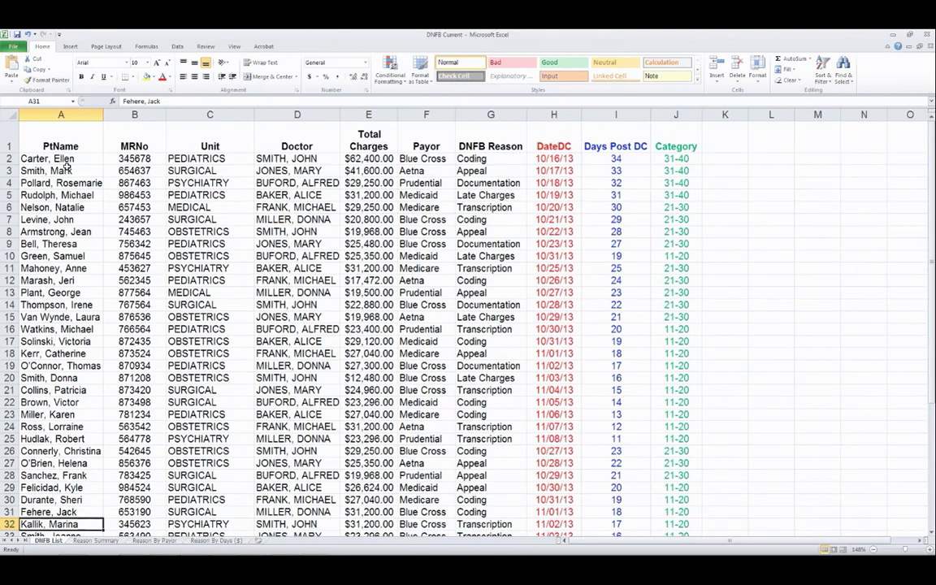
{"action": "key", "text": "Down"}
{"action": "key", "text": "Down"}
{"action": "key", "text": "Down"}
{"action": "key", "text": "Down"}
{"action": "key", "text": "Down"}
{"action": "key", "text": "Down"}
{"action": "scroll", "coordinate": [69, 166], "scroll_direction": "up", "scroll_amount": 10}
{"action": "left_click", "coordinate": [68, 165]}
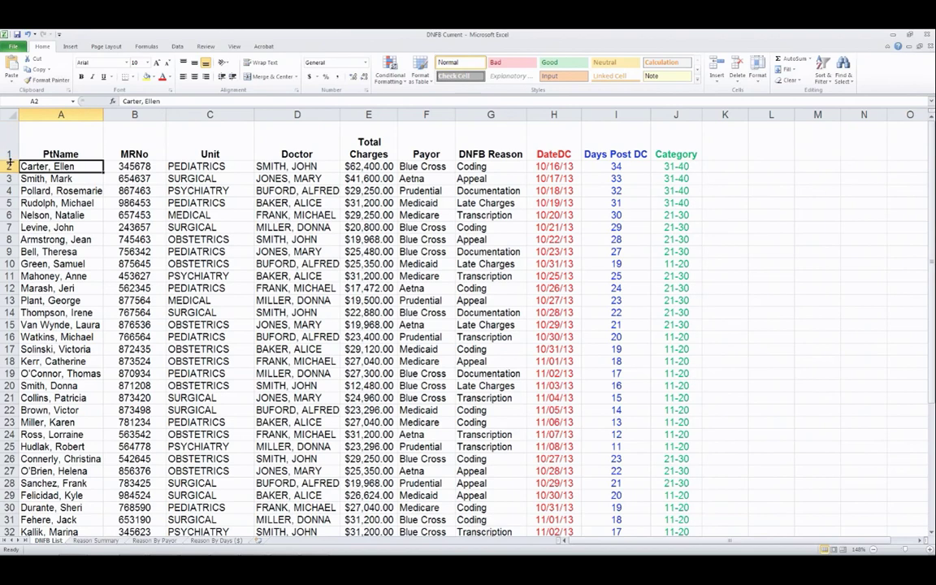
Reduce the height of header row 1 and select the Total Charges value in row 2.
{"action": "left_click_drag", "start_coordinate": [10, 160], "coordinate": [22, 144]}
{"action": "key", "text": "Right"}
{"action": "key", "text": "Right"}
{"action": "key", "text": "Right"}
{"action": "key", "text": "Right"}
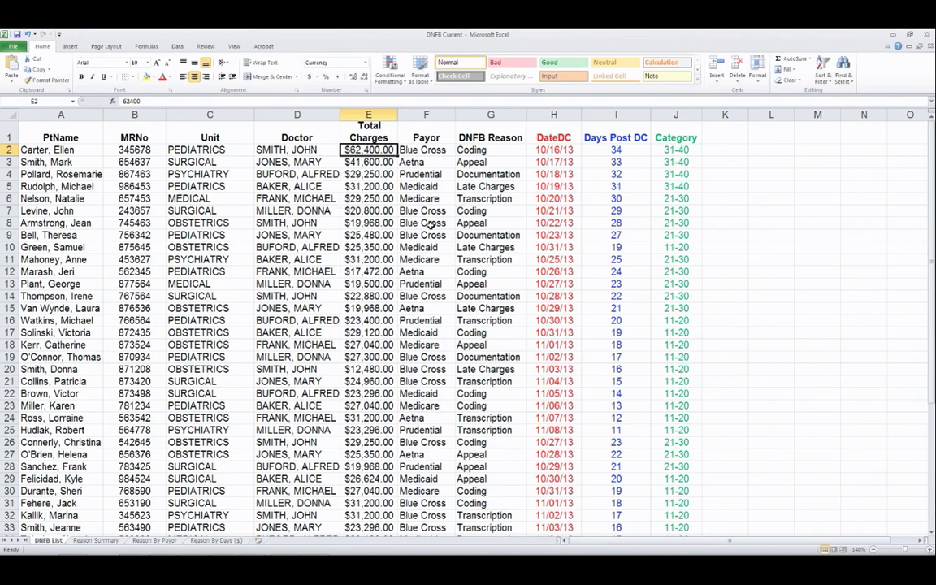
Compare the DateDC entry in row 2 with the Days Post DC formula in cell I2.
{"action": "left_click", "coordinate": [608, 151]}
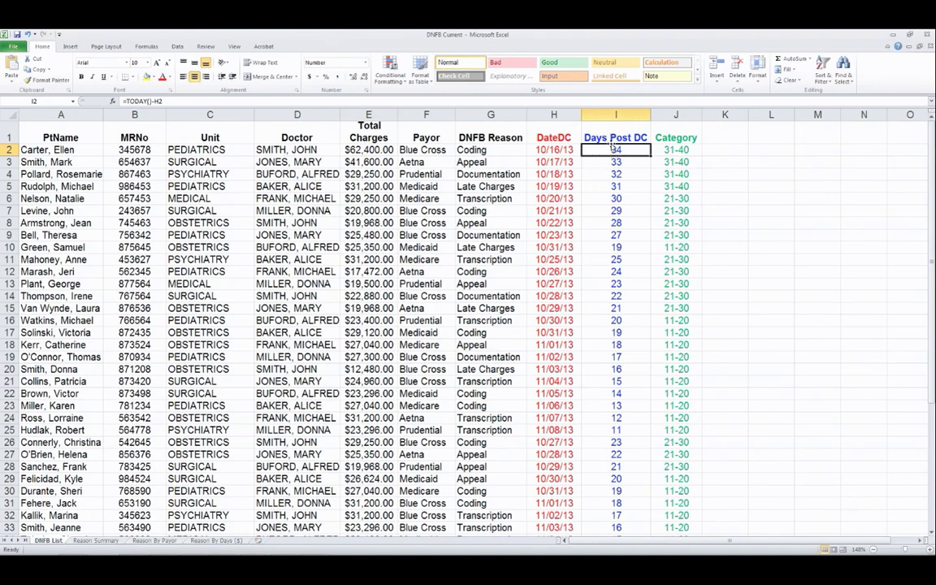
{"action": "left_click", "coordinate": [554, 150]}
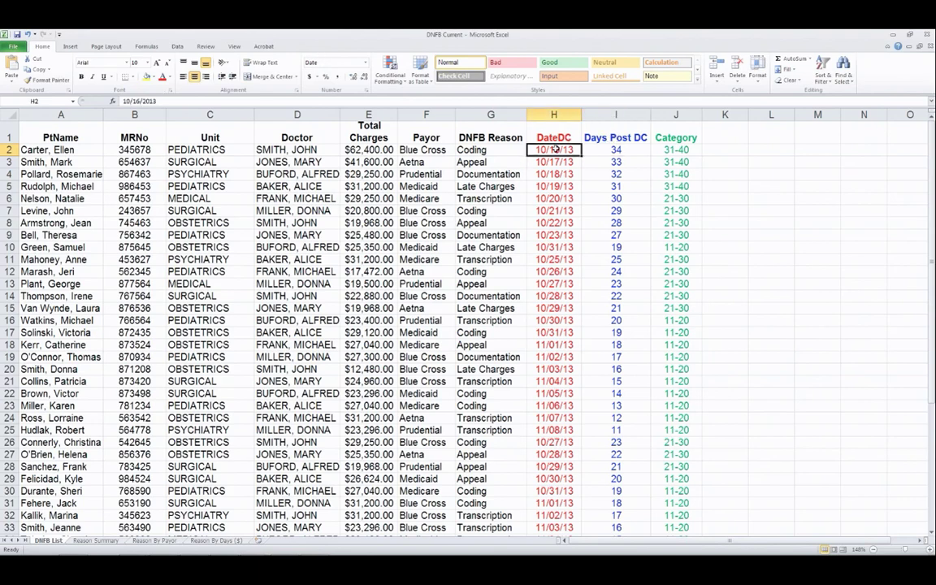
{"action": "left_click", "coordinate": [96, 151]}
{"action": "left_click", "coordinate": [445, 150]}
{"action": "left_click", "coordinate": [553, 150]}
{"action": "left_click", "coordinate": [620, 150]}
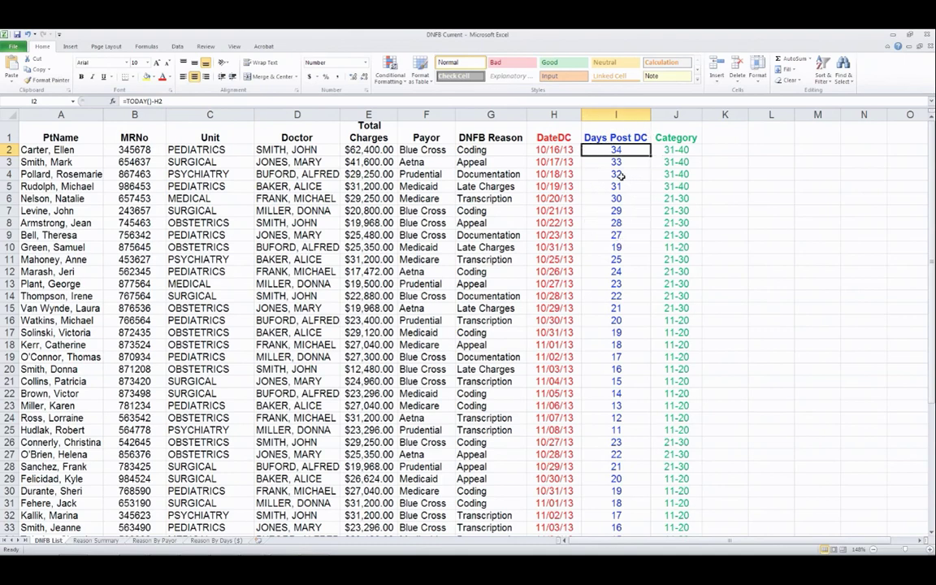
Go through the first record's fields from PtName and MRNo to Total Charges, Payor, DNFB Reason, DateDC and Days Post DC.
{"action": "left_click", "coordinate": [65, 151]}
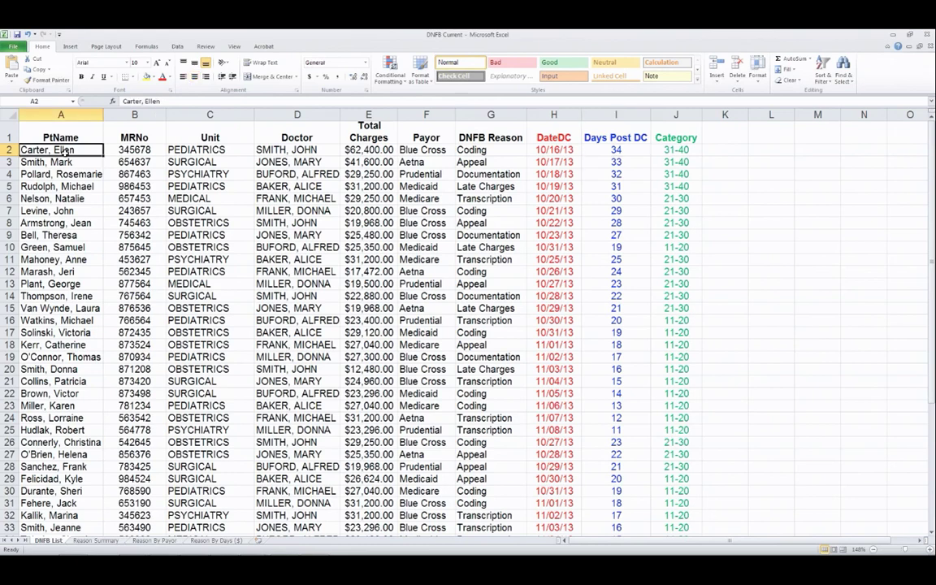
{"action": "left_click", "coordinate": [144, 151]}
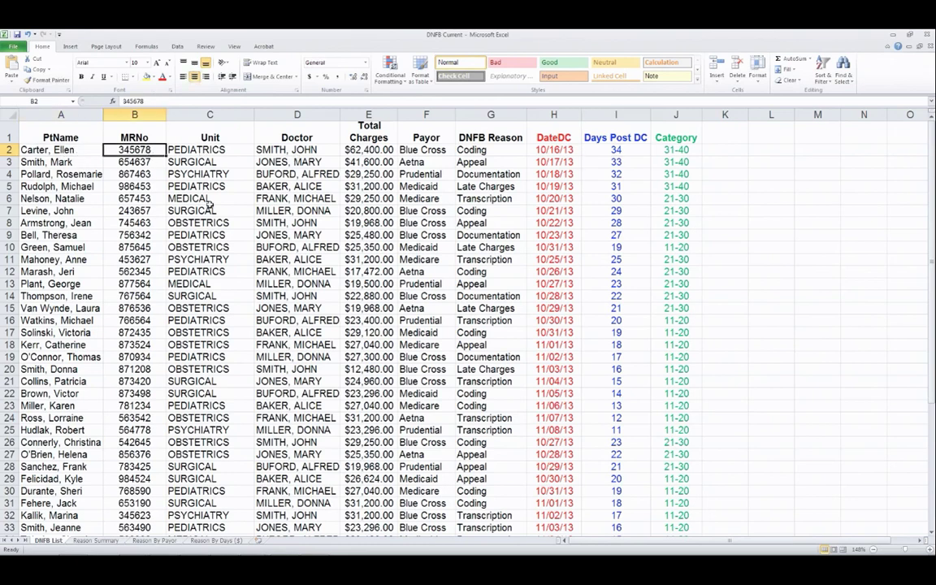
{"action": "left_click", "coordinate": [377, 153]}
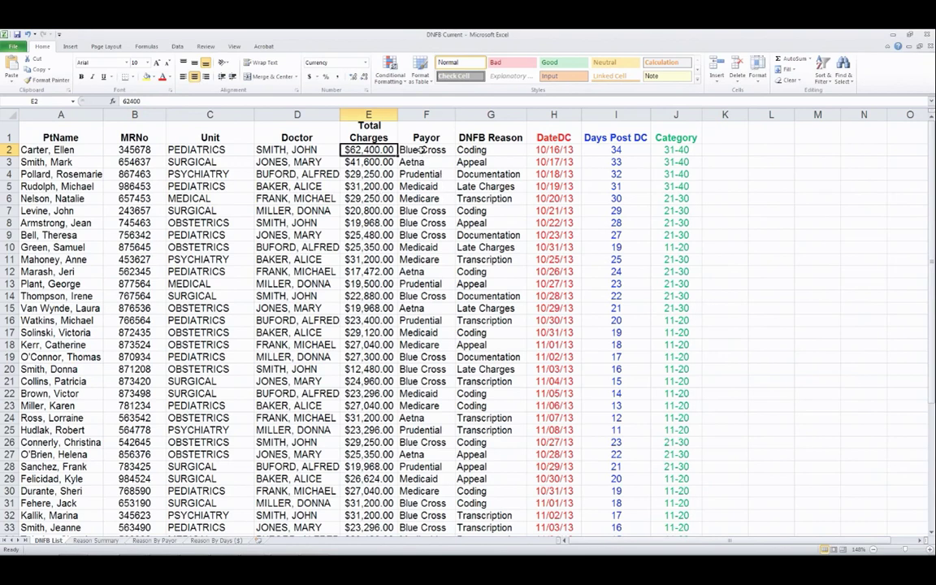
{"action": "left_click", "coordinate": [422, 151]}
{"action": "key", "text": "Right"}
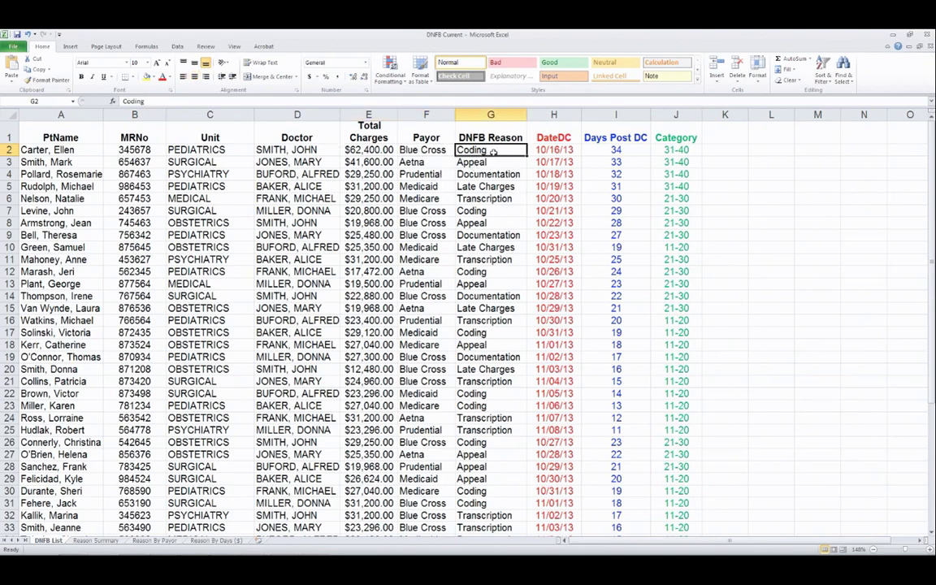
{"action": "key", "text": "Right"}
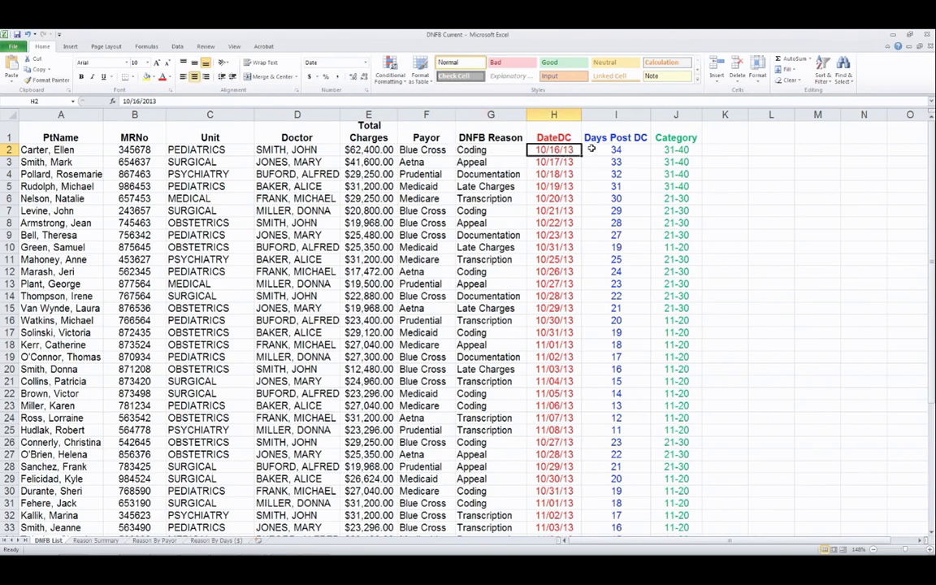
{"action": "left_click", "coordinate": [594, 151]}
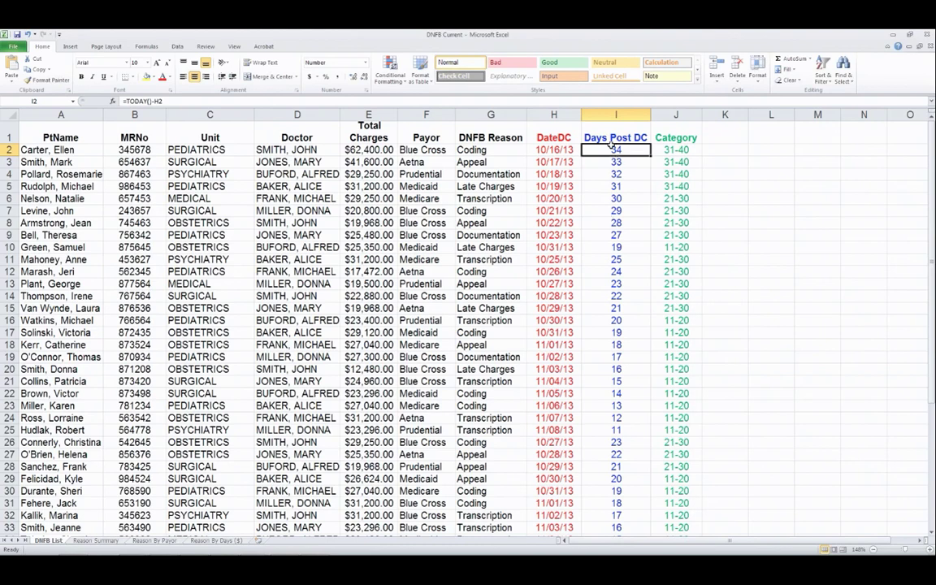
Review the Days Post DC column from I2 to I41, checking the formulas in its first few rows.
{"action": "mouse_move", "coordinate": [611, 151]}
{"action": "left_mouse_down"}
{"action": "mouse_move", "coordinate": [619, 536]}
{"action": "mouse_move", "coordinate": [612, 501]}
{"action": "left_mouse_up"}
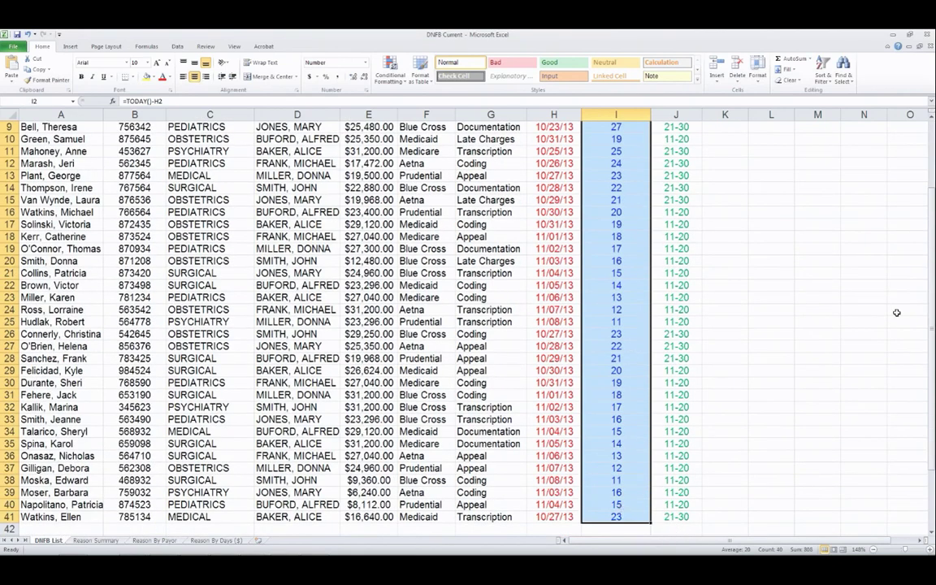
{"action": "left_click_drag", "start_coordinate": [931, 212], "coordinate": [931, 123]}
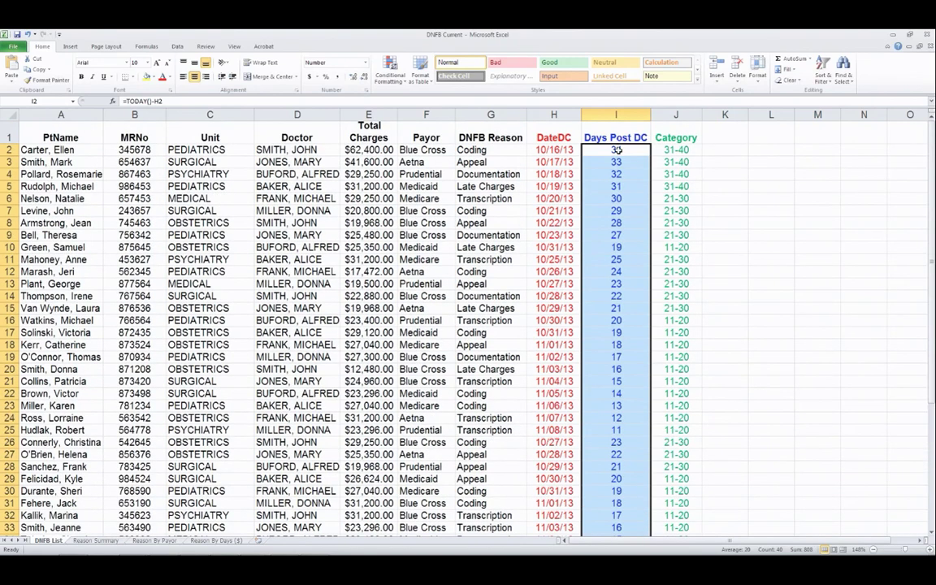
{"action": "left_click", "coordinate": [615, 151]}
{"action": "key", "text": "Down"}
{"action": "key", "text": "Down"}
{"action": "key", "text": "Down"}
{"action": "key", "text": "Down"}
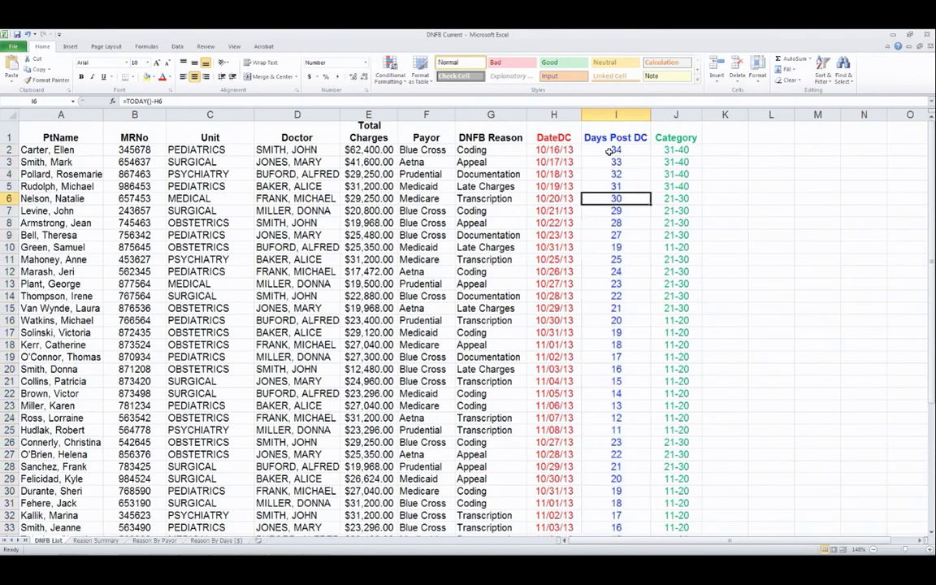
{"action": "left_click", "coordinate": [609, 151]}
{"action": "key", "text": "Down"}
{"action": "key", "text": "Down"}
{"action": "key", "text": "Down"}
{"action": "key", "text": "shift+Up"}
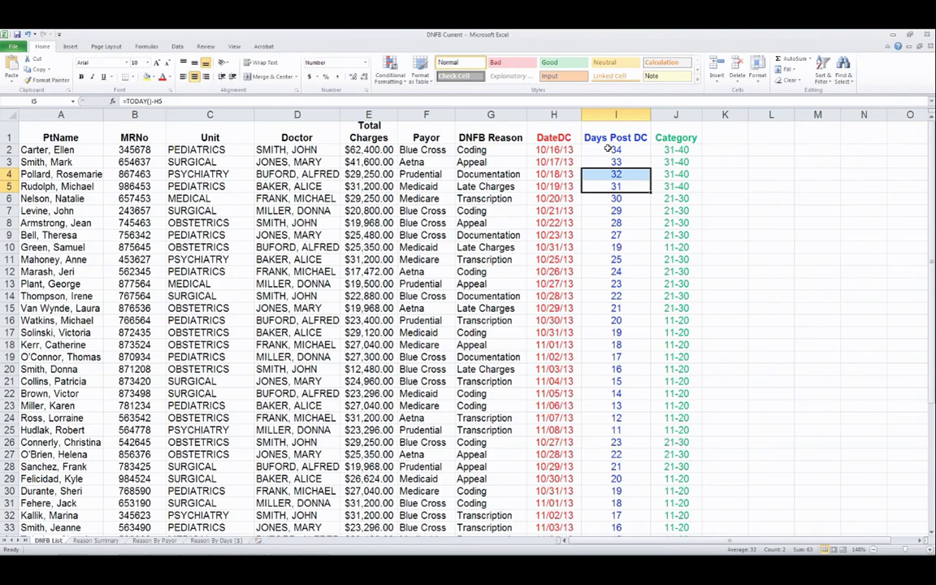
{"action": "left_click_drag", "start_coordinate": [608, 149], "coordinate": [613, 512]}
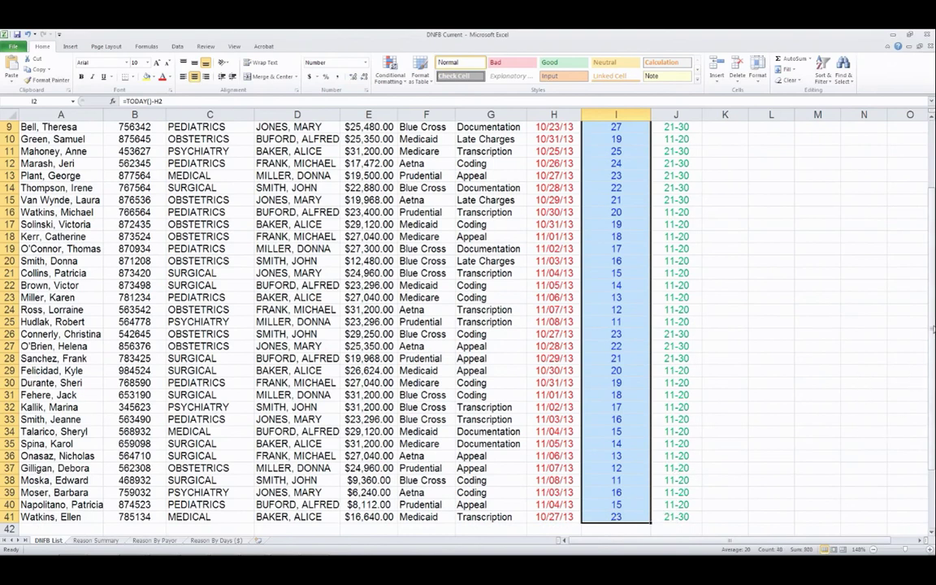
{"action": "left_click_drag", "start_coordinate": [933, 329], "coordinate": [933, 130]}
{"action": "left_click", "coordinate": [615, 149]}
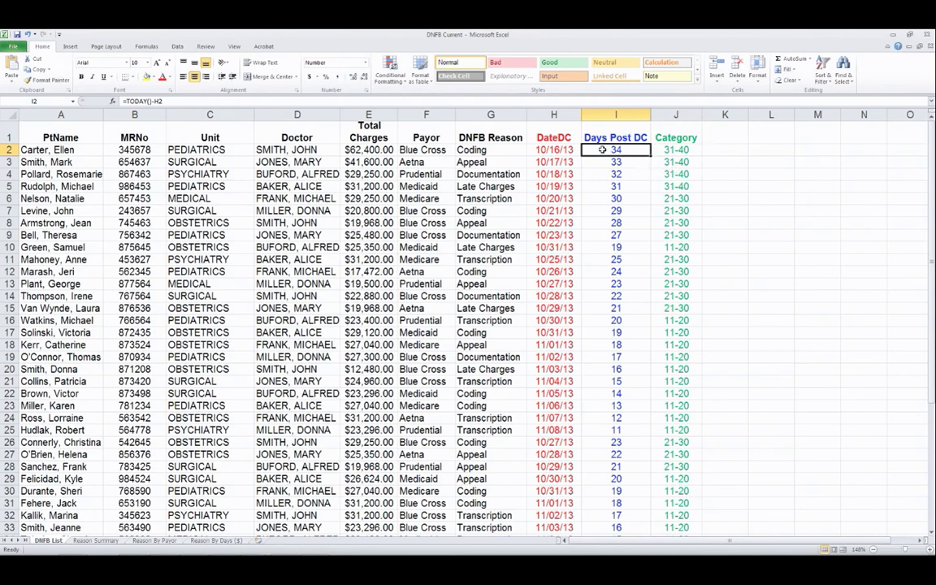
{"action": "key", "text": "Down"}
{"action": "key", "text": "Down"}
{"action": "key", "text": "Down"}
{"action": "key", "text": "Down"}
{"action": "left_click", "coordinate": [620, 151]}
Examine the nested IF formula in Category cell J2 and leave it without editing.
{"action": "left_click", "coordinate": [668, 151]}
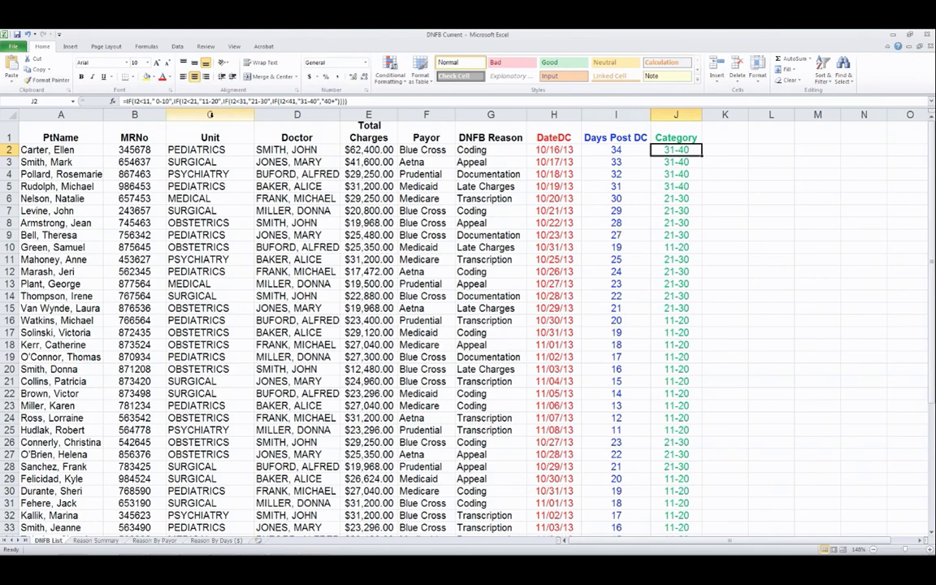
{"action": "left_click_drag", "start_coordinate": [124, 101], "coordinate": [360, 103]}
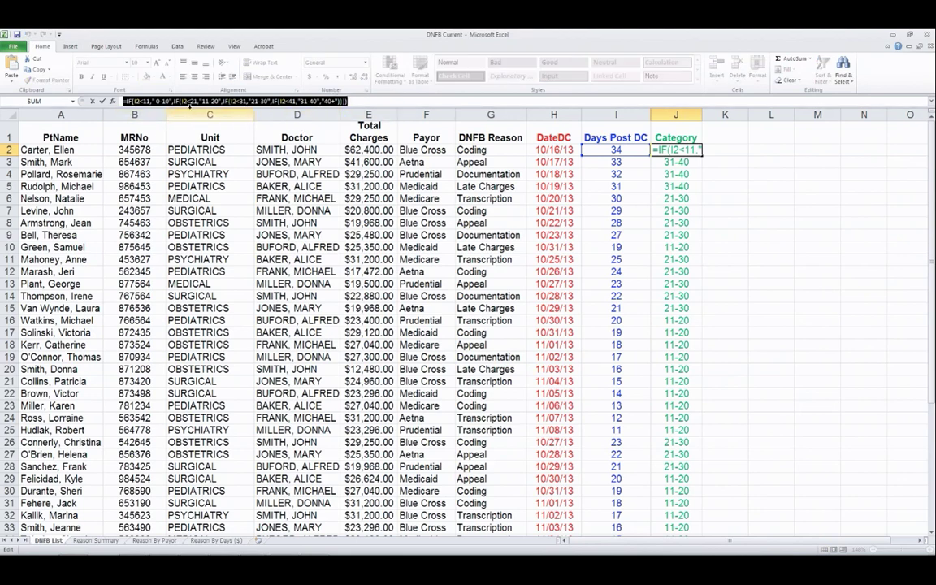
{"action": "left_click", "coordinate": [147, 103]}
{"action": "left_click", "coordinate": [150, 102]}
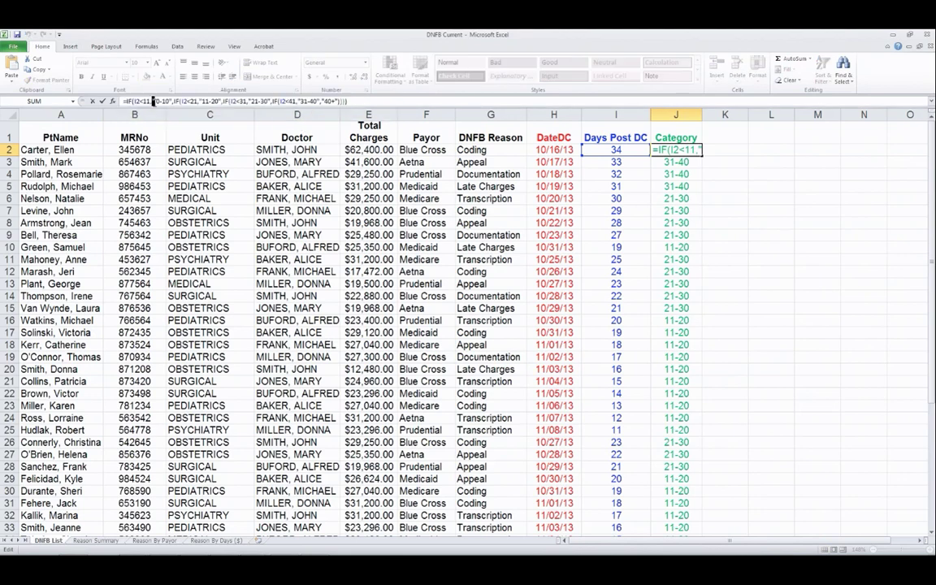
{"action": "left_click_drag", "start_coordinate": [125, 102], "coordinate": [351, 102]}
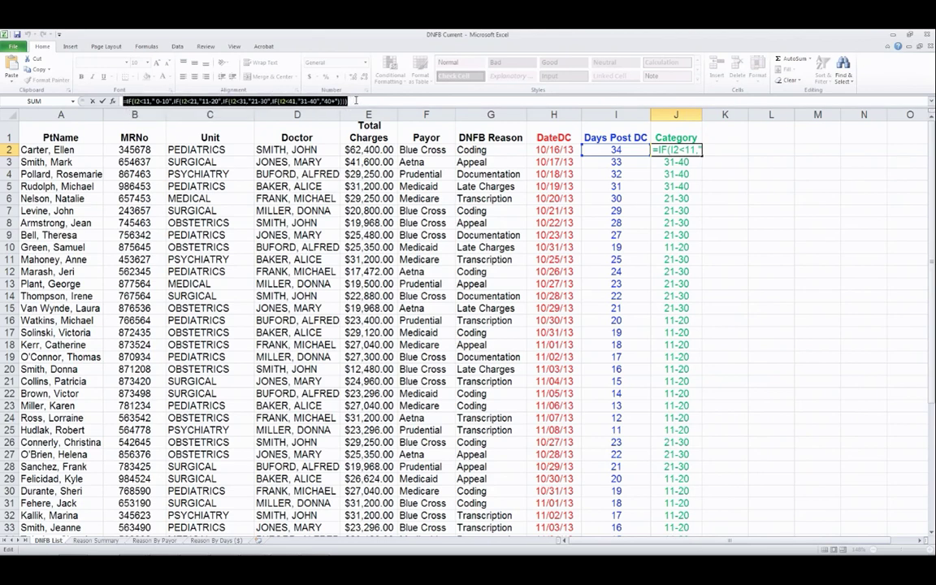
{"action": "left_click", "coordinate": [356, 101]}
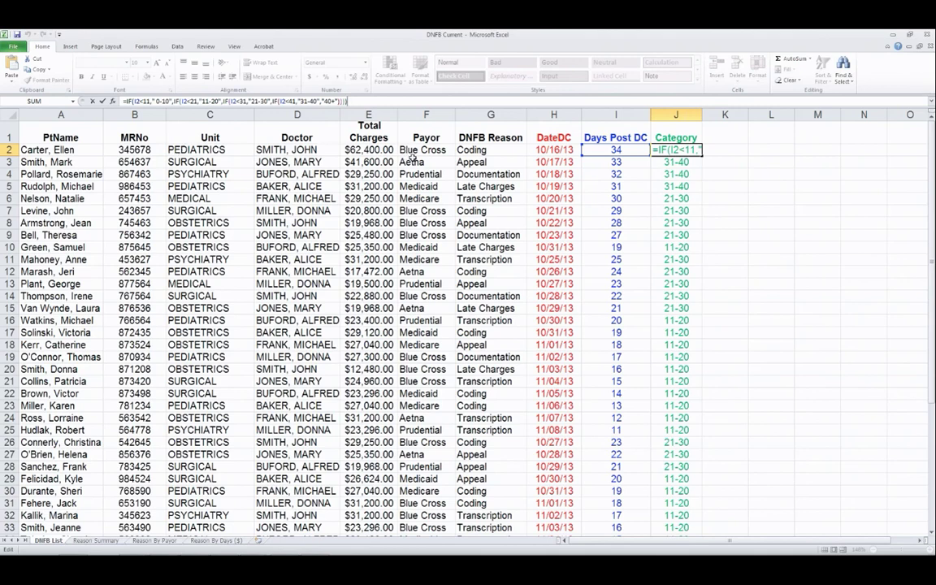
{"action": "left_click", "coordinate": [294, 150]}
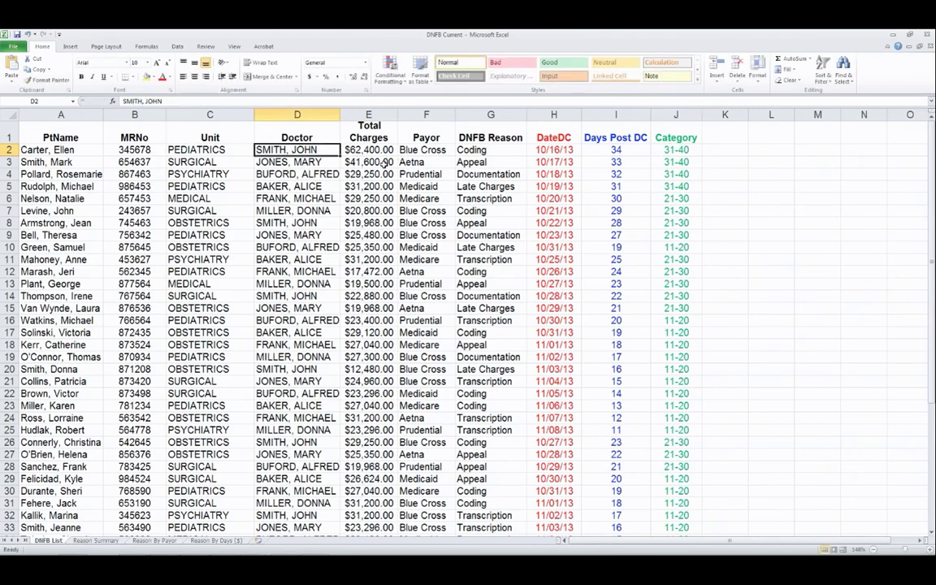
Set the DateDC value in cell H2 to 10/01/13.
{"action": "left_click", "coordinate": [553, 152]}
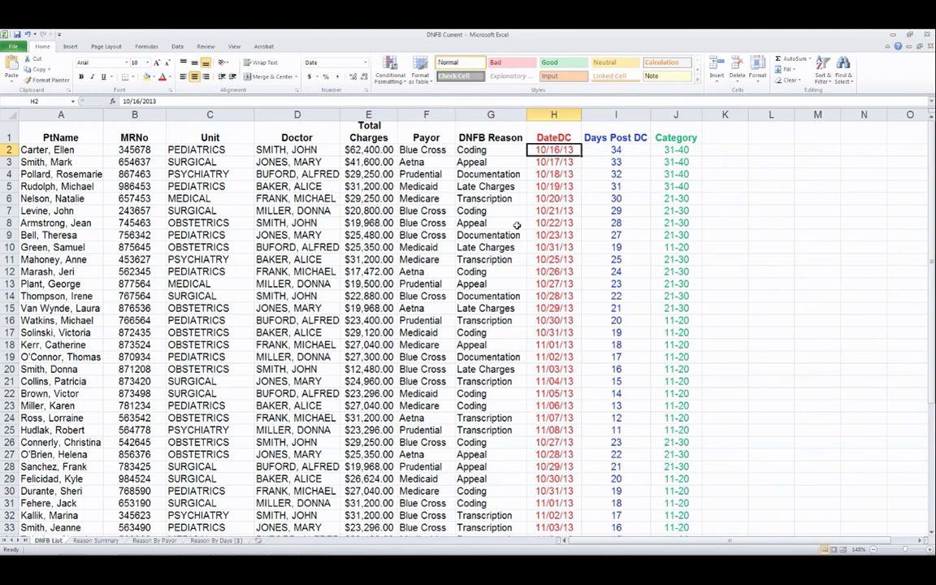
{"action": "type", "text": "10/"}
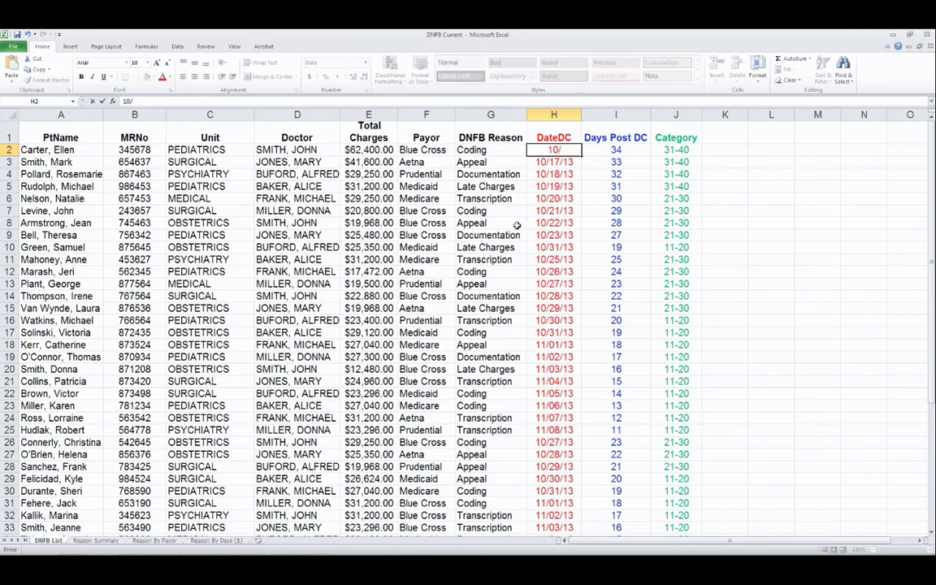
{"action": "type", "text": "01/13"}
{"action": "key", "text": "Return"}
Check the Days Post DC and Category cells in row 2, and undo the discharge date change in H2.
{"action": "left_click", "coordinate": [609, 152]}
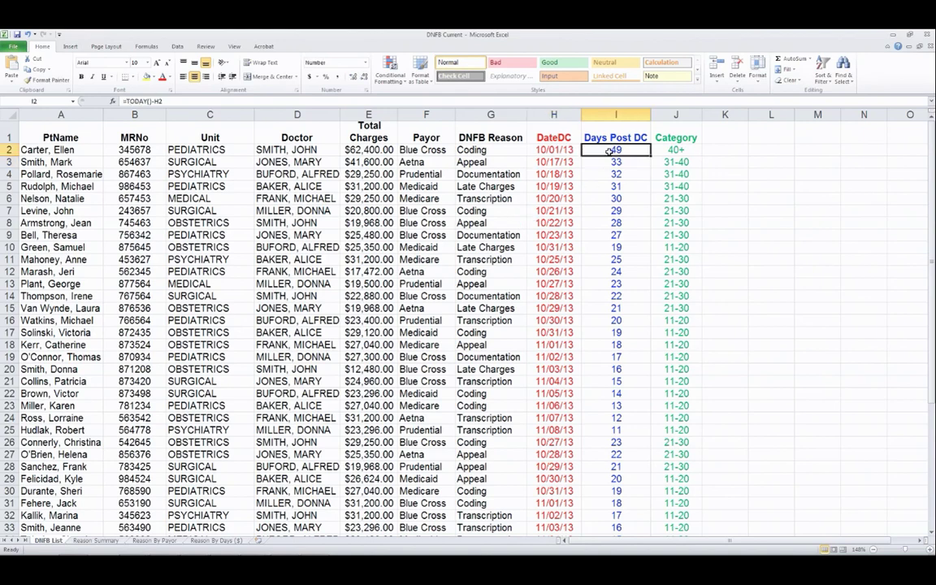
{"action": "left_click", "coordinate": [677, 150]}
{"action": "left_click", "coordinate": [617, 151]}
{"action": "left_click", "coordinate": [552, 149]}
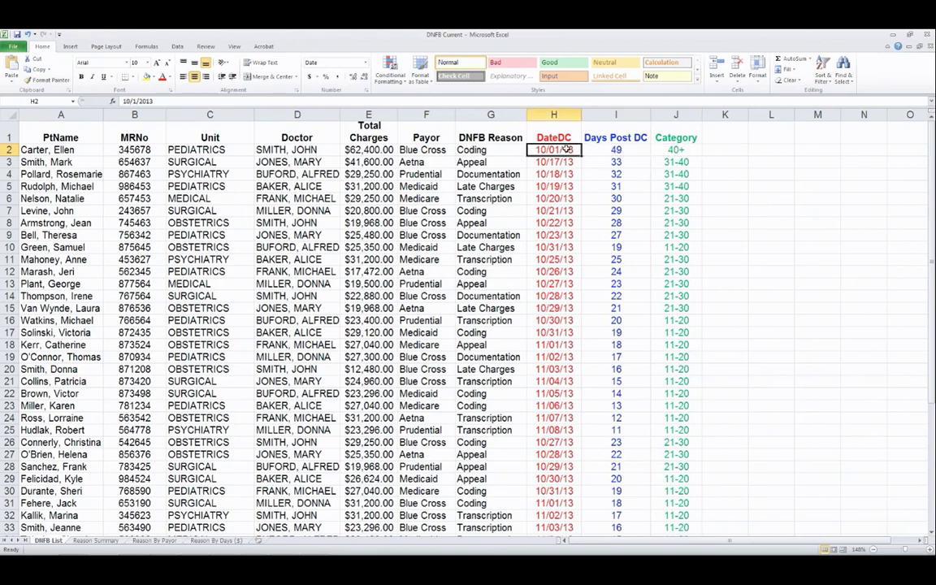
{"action": "left_click", "coordinate": [28, 35]}
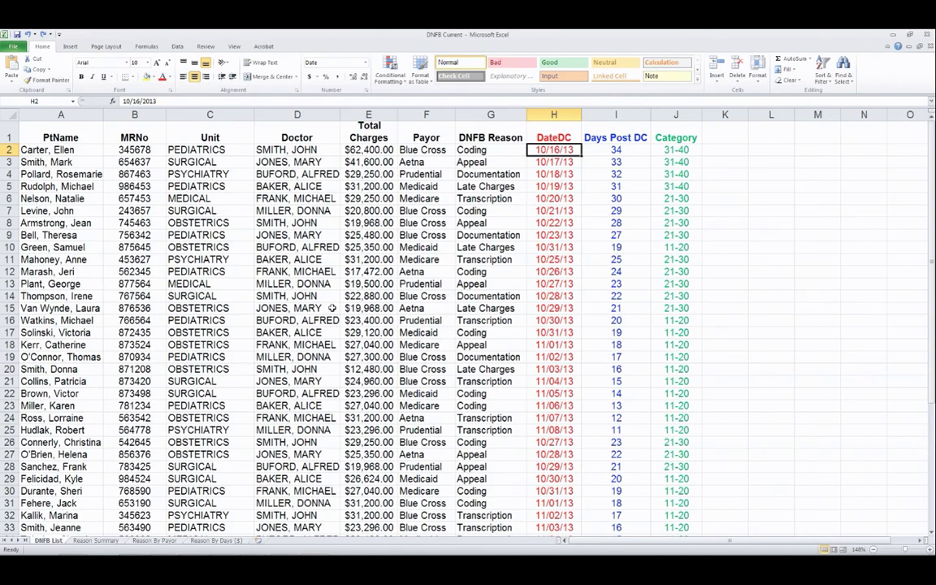
Review the Reason Summary pivot table and chart enlarged, comparing them with the DNFB List data.
{"action": "left_click", "coordinate": [93, 541]}
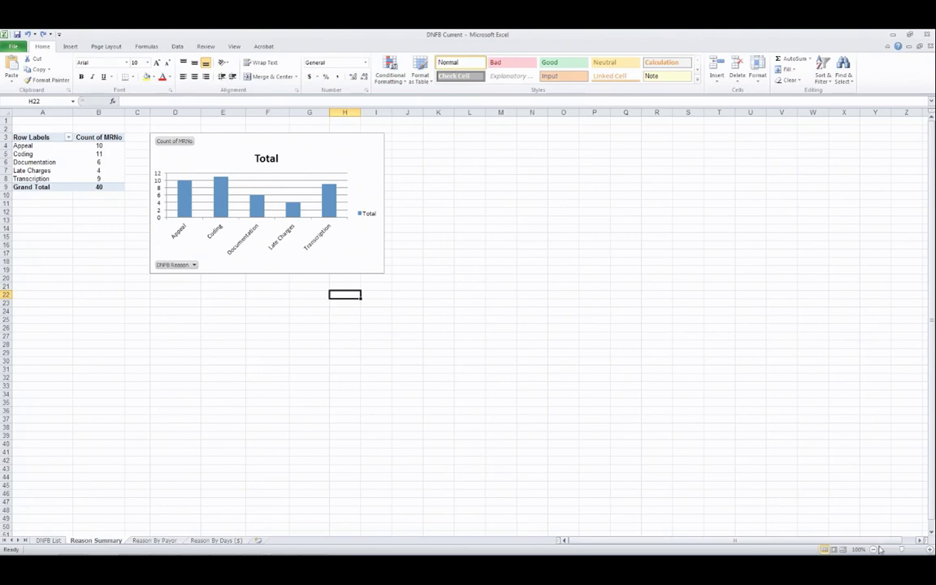
{"action": "scroll", "coordinate": [899, 551], "scroll_direction": "down", "scroll_amount": 1, "text": "ctrl"}
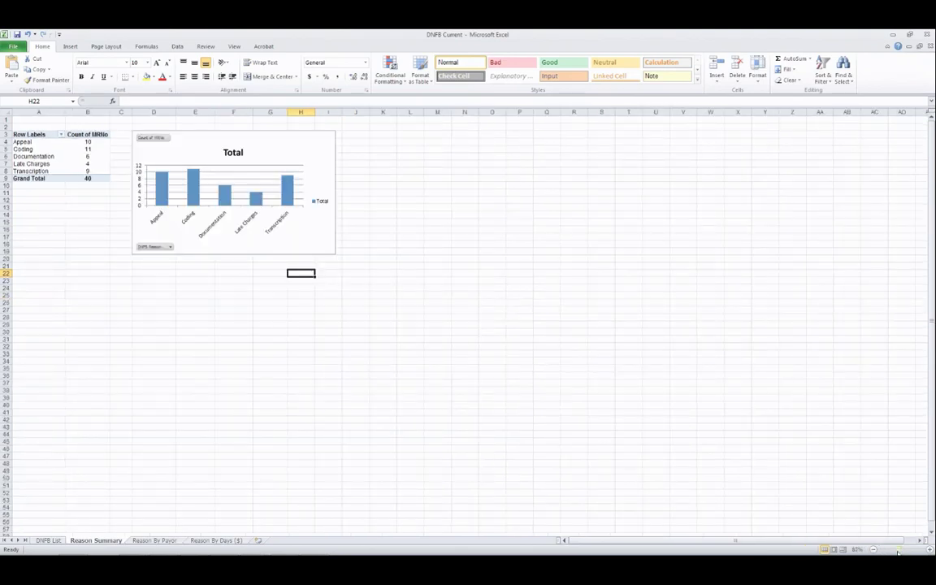
{"action": "scroll", "coordinate": [898, 550], "scroll_direction": "up", "scroll_amount": 6, "text": "ctrl"}
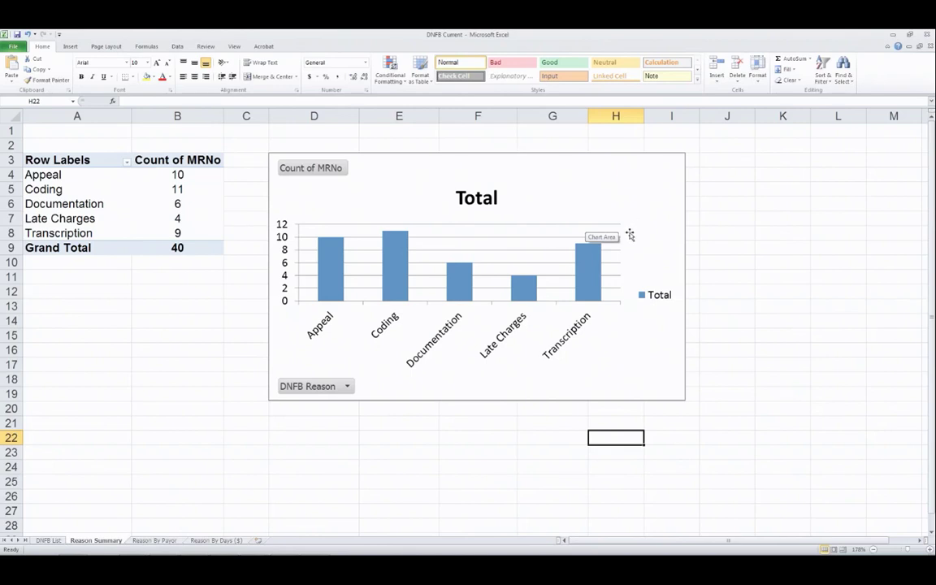
{"action": "left_click", "coordinate": [47, 540]}
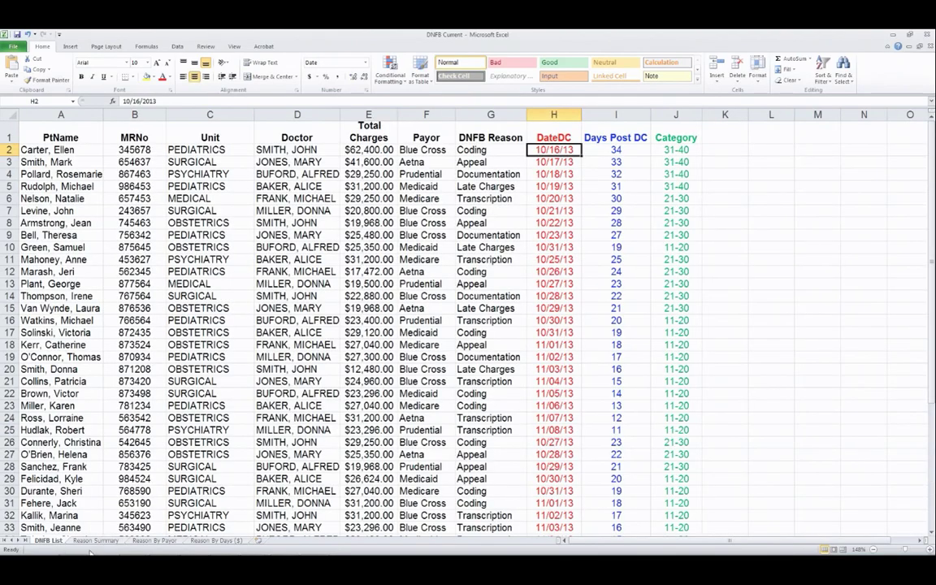
{"action": "left_click", "coordinate": [95, 540]}
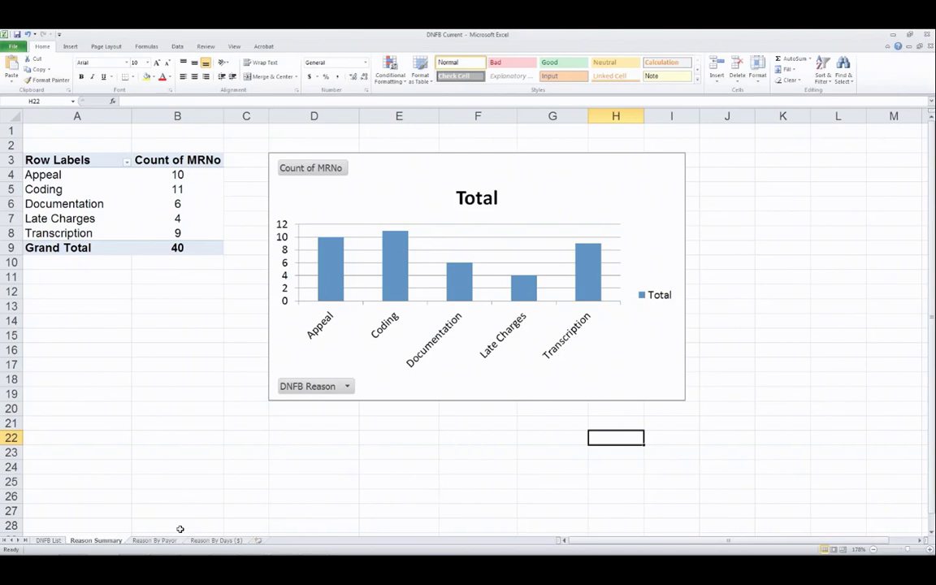
Refresh the data of the DNFB Reason pivot chart and copy the chart.
{"action": "left_click", "coordinate": [424, 178]}
{"action": "right_click", "coordinate": [426, 175]}
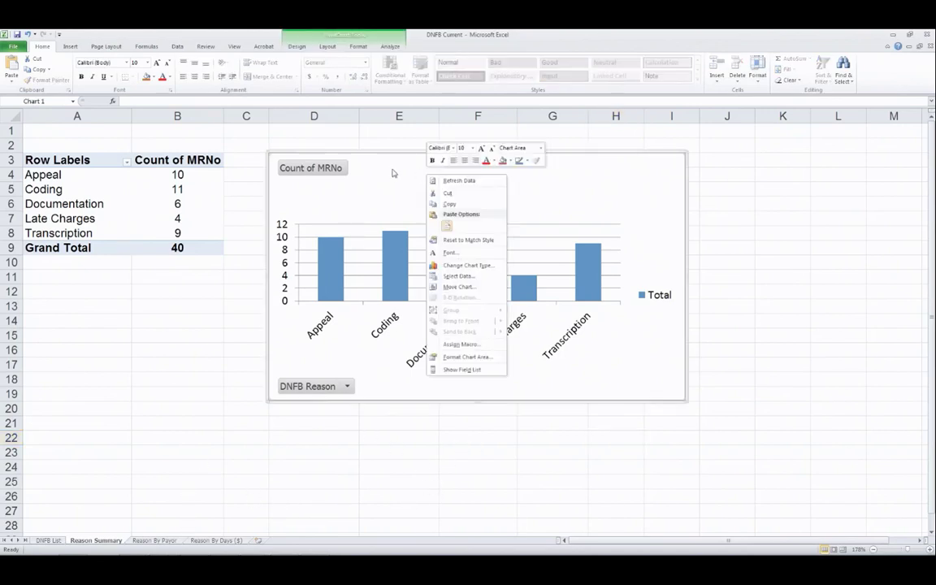
{"action": "key", "text": "r"}
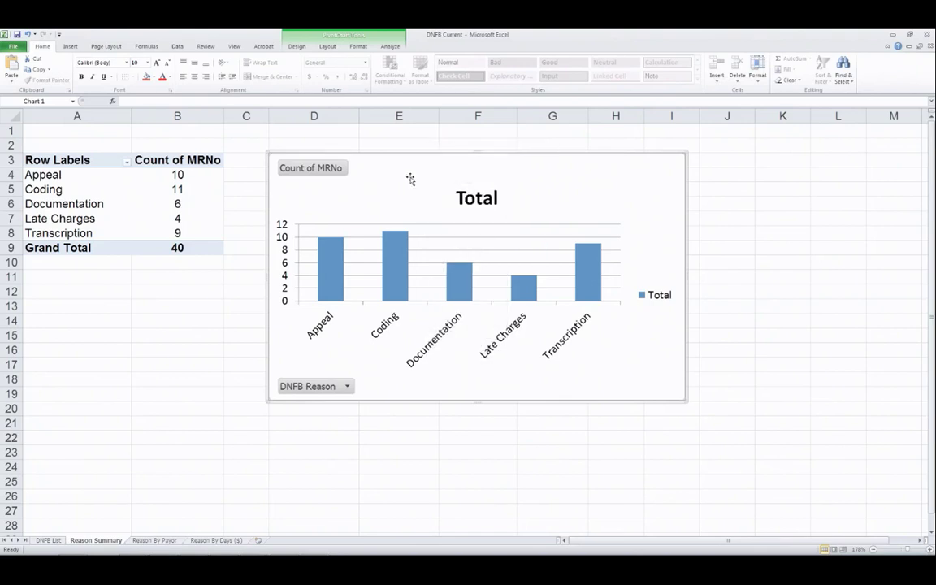
{"action": "right_click", "coordinate": [391, 156]}
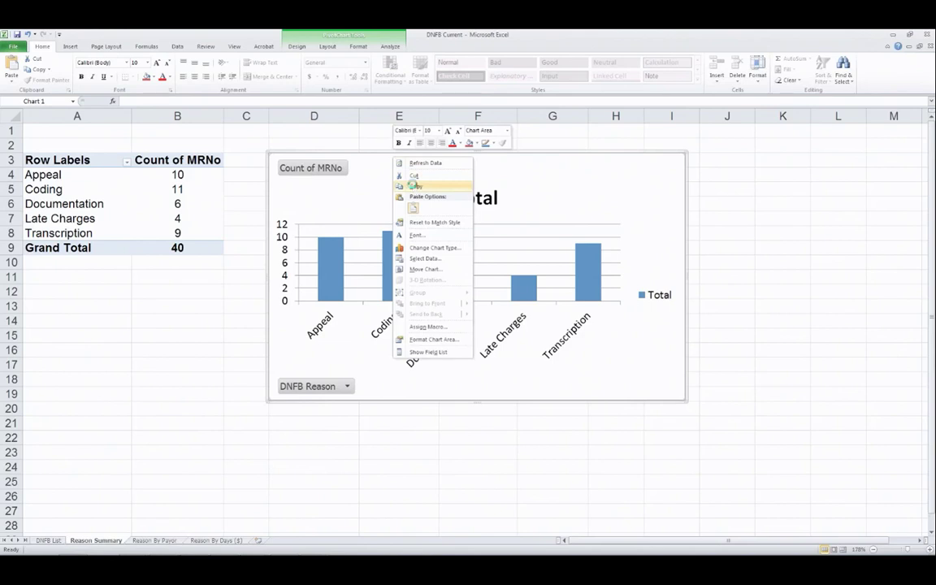
{"action": "left_click", "coordinate": [415, 185]}
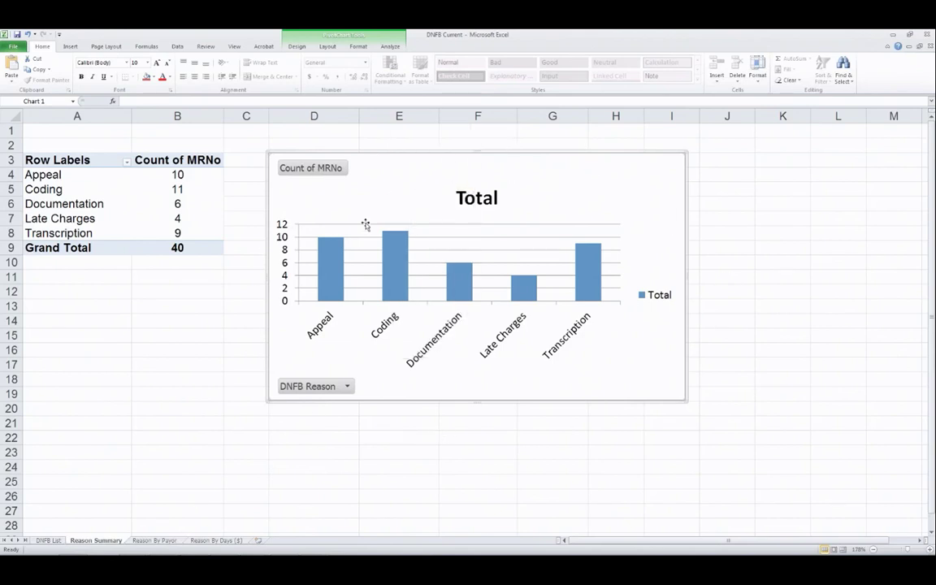
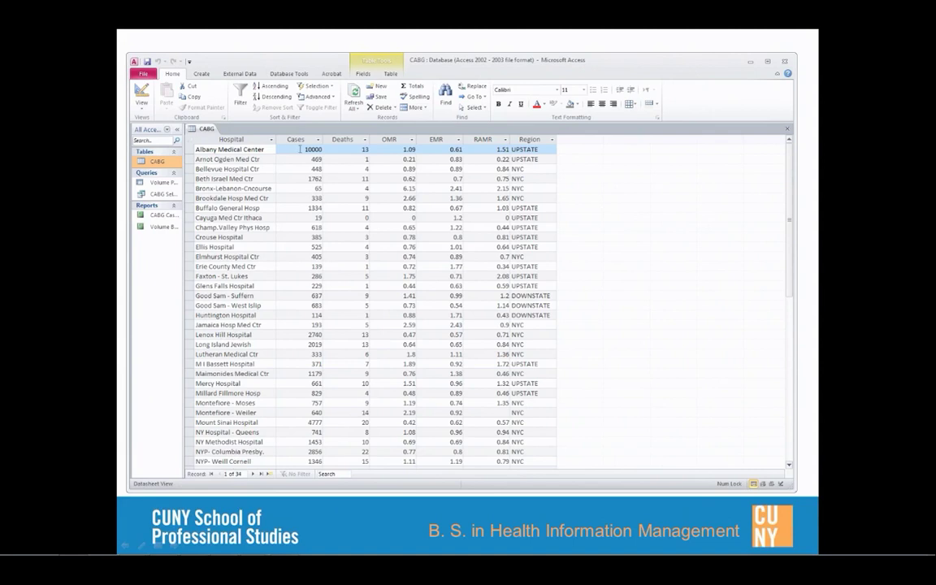
In the CABG table in Access, set the Cases value for Albany Medical Center to 1991 and save the record.
{"action": "type", "text": "1991"}
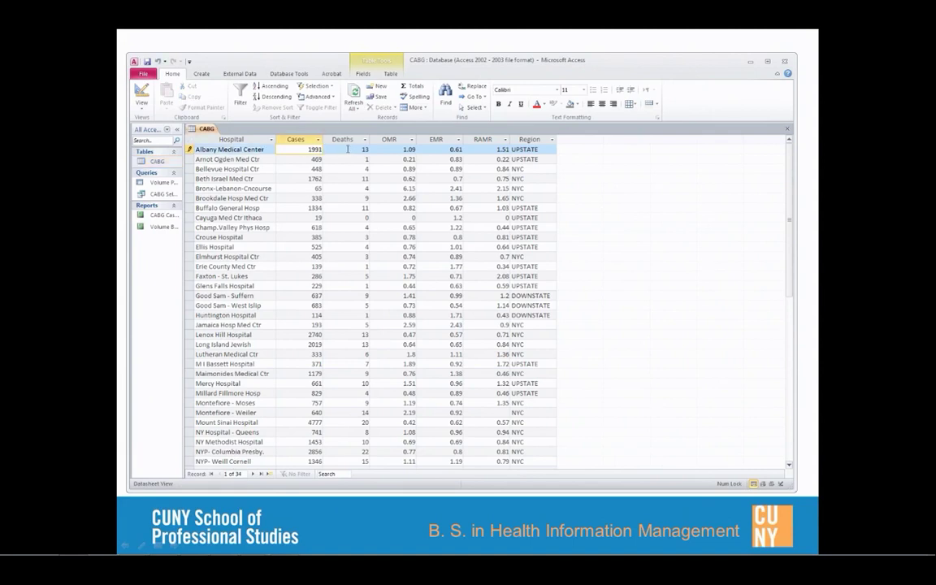
{"action": "key", "text": "Tab"}
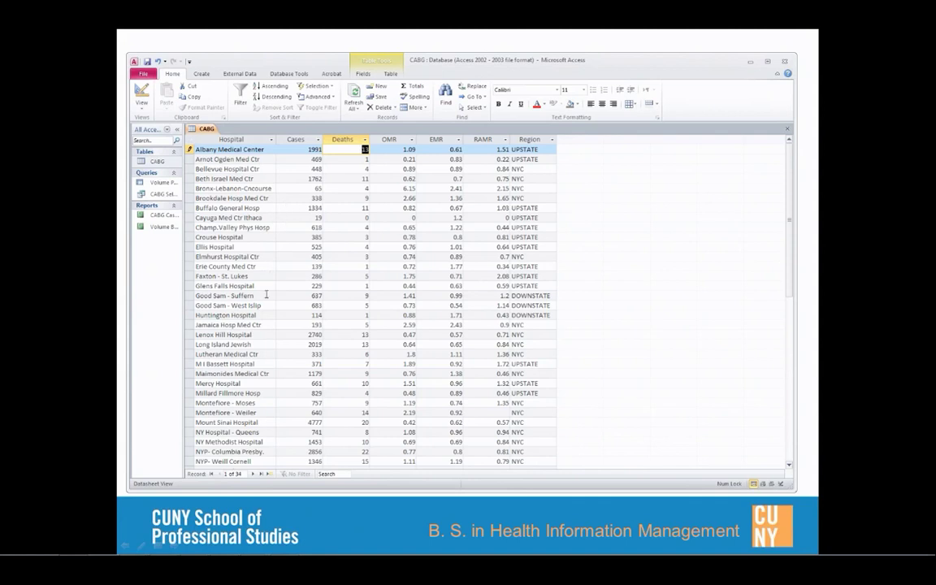
{"action": "left_click", "coordinate": [227, 256]}
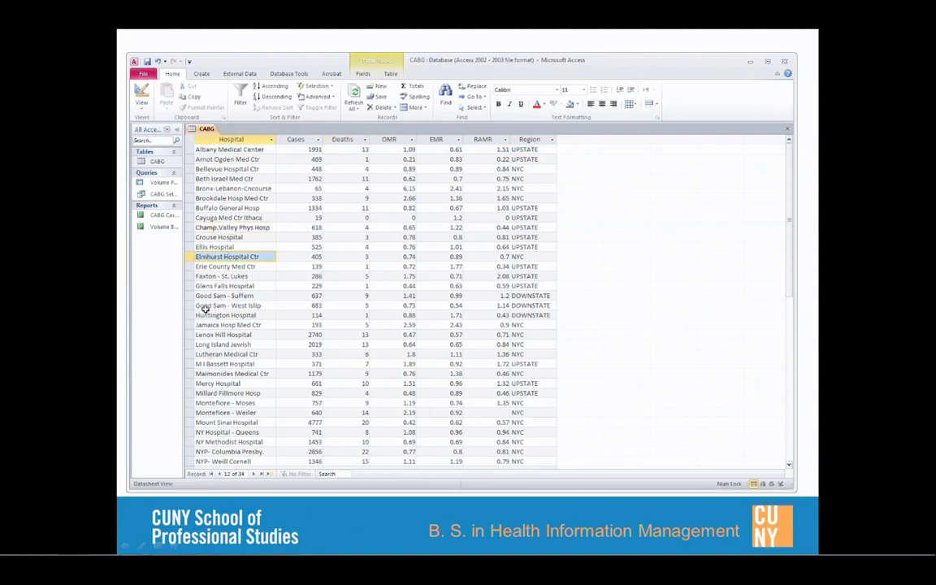
Examine the Lenox Hill Hospital record across its Cases, Deaths, OMR and EMR fields.
{"action": "left_click", "coordinate": [253, 334]}
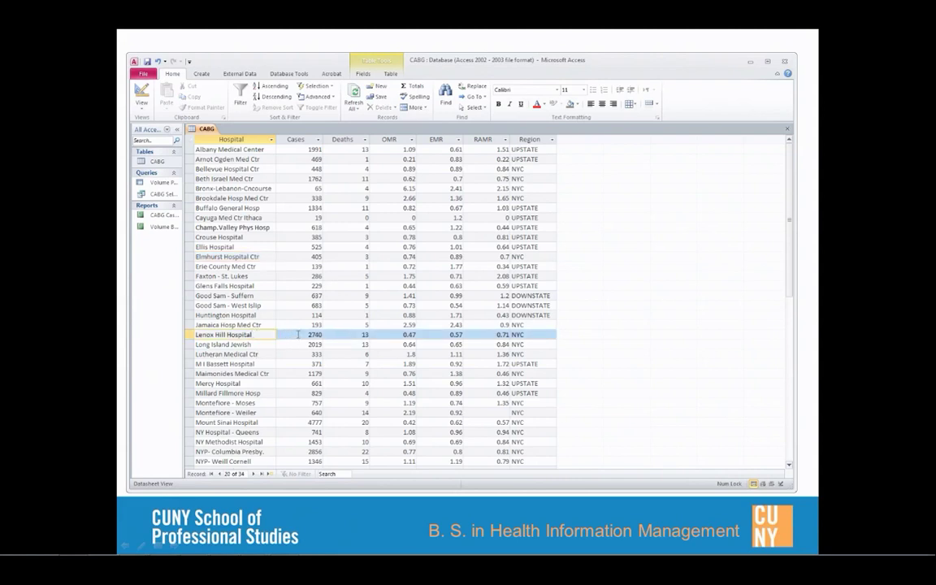
{"action": "left_click", "coordinate": [302, 334]}
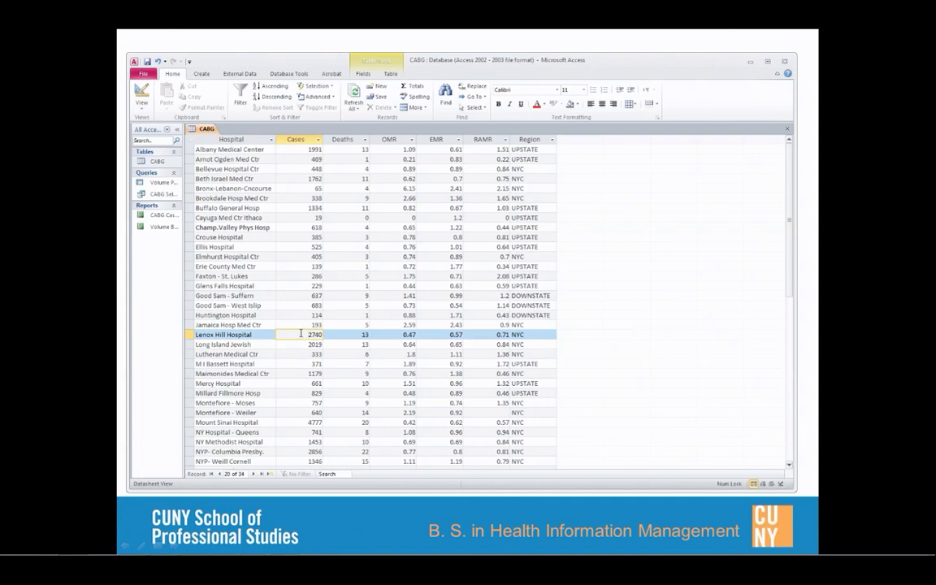
{"action": "key", "text": "Tab"}
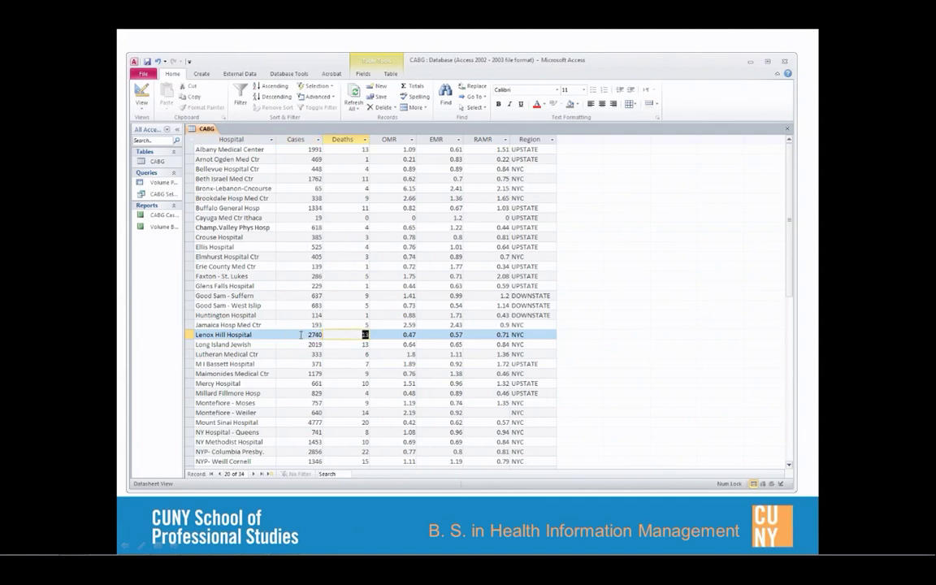
{"action": "key", "text": "Tab"}
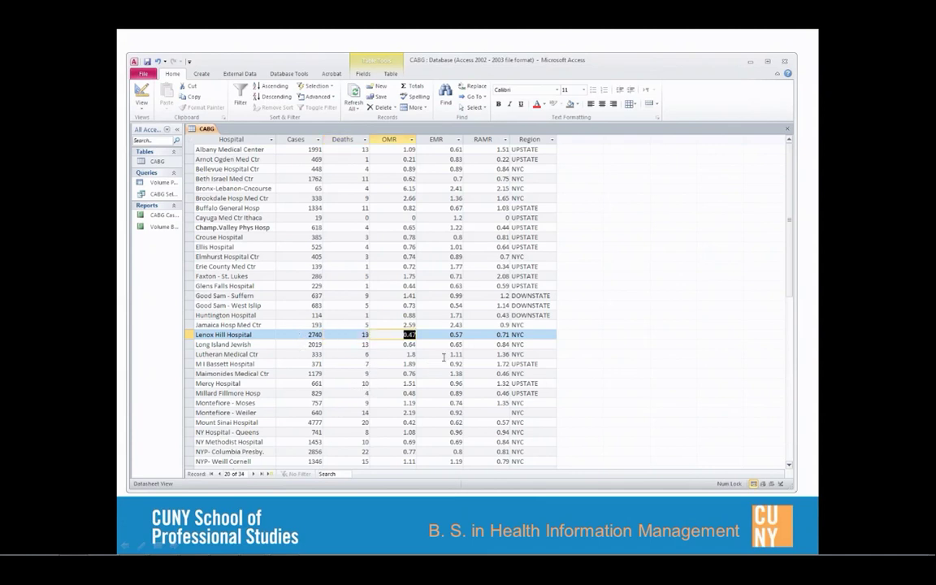
{"action": "left_click", "coordinate": [449, 335]}
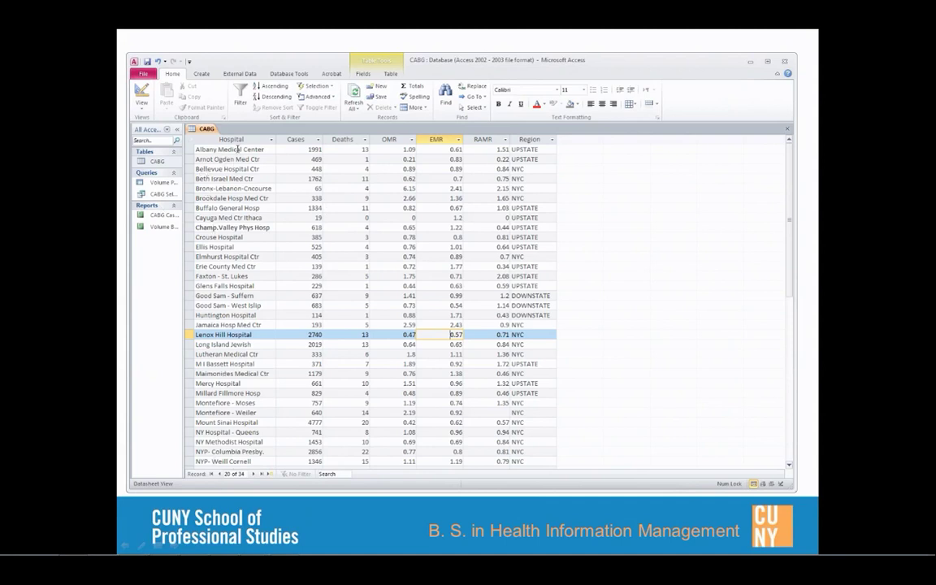
Go through the hospital names from Albany Medical Center down to Cayuga Med Ctr Ithaca.
{"action": "left_click", "coordinate": [234, 151]}
{"action": "left_click", "coordinate": [235, 159]}
{"action": "left_click", "coordinate": [233, 169]}
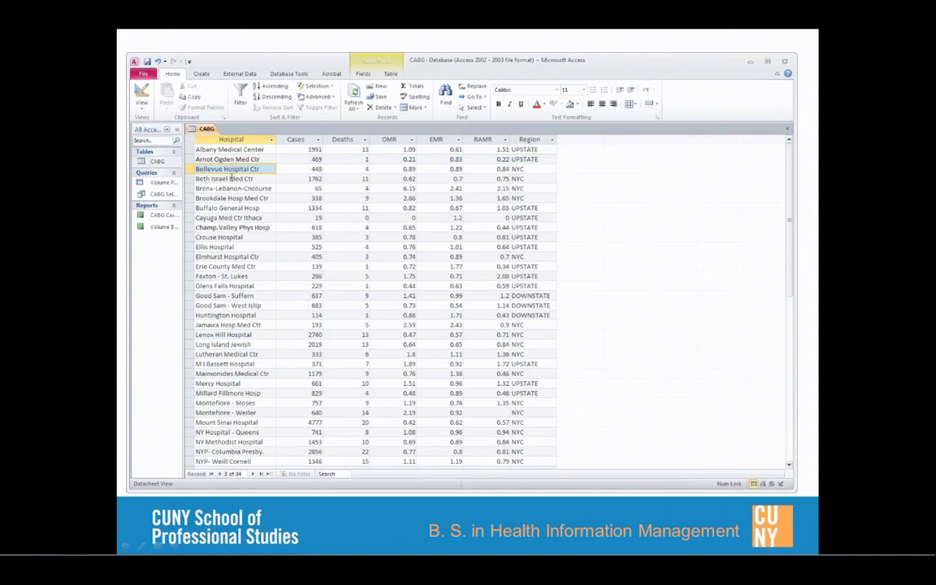
{"action": "left_click", "coordinate": [231, 179]}
{"action": "left_click", "coordinate": [229, 187]}
{"action": "left_click", "coordinate": [227, 169]}
{"action": "left_click", "coordinate": [229, 218]}
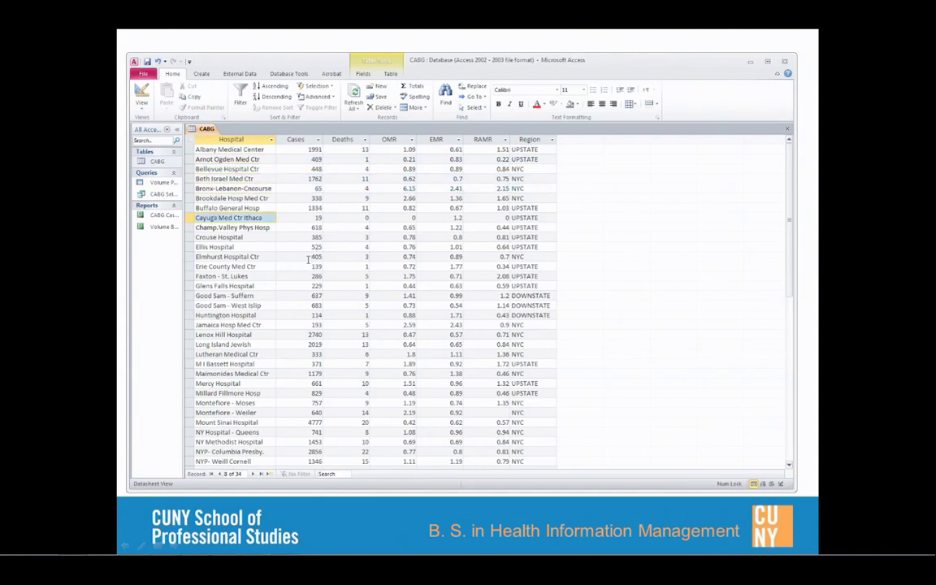
Review the Region values of the hospitals, covering UPSTATE, NYC and DOWNSTATE examples.
{"action": "left_click", "coordinate": [544, 149]}
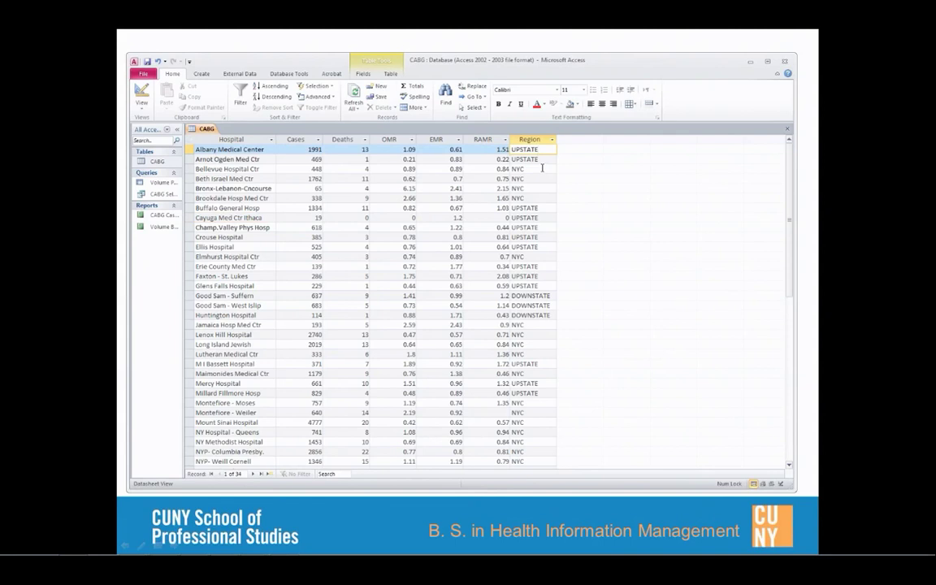
{"action": "left_click", "coordinate": [542, 169]}
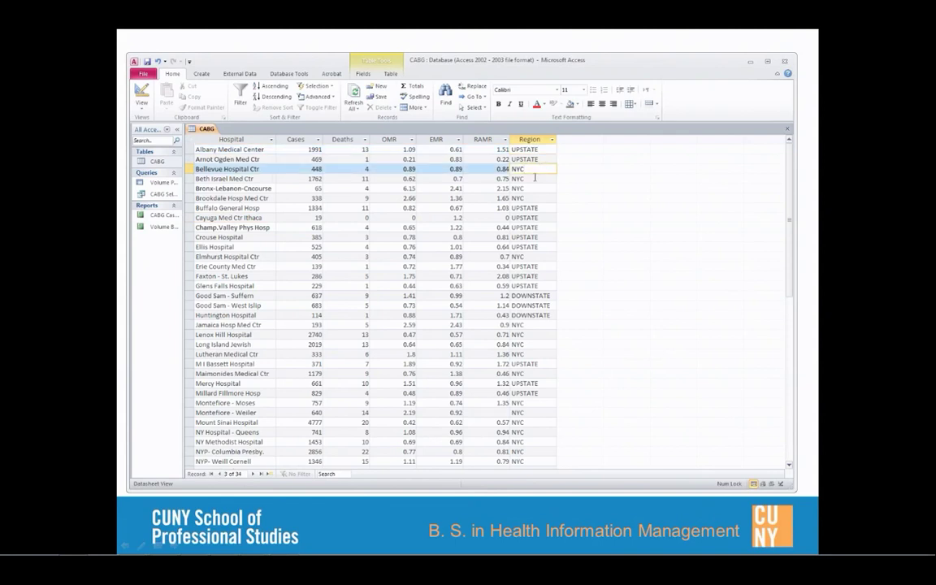
{"action": "left_click", "coordinate": [535, 178]}
{"action": "left_click", "coordinate": [534, 208]}
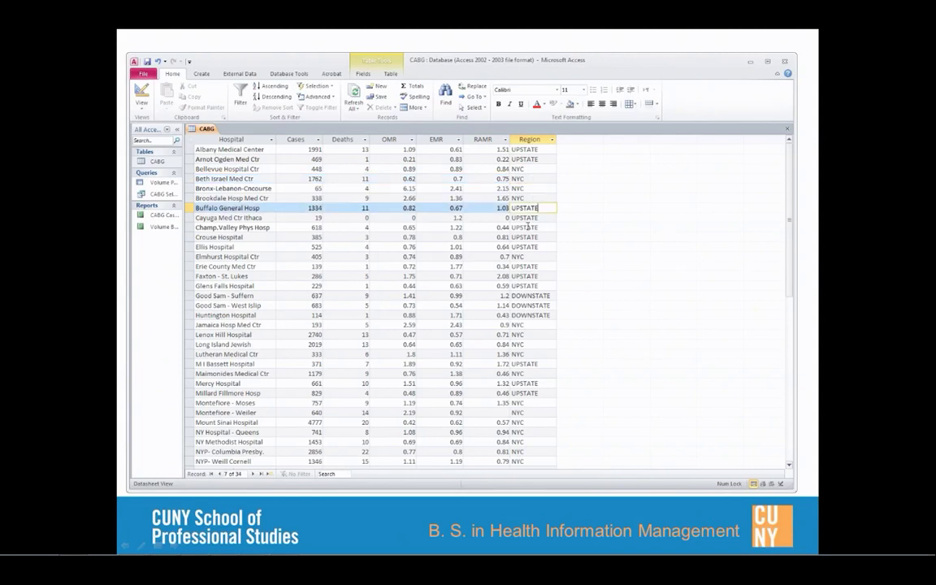
{"action": "left_click", "coordinate": [541, 295]}
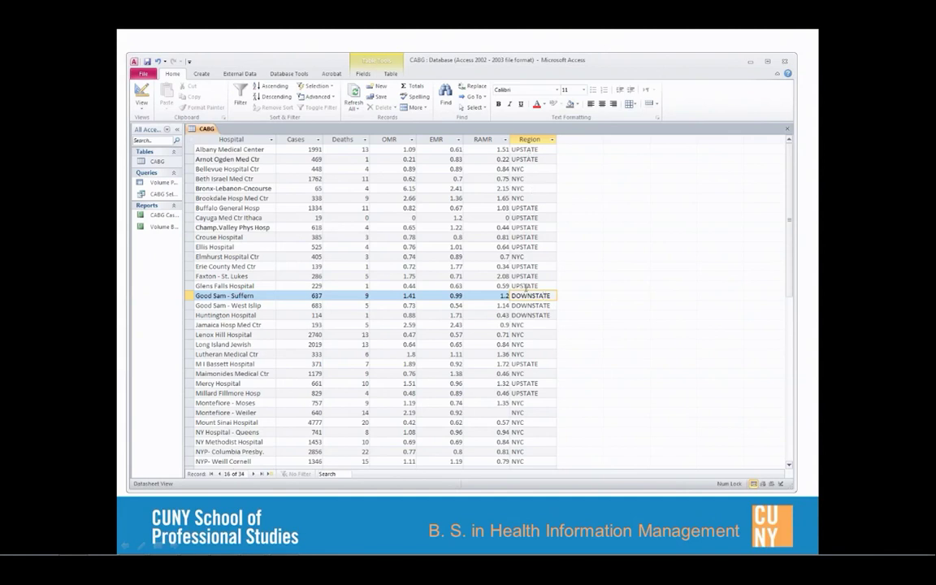
Examine the Cases column, comparing the counts of small and large hospitals such as Cayuga, Huntington, Bronx-Lebanon and Albany.
{"action": "left_click", "coordinate": [203, 150]}
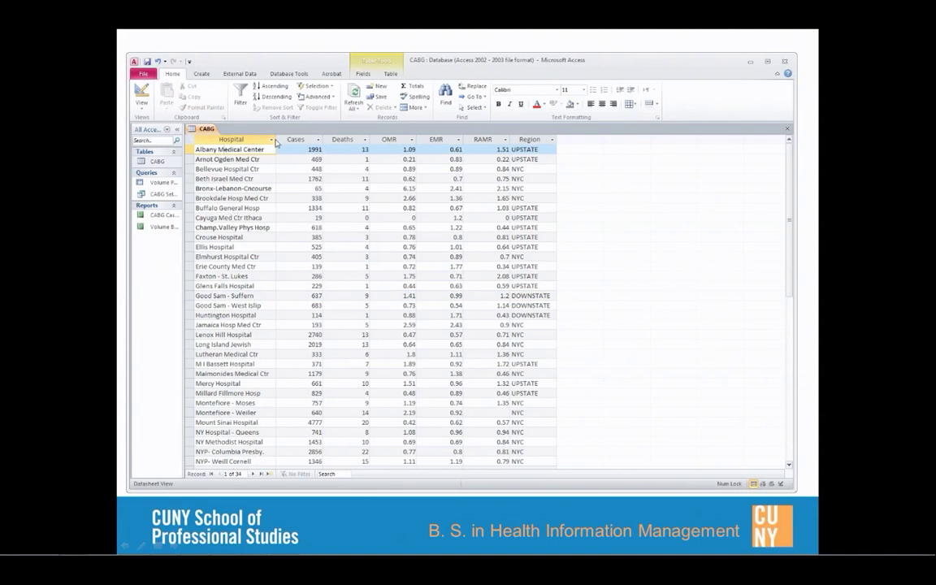
{"action": "double_click", "coordinate": [296, 178]}
{"action": "left_click", "coordinate": [294, 139]}
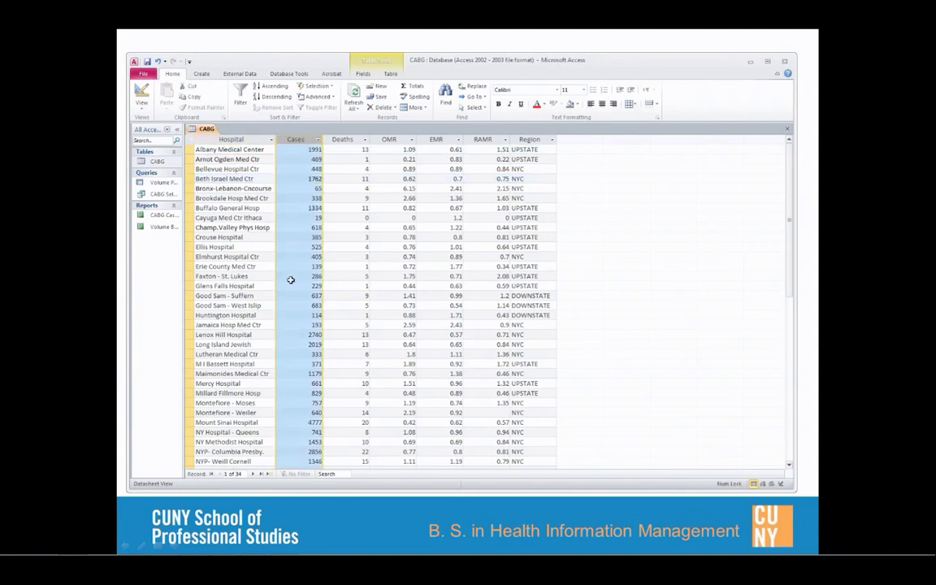
{"action": "left_click", "coordinate": [309, 216]}
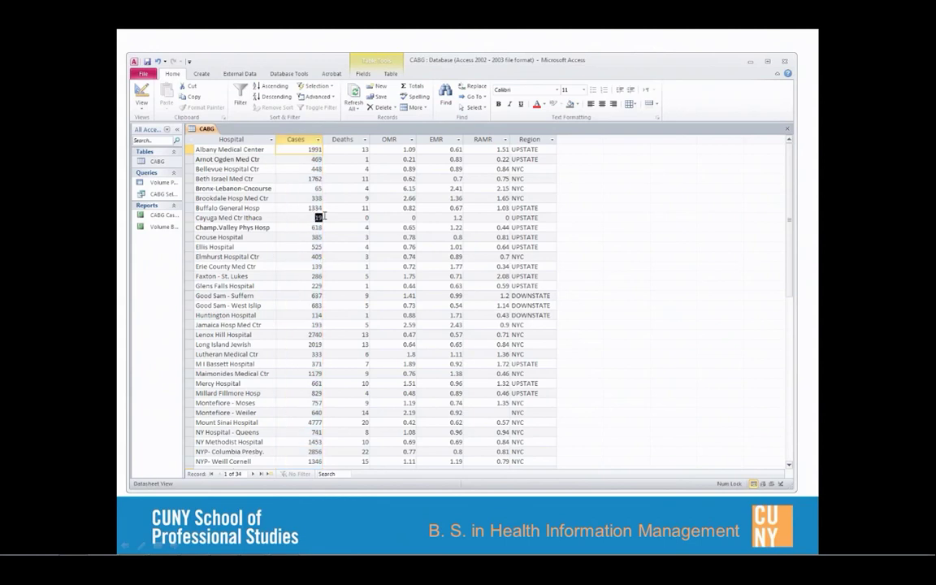
{"action": "left_click", "coordinate": [315, 314]}
{"action": "left_click", "coordinate": [310, 189]}
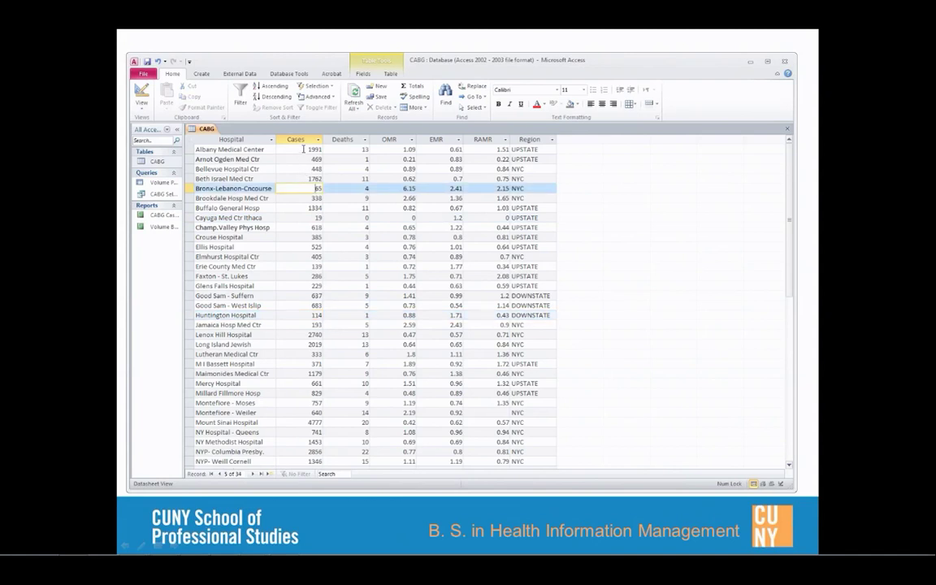
{"action": "double_click", "coordinate": [317, 149]}
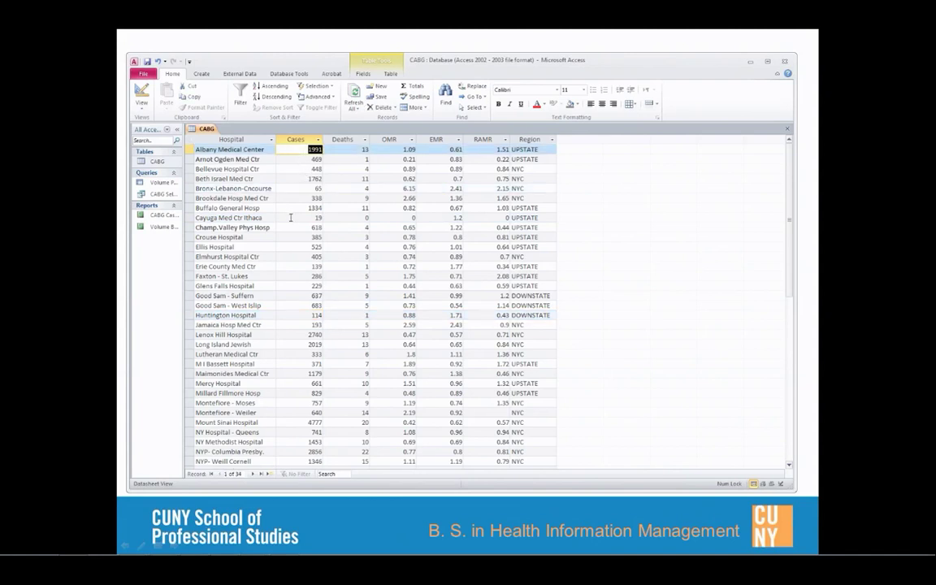
Close the CABG table, widen the object list to show full names, and open the CABG Selected Hospitals Query.
{"action": "left_click", "coordinate": [786, 129]}
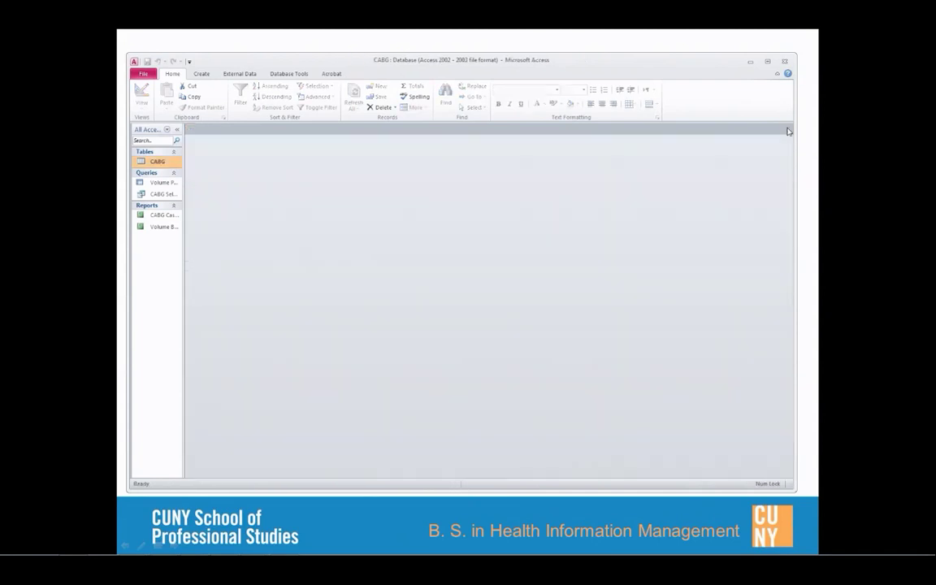
{"action": "left_click_drag", "start_coordinate": [184, 199], "coordinate": [272, 200]}
{"action": "double_click", "coordinate": [197, 195]}
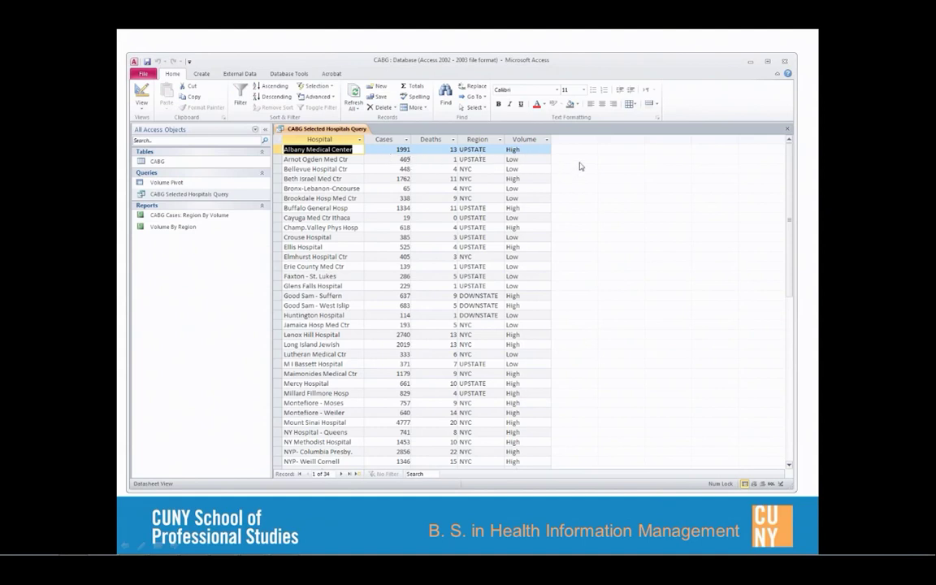
Review the High and Low Volume classifications of the first hospitals against their Cases counts.
{"action": "left_click", "coordinate": [528, 165]}
{"action": "key", "text": "Down"}
{"action": "key", "text": "Down"}
{"action": "key", "text": "Down"}
{"action": "key", "text": "Down"}
{"action": "key", "text": "Down"}
{"action": "key", "text": "Down"}
{"action": "key", "text": "Down"}
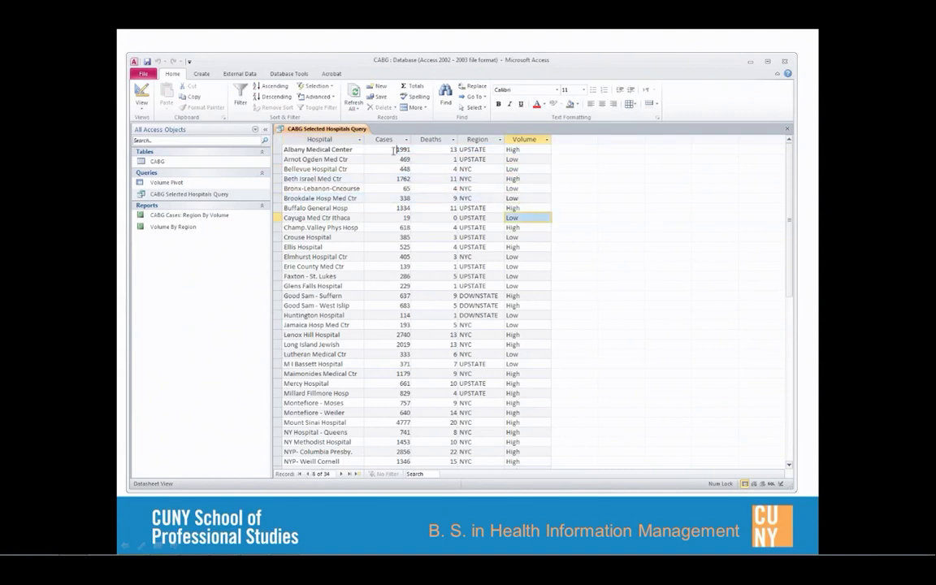
{"action": "left_click", "coordinate": [397, 150]}
Replace the open hospitals query with the Volume Pivot query and widen the database window slightly.
{"action": "left_click", "coordinate": [788, 131]}
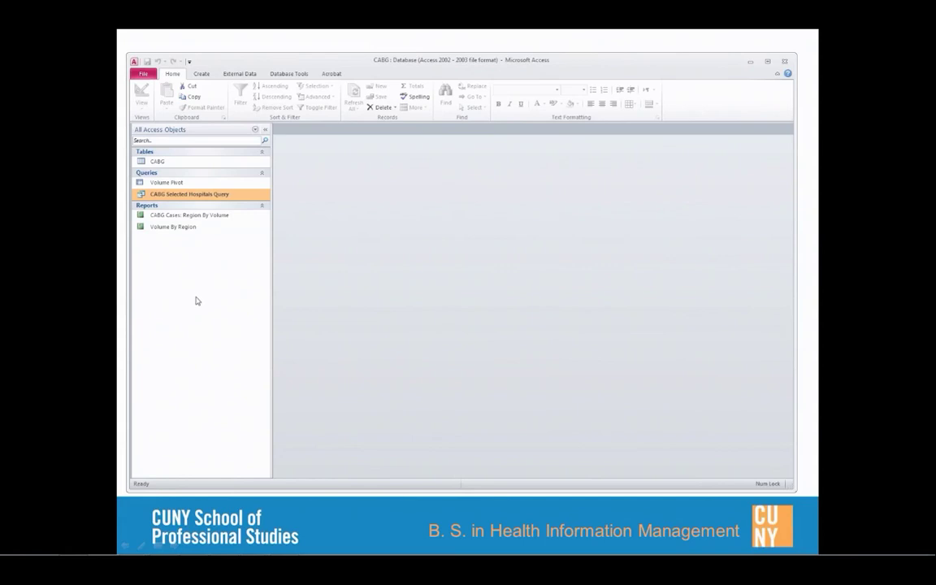
{"action": "double_click", "coordinate": [165, 183]}
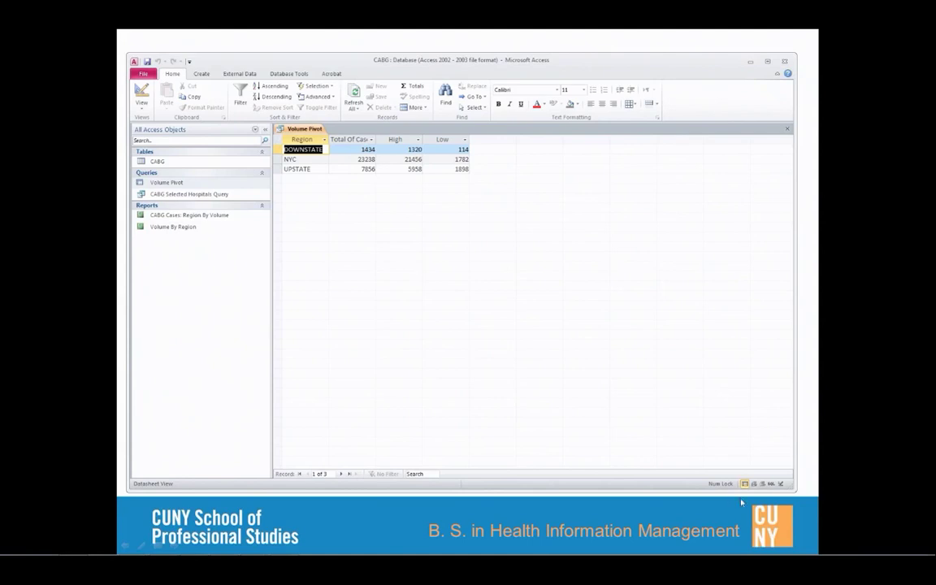
{"action": "left_click_drag", "start_coordinate": [796, 232], "coordinate": [811, 237]}
{"action": "left_click_drag", "start_coordinate": [270, 290], "coordinate": [271, 290]}
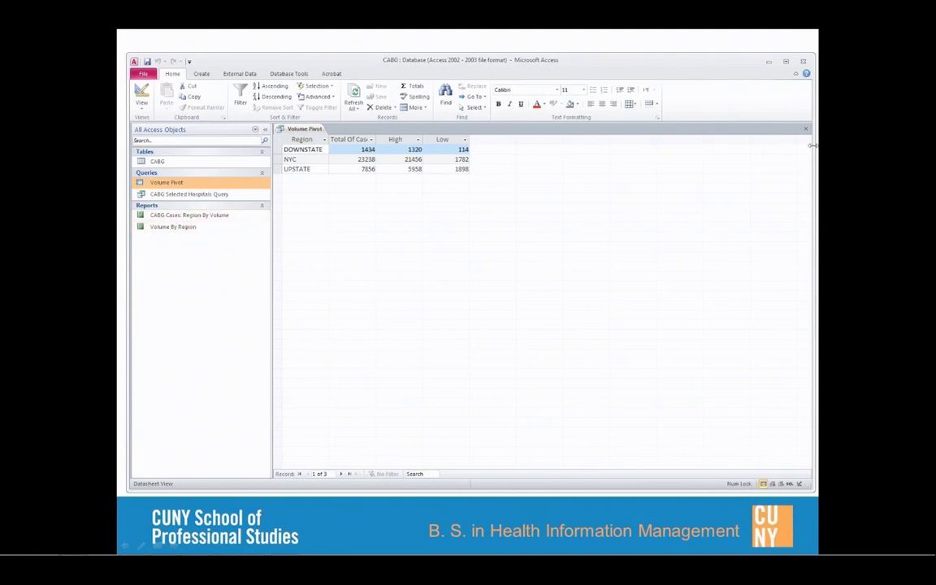
Close the Volume Pivot query and open the CABG Cases: Region By Volume report.
{"action": "left_click", "coordinate": [805, 129]}
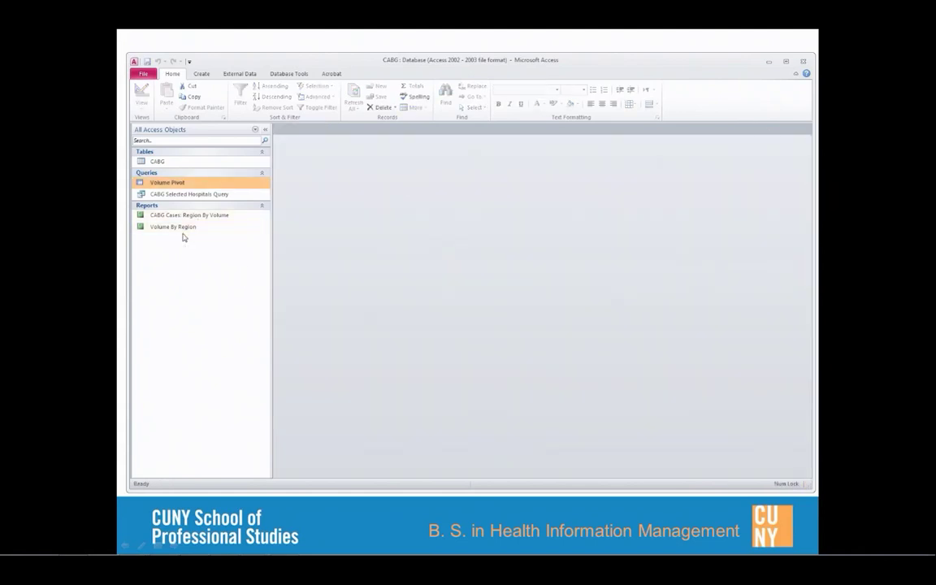
{"action": "left_click", "coordinate": [193, 218]}
{"action": "double_click", "coordinate": [193, 218]}
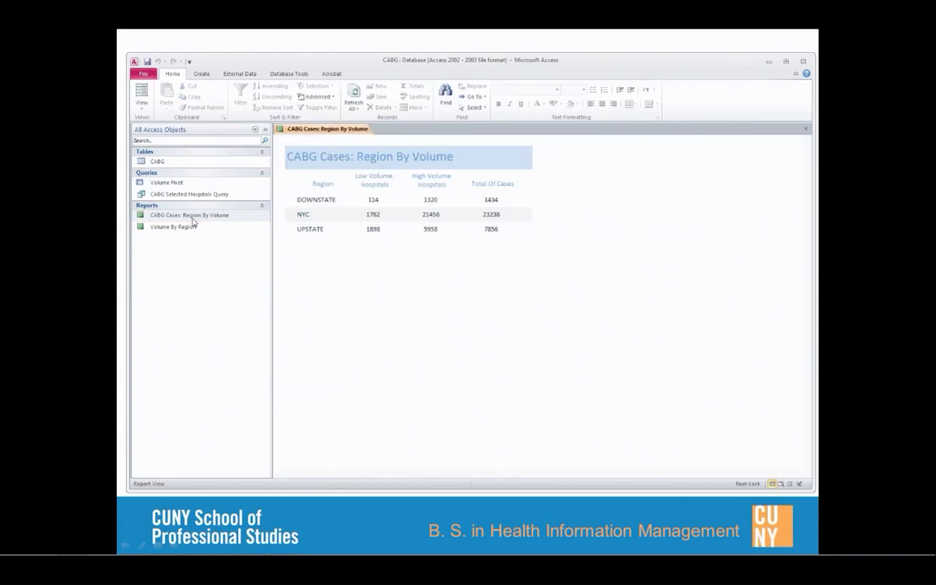
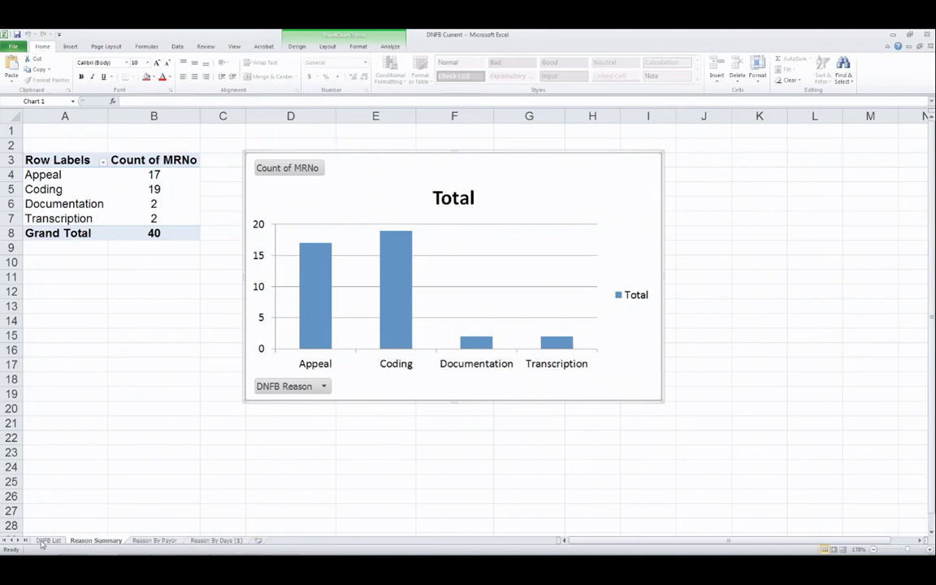
Switch to the DNFB Current workbook in Excel and create a PivotTable on a new worksheet from the DNFB List data.
{"action": "left_click", "coordinate": [47, 540]}
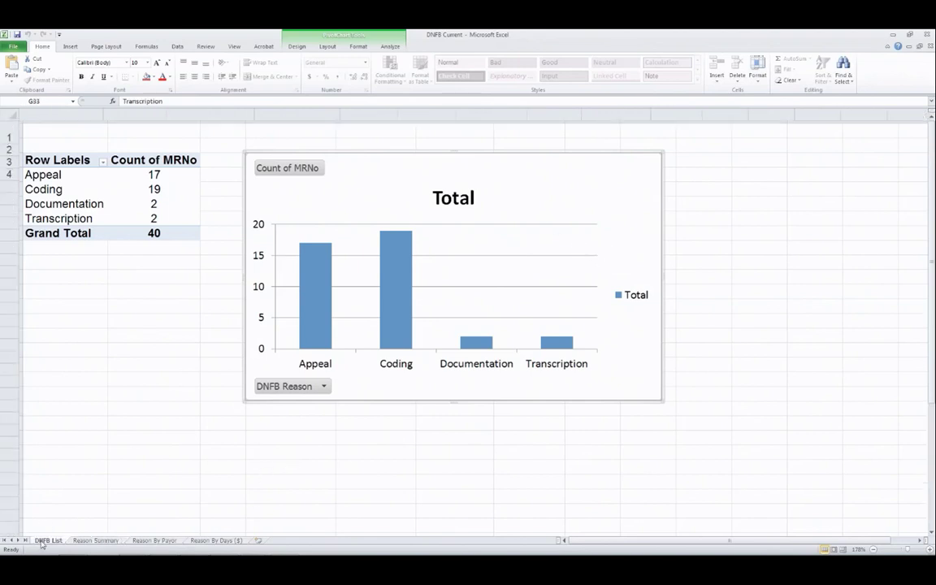
{"action": "left_click", "coordinate": [203, 186]}
{"action": "left_click", "coordinate": [52, 150]}
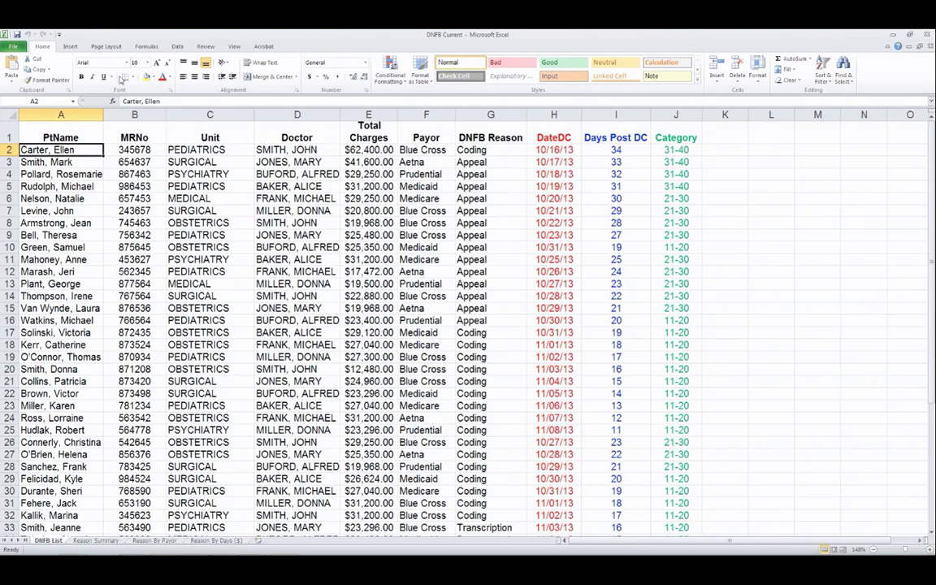
{"action": "left_click", "coordinate": [70, 48]}
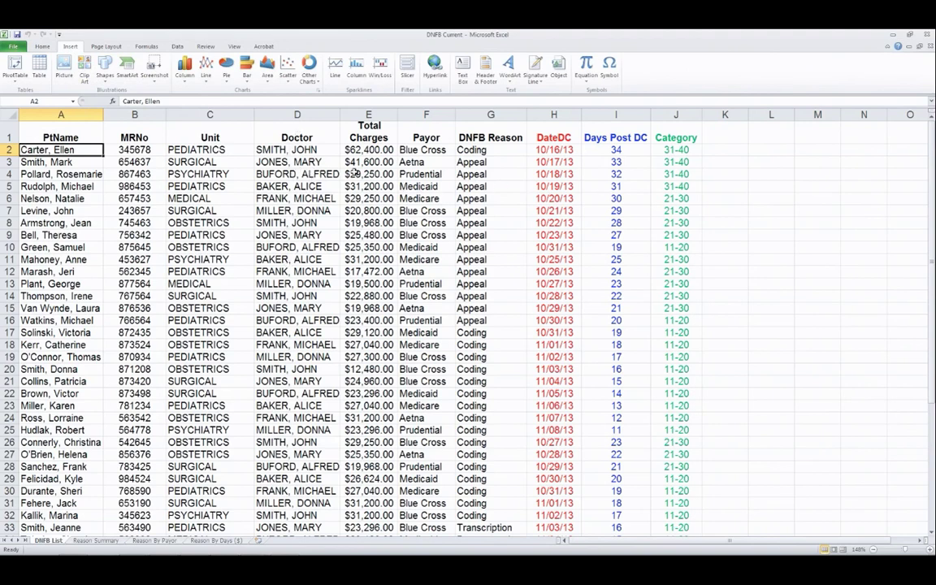
{"action": "left_click", "coordinate": [15, 65]}
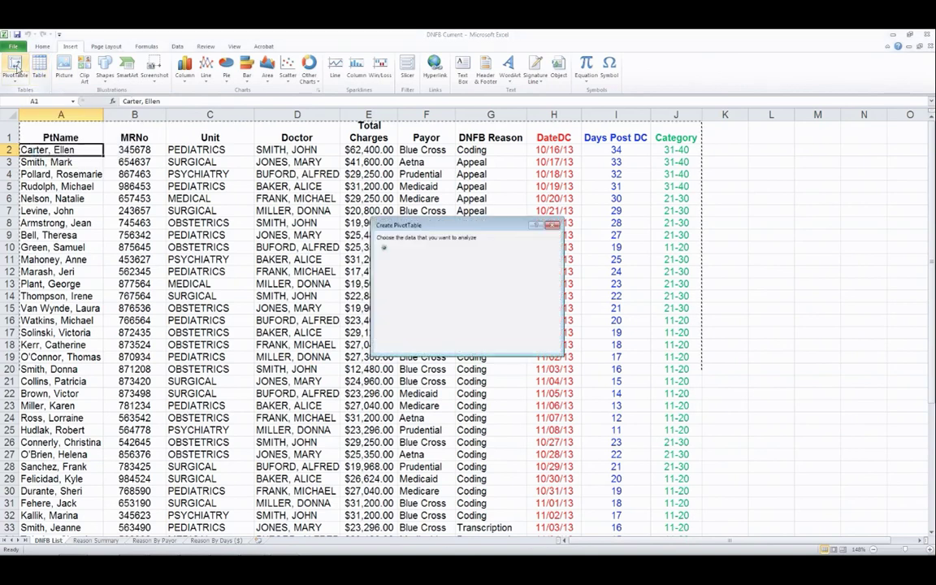
{"action": "left_click", "coordinate": [496, 345]}
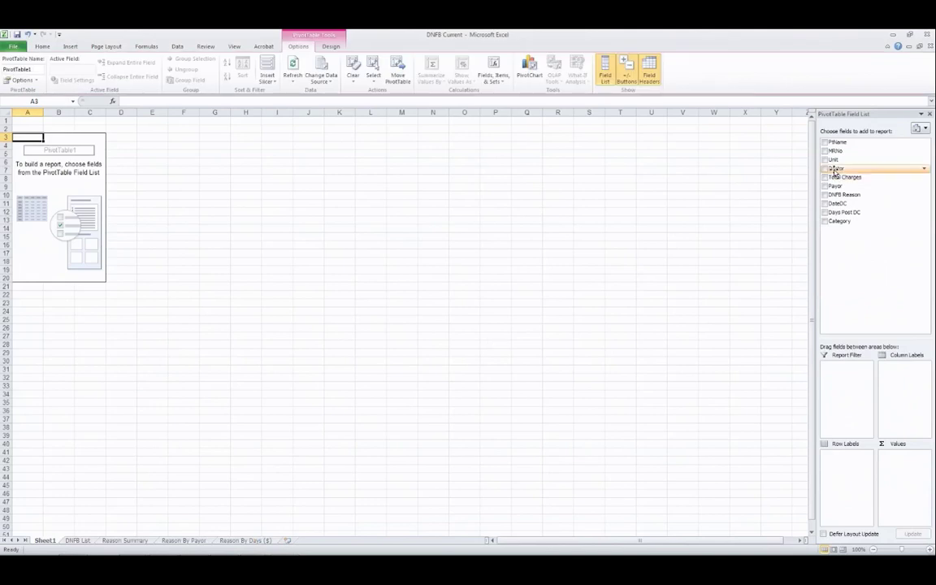
Lay out the PivotTable with Doctor as row labels, DNFB Reason as column labels and Count of Doctor as values.
{"action": "left_click_drag", "start_coordinate": [834, 168], "coordinate": [838, 459]}
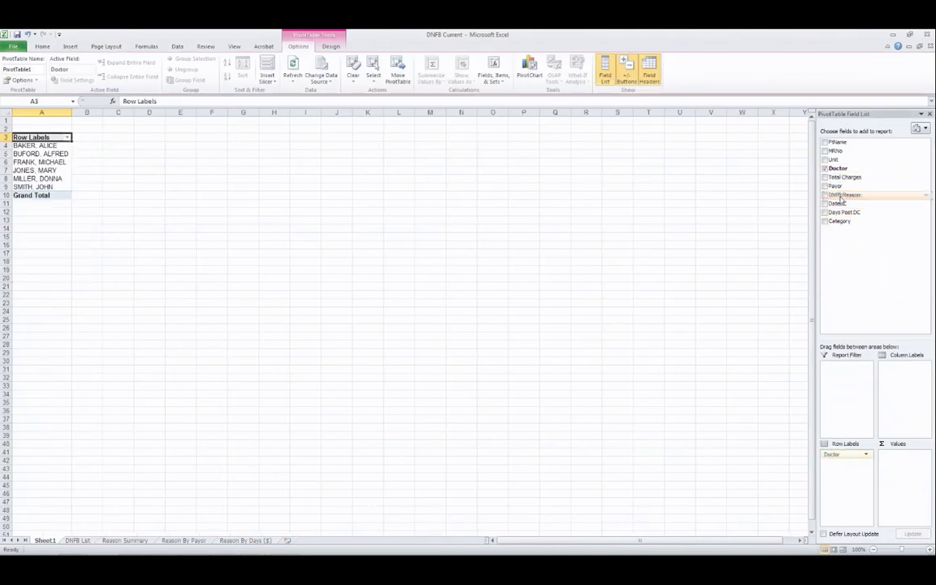
{"action": "left_click_drag", "start_coordinate": [837, 195], "coordinate": [903, 364]}
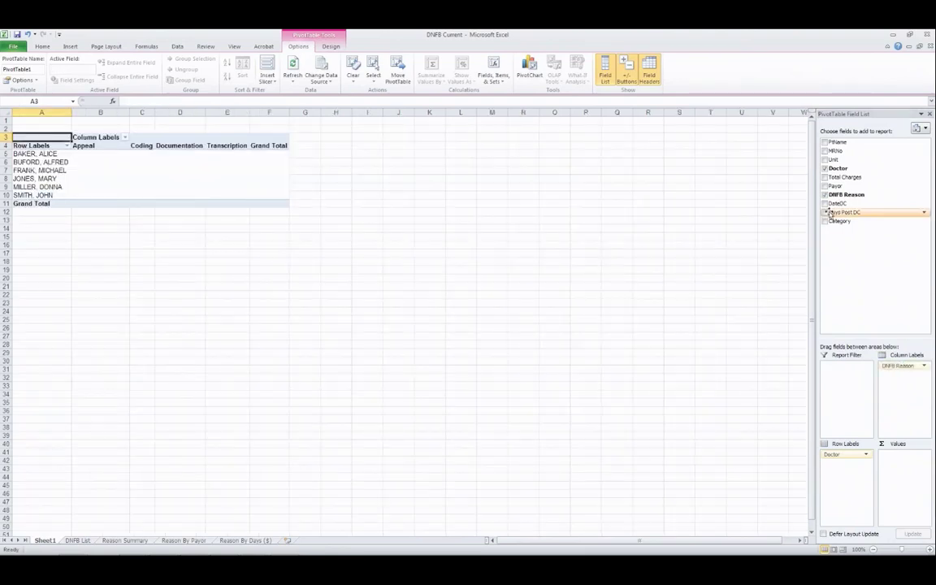
{"action": "left_click_drag", "start_coordinate": [837, 168], "coordinate": [891, 455]}
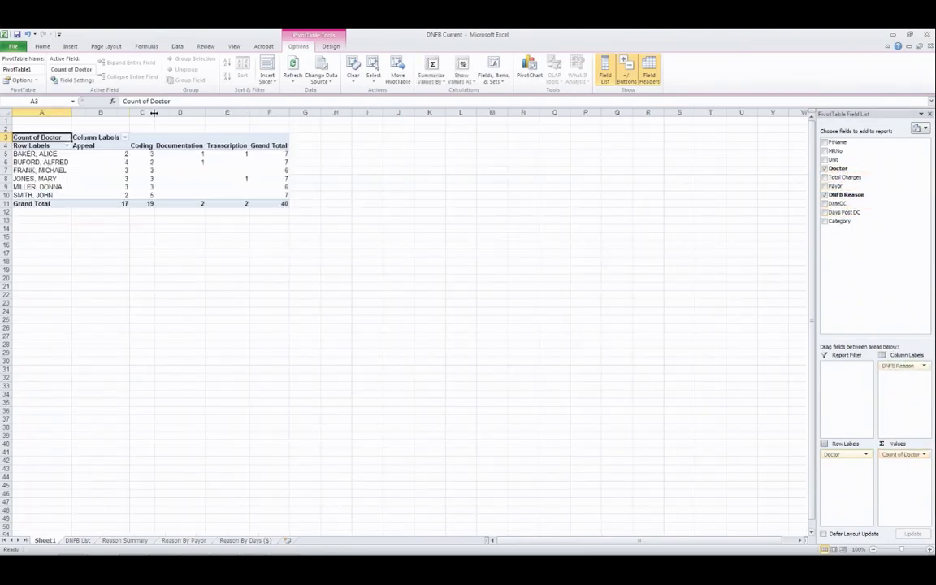
Adjust the pivot table's column widths, widening the doctor names and Coding columns and tightening the Documentation column.
{"action": "left_click_drag", "start_coordinate": [154, 112], "coordinate": [268, 112]}
{"action": "left_click", "coordinate": [226, 112]}
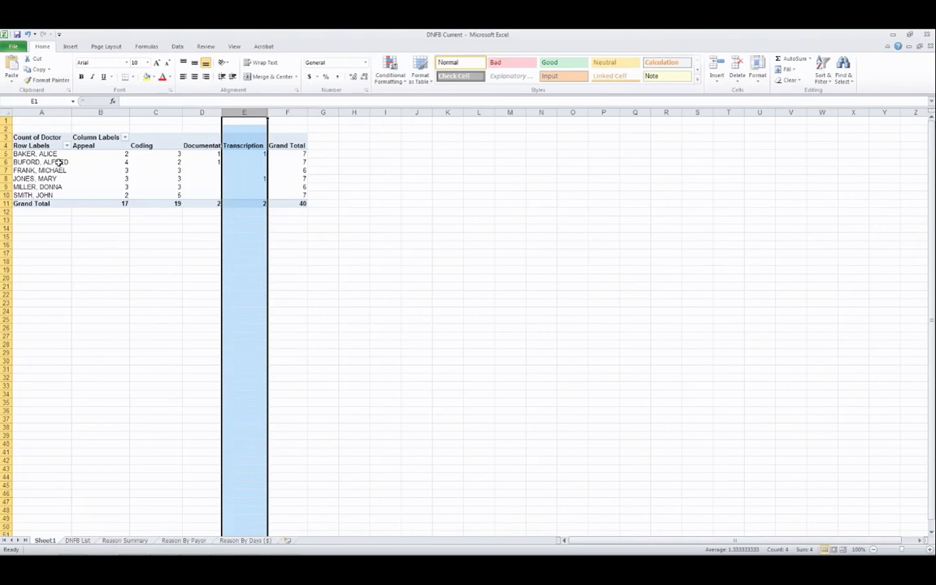
{"action": "left_click_drag", "start_coordinate": [71, 112], "coordinate": [80, 112]}
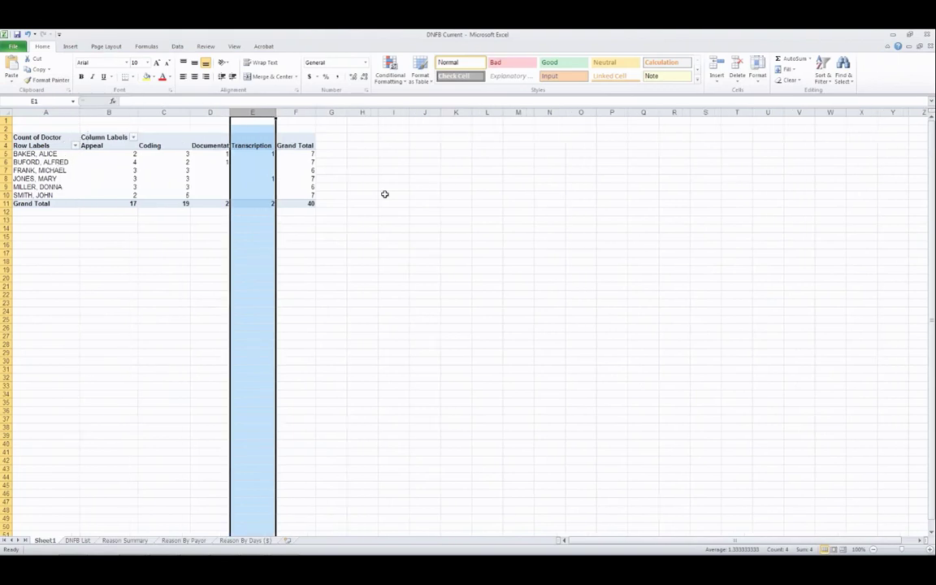
{"action": "left_click", "coordinate": [385, 195]}
{"action": "left_click", "coordinate": [252, 154]}
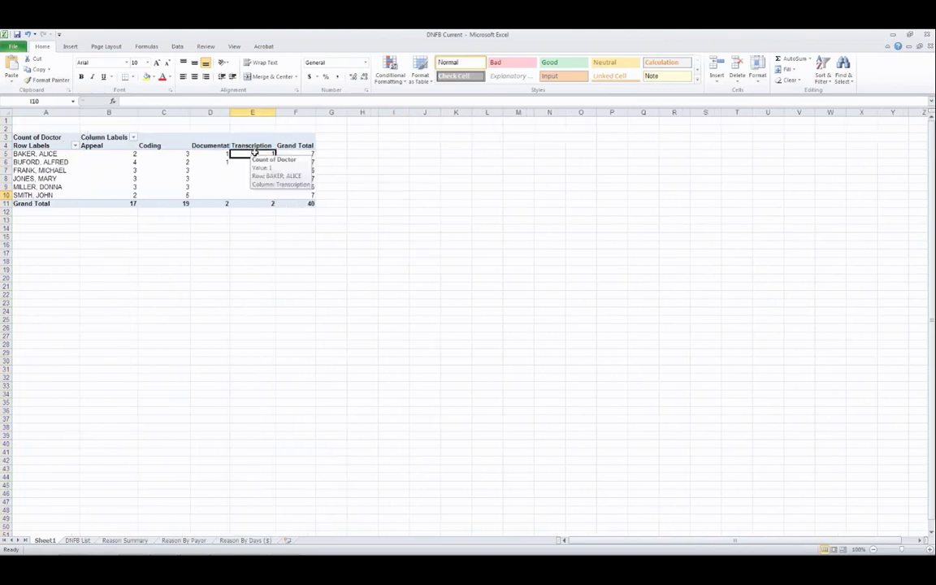
{"action": "left_click_drag", "start_coordinate": [274, 112], "coordinate": [273, 112]}
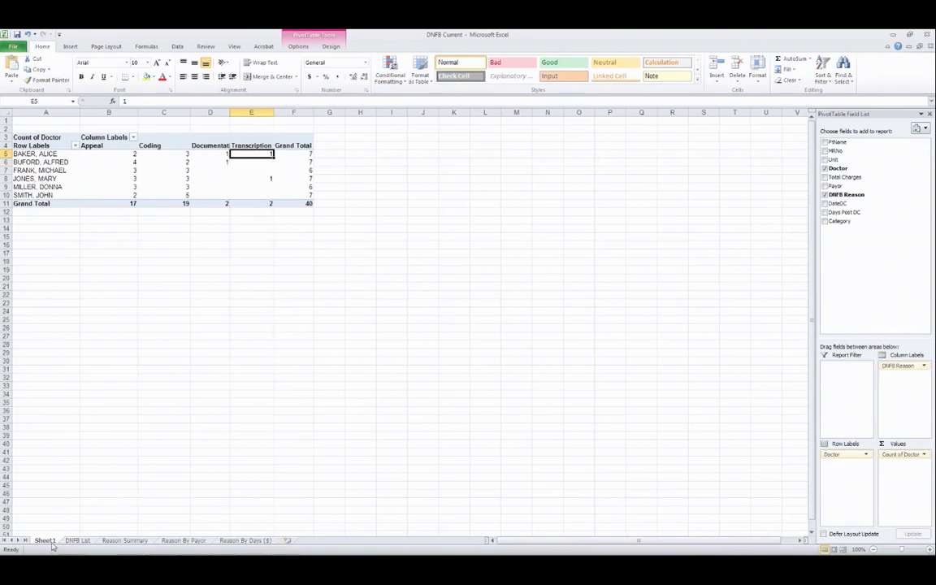
Rename the new pivot worksheet as ProviderByDNFB.
{"action": "double_click", "coordinate": [49, 541]}
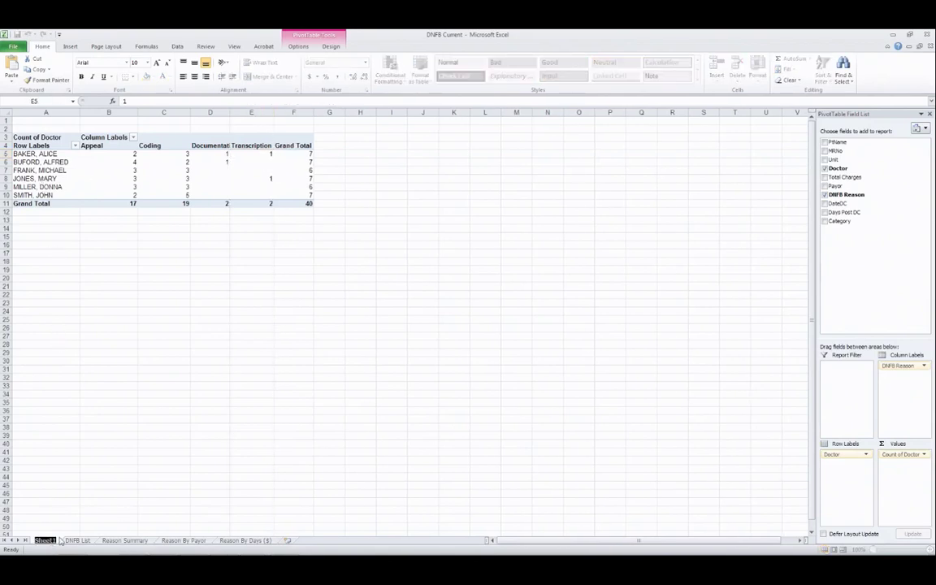
{"action": "type", "text": "Providers"}
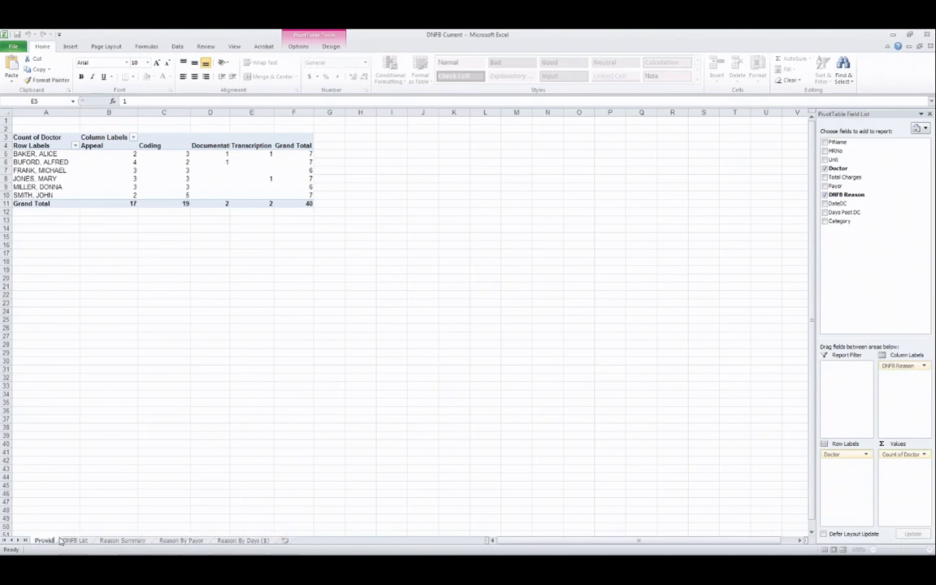
{"action": "type", "text": " DNFB"}
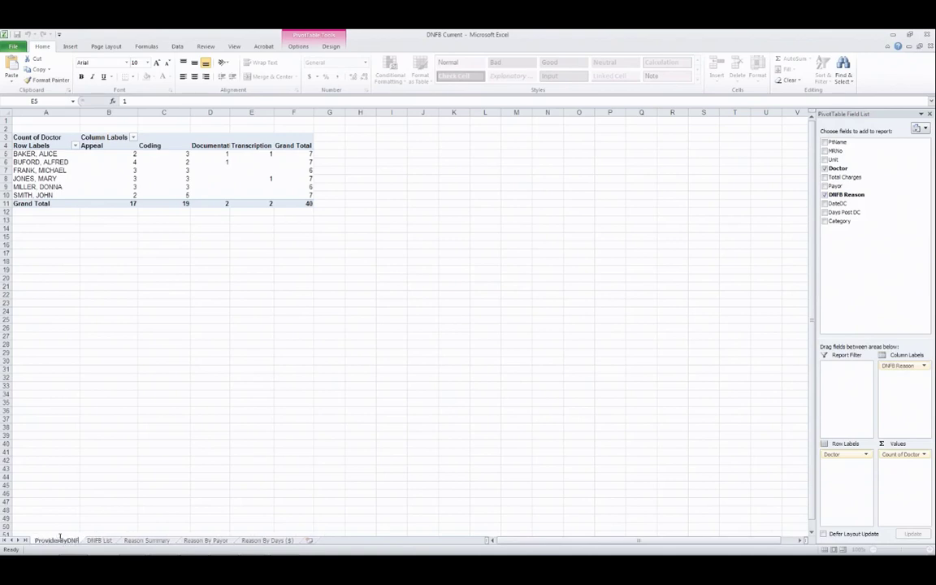
{"action": "key", "text": "Return"}
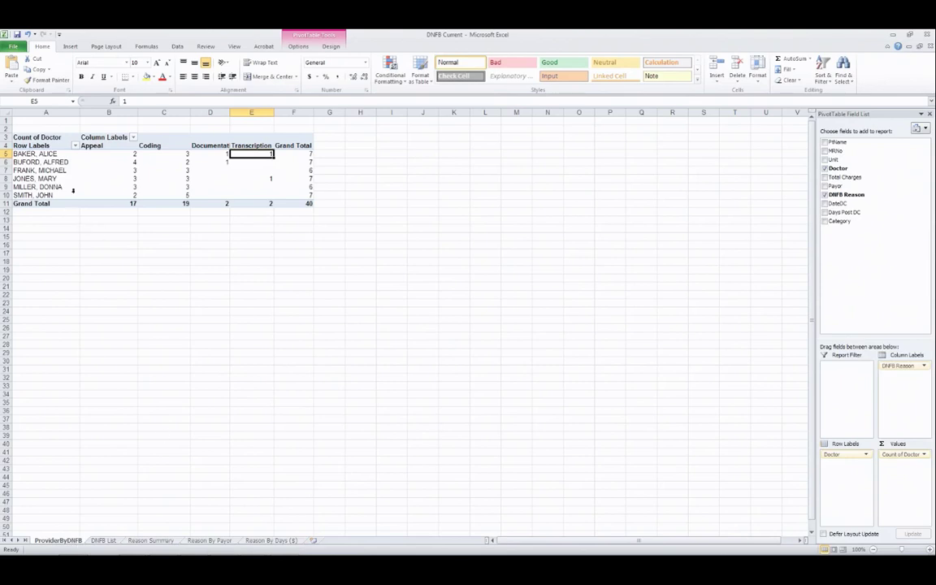
In the DNFB List, replace the doctor entries in D3 to D23, except D5, with the doctor named in D2.
{"action": "left_click", "coordinate": [103, 540]}
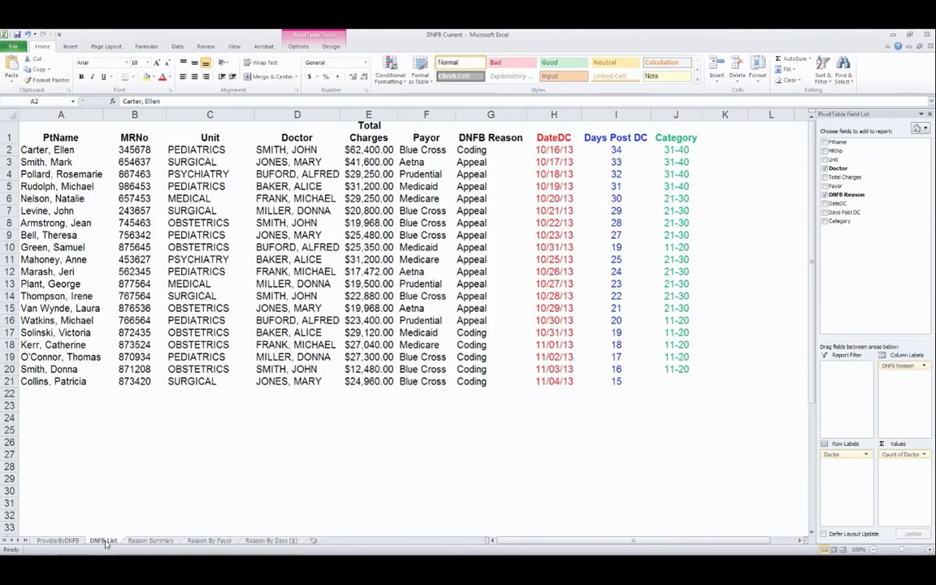
{"action": "left_click", "coordinate": [300, 162]}
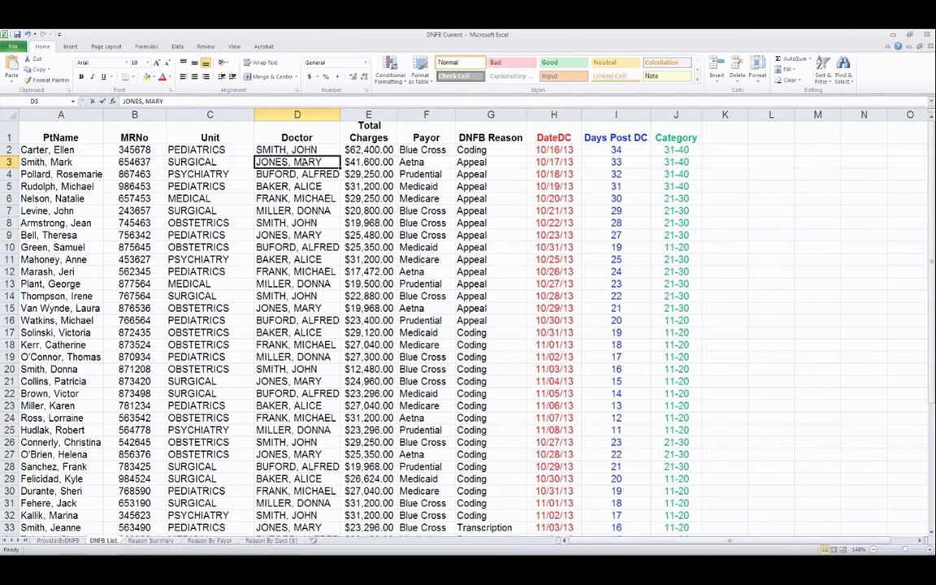
{"action": "type", "text": "sMITH, JOHN"}
{"action": "key", "text": "Return"}
{"action": "type", "text": "s"}
{"action": "key", "text": "Return"}
{"action": "key", "text": "Return"}
{"action": "type", "text": "s"}
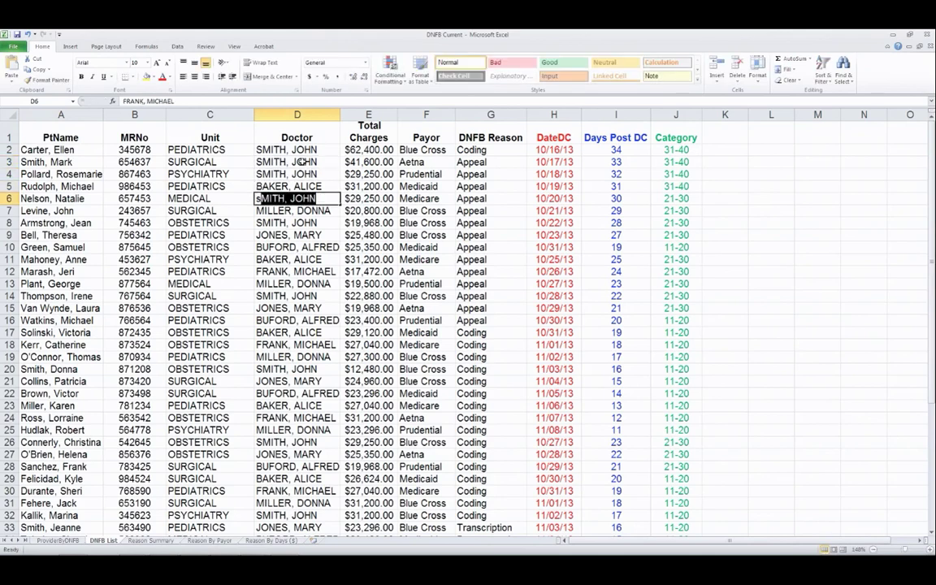
{"action": "type", "text": " s s s s s f"}
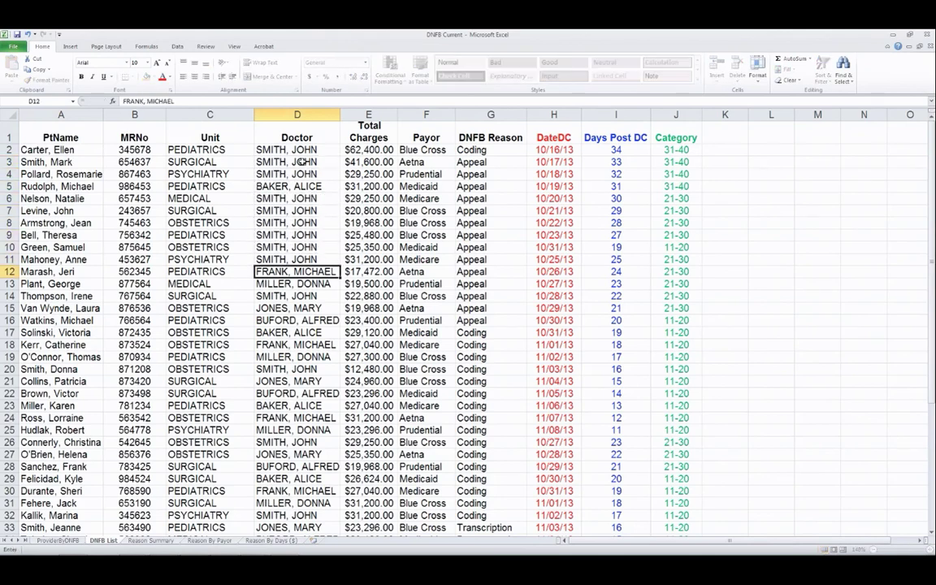
{"action": "type", "text": "s s  s s s s"}
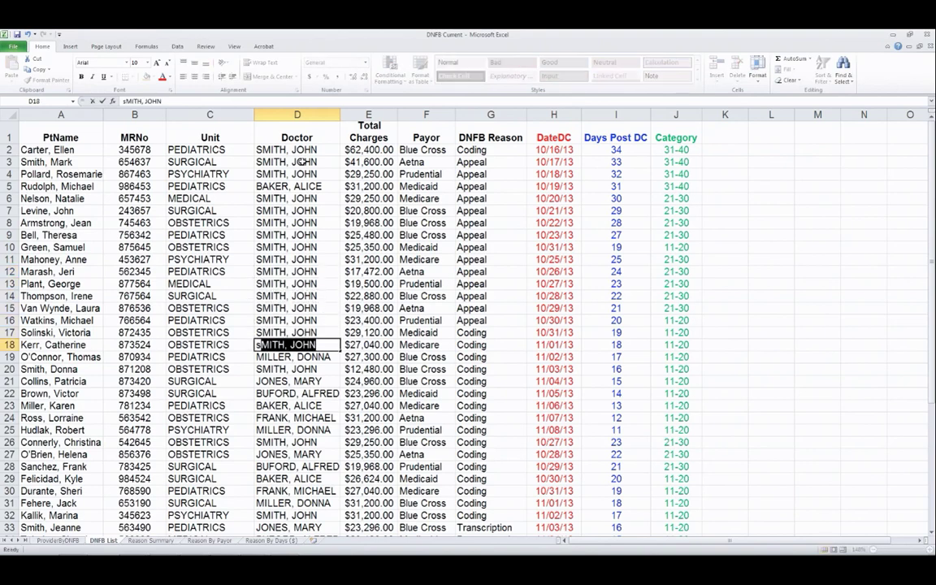
{"action": "type", "text": " s  s"}
{"action": "key", "text": "Return"}
{"action": "type", "text": "s s"}
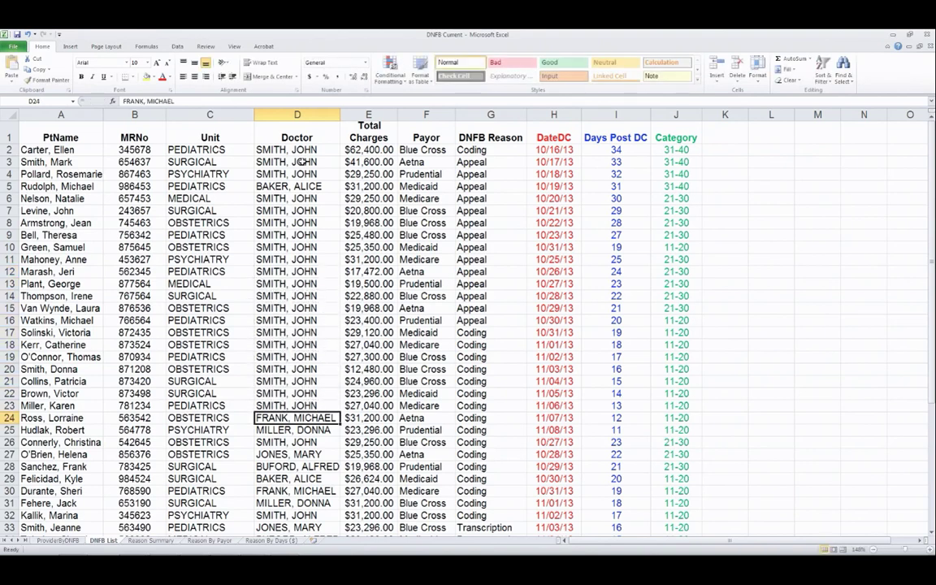
Replace the skipped doctor entry in D5 with the same doctor as the surrounding rows.
{"action": "left_click", "coordinate": [298, 186]}
{"action": "type", "text": "s"}
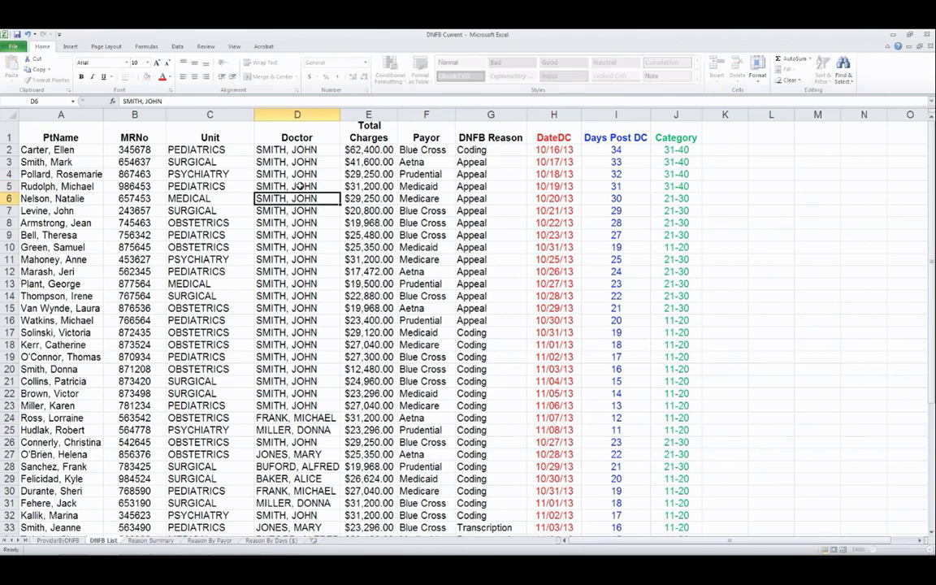
{"action": "key", "text": "Return"}
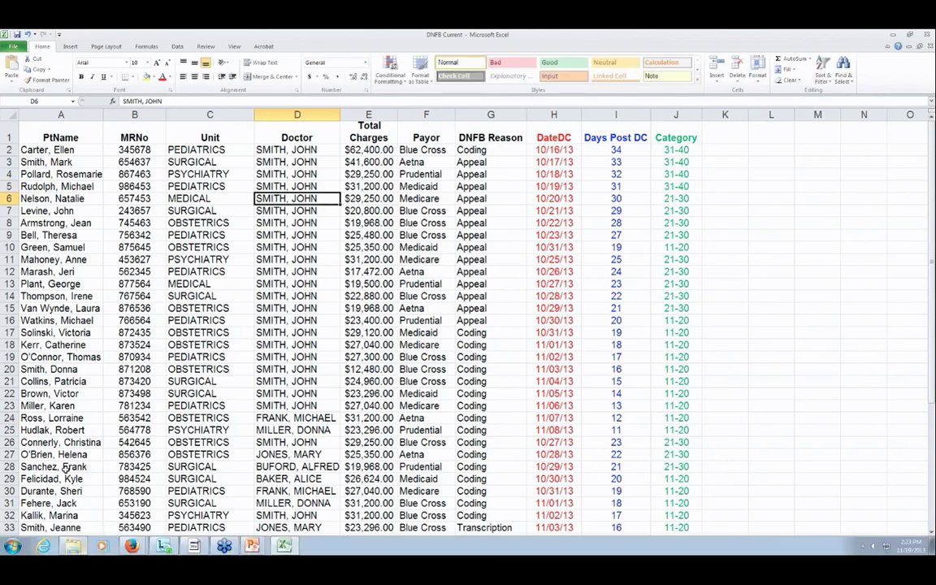
Return to the ProviderByDNFB sheet and check whether the pivot counts reflect the edited doctor entries.
{"action": "left_click", "coordinate": [65, 542]}
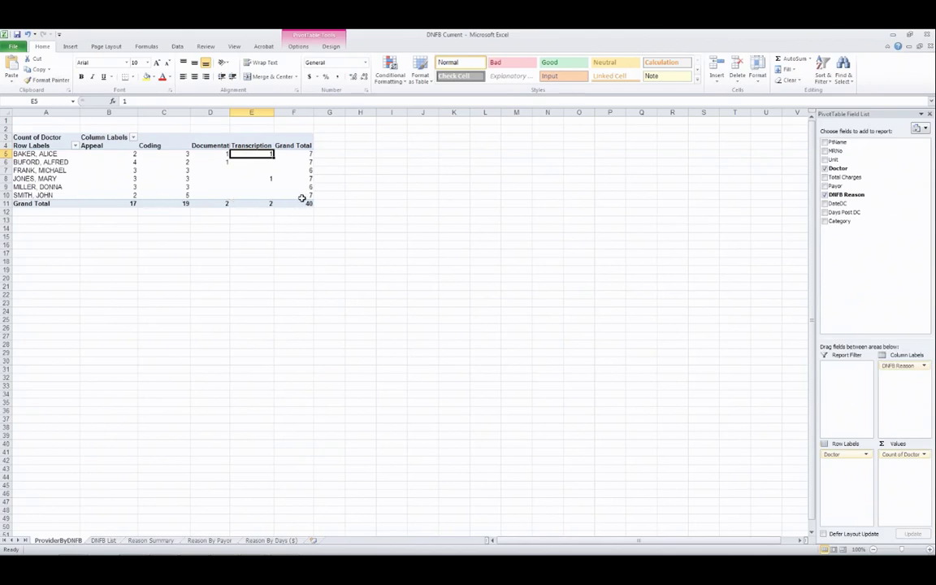
{"action": "left_click", "coordinate": [104, 169]}
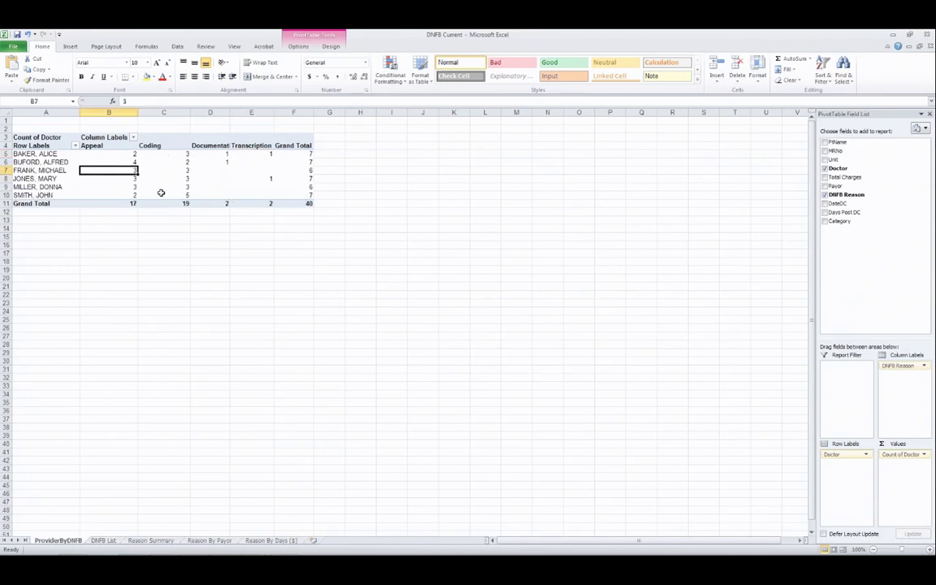
{"action": "left_click", "coordinate": [301, 279]}
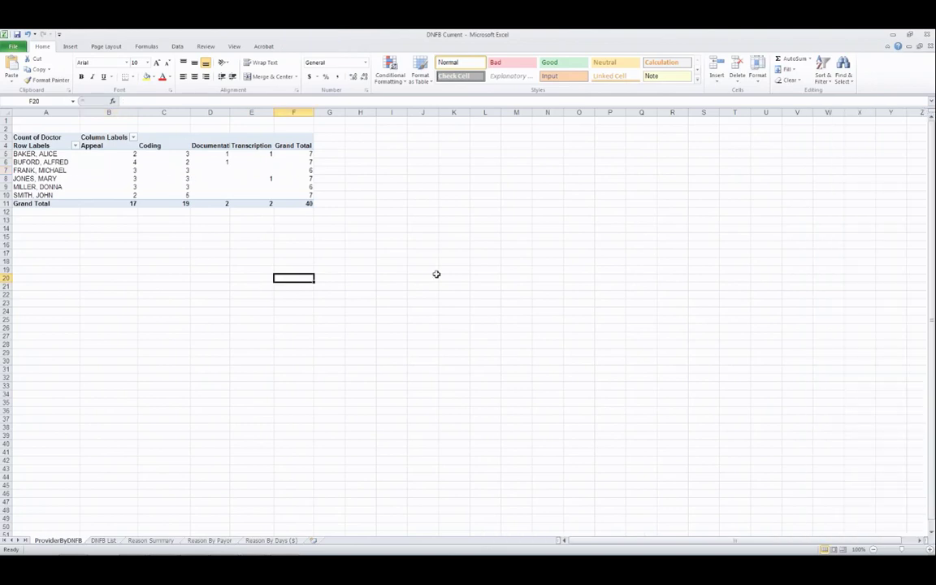
{"action": "left_click", "coordinate": [457, 253]}
{"action": "left_click", "coordinate": [486, 195]}
{"action": "left_click", "coordinate": [394, 171]}
{"action": "left_click", "coordinate": [297, 252]}
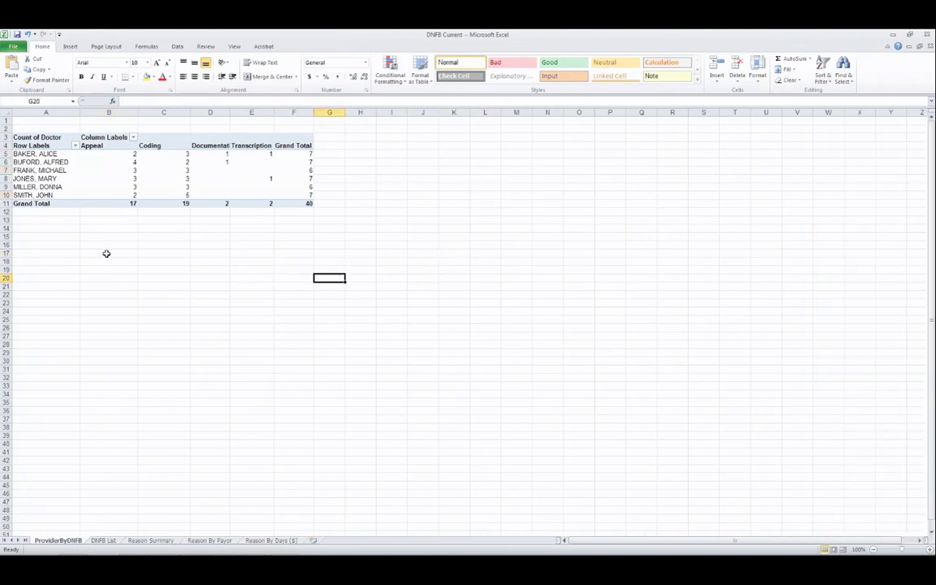
{"action": "left_click", "coordinate": [104, 252]}
Refresh the ProviderByDNFB pivot table with the edited DNFB List data.
{"action": "left_click", "coordinate": [104, 163]}
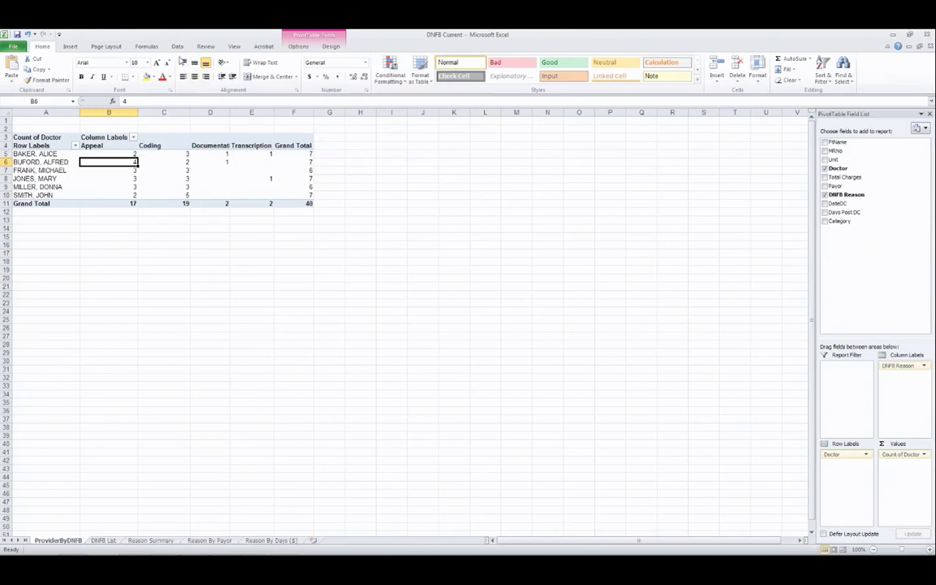
{"action": "left_click", "coordinate": [177, 47]}
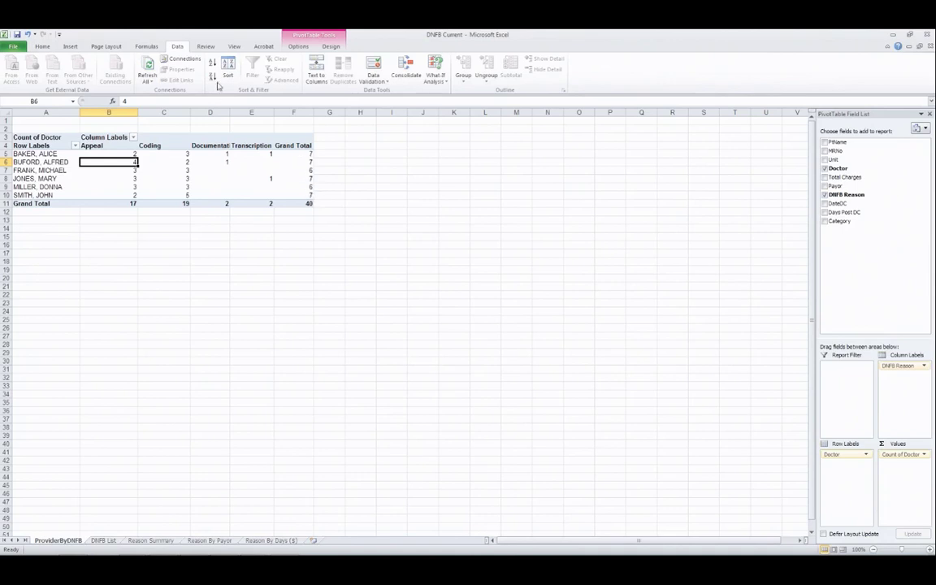
{"action": "left_click", "coordinate": [147, 68]}
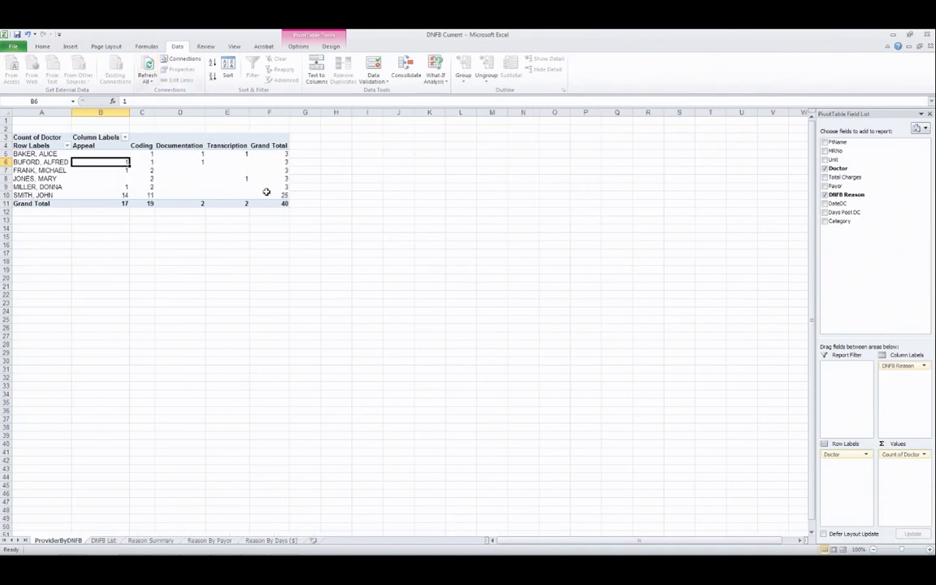
{"action": "mouse_move", "coordinate": [263, 196]}
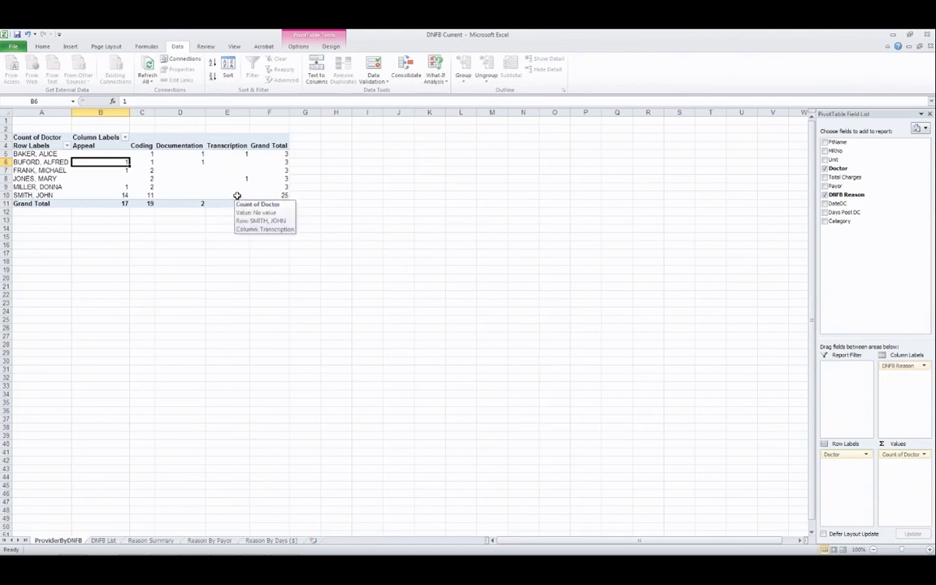
Insert a 2-D clustered column pivot chart from the doctor-by-reason pivot table, place it beside the table and copy it.
{"action": "left_click_drag", "start_coordinate": [237, 196], "coordinate": [51, 145]}
{"action": "left_click", "coordinate": [69, 46]}
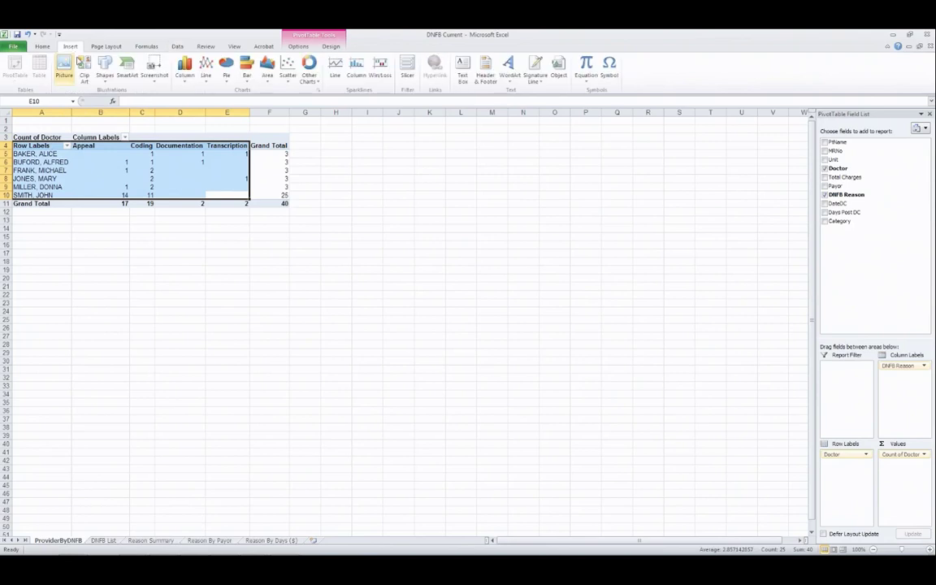
{"action": "left_click", "coordinate": [186, 79]}
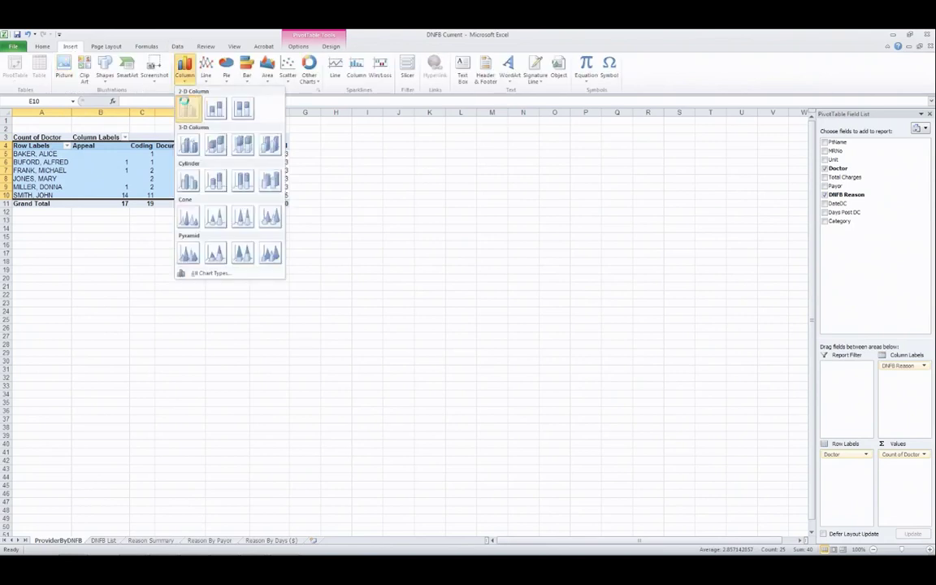
{"action": "left_click", "coordinate": [188, 104]}
{"action": "left_click_drag", "start_coordinate": [369, 261], "coordinate": [378, 190]}
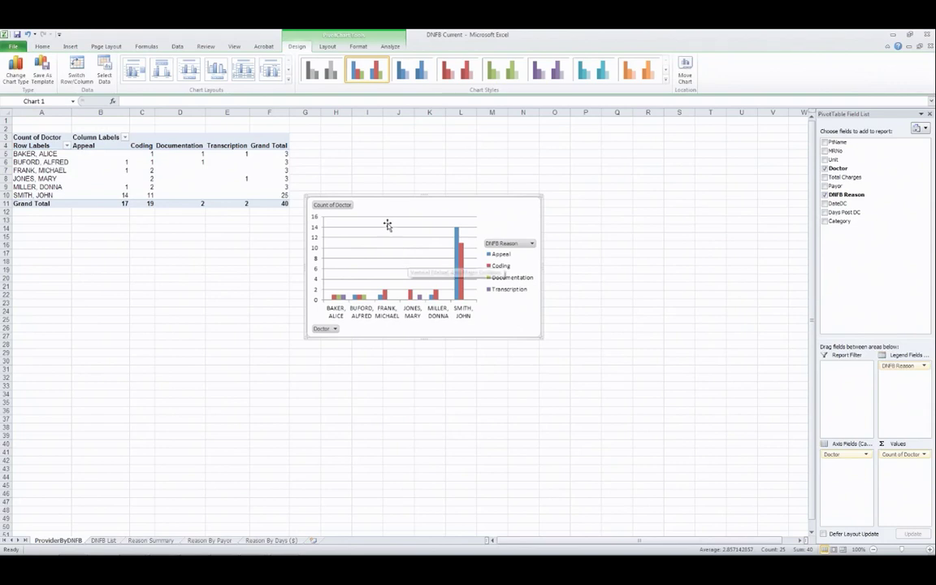
{"action": "right_click", "coordinate": [394, 198]}
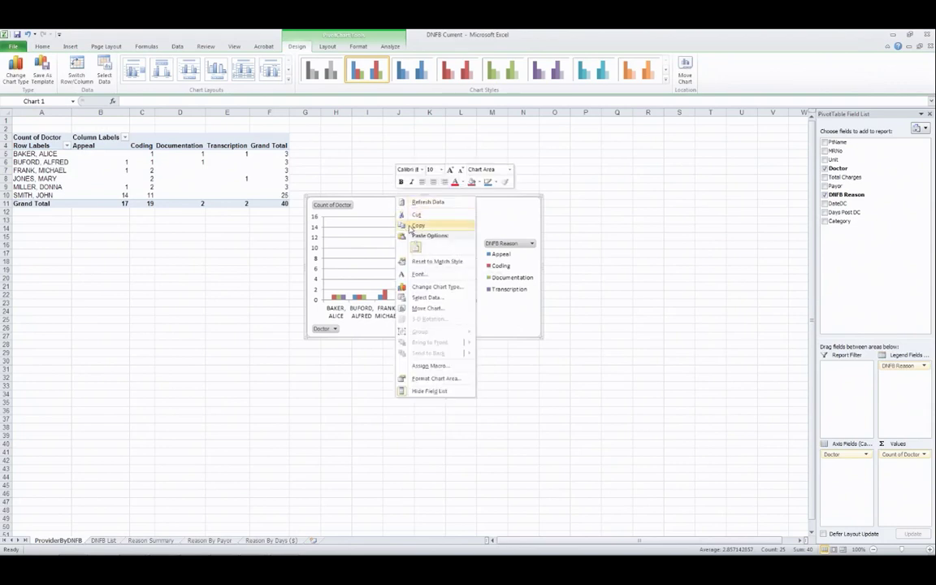
{"action": "left_click", "coordinate": [410, 226]}
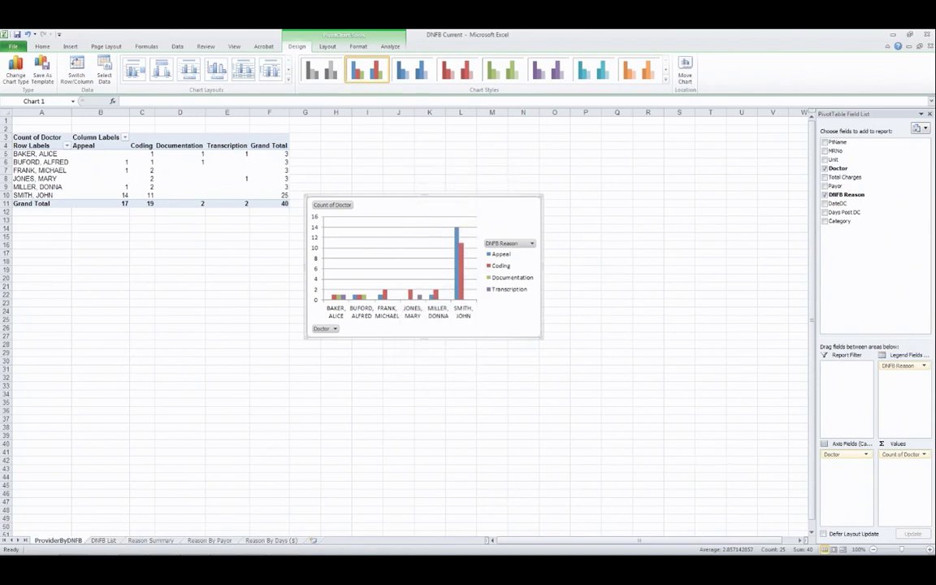
Switch to the DNFB Analysis presentation in PowerPoint and add a Title Only slide titled "Provider Data" after the Reason By Payor slide.
{"action": "key", "text": "alt+Tab"}
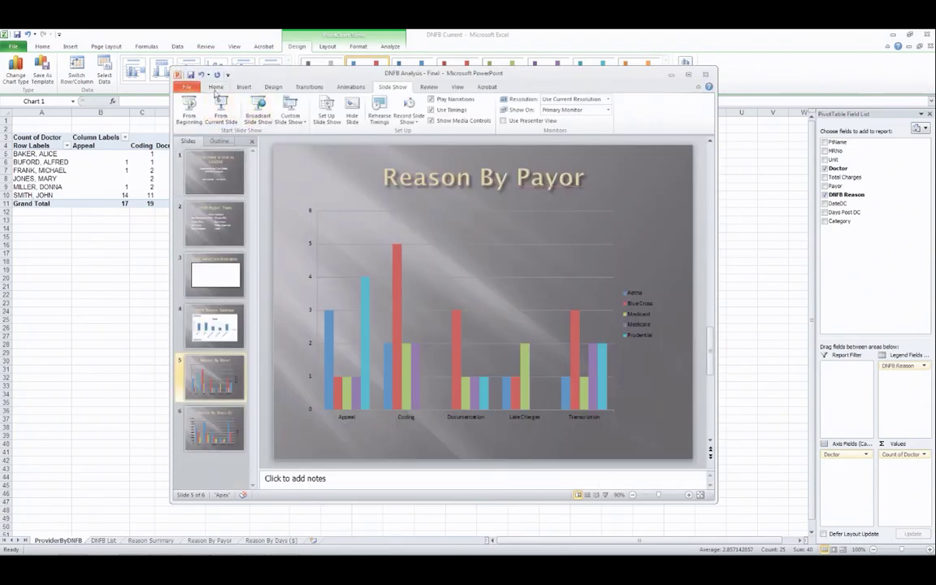
{"action": "left_click", "coordinate": [216, 87]}
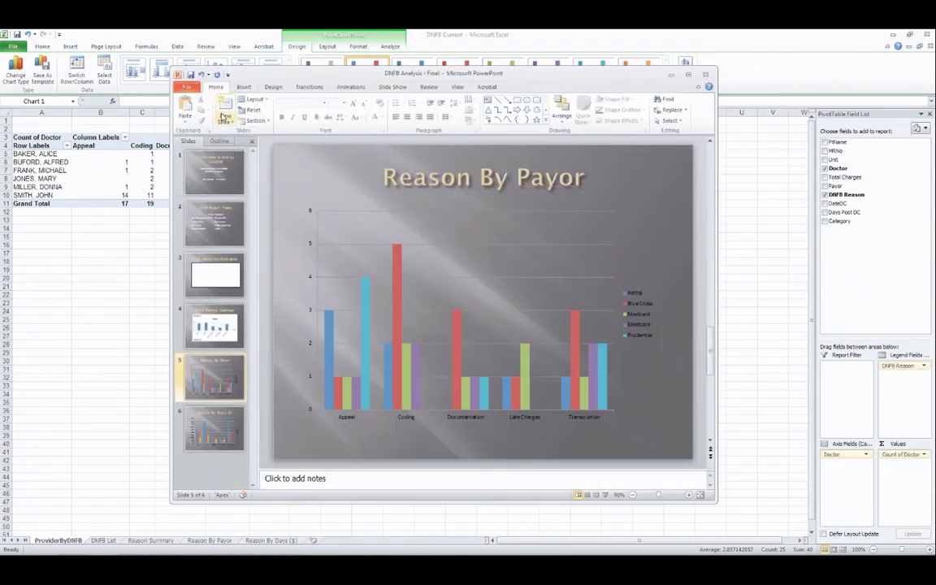
{"action": "left_click", "coordinate": [225, 119]}
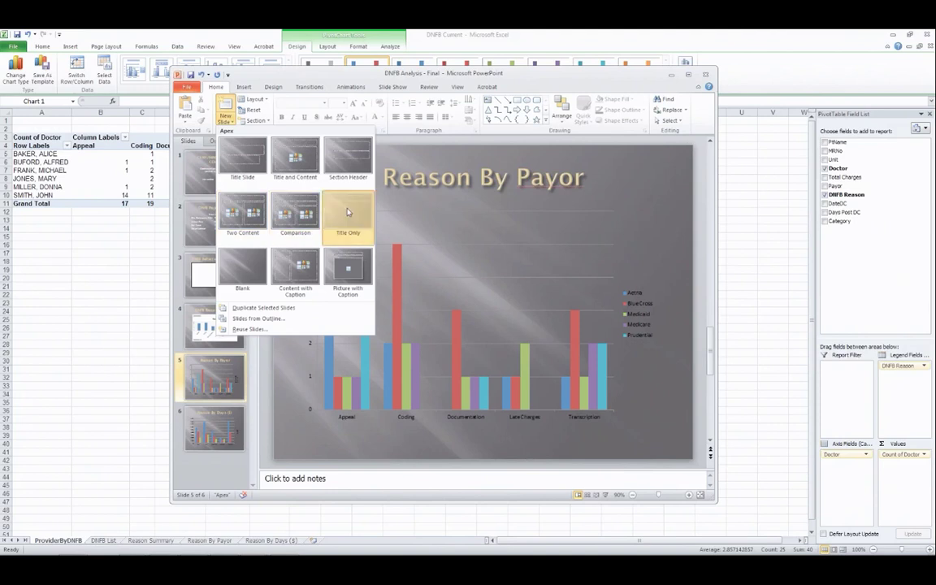
{"action": "left_click", "coordinate": [348, 212]}
{"action": "left_click", "coordinate": [383, 164]}
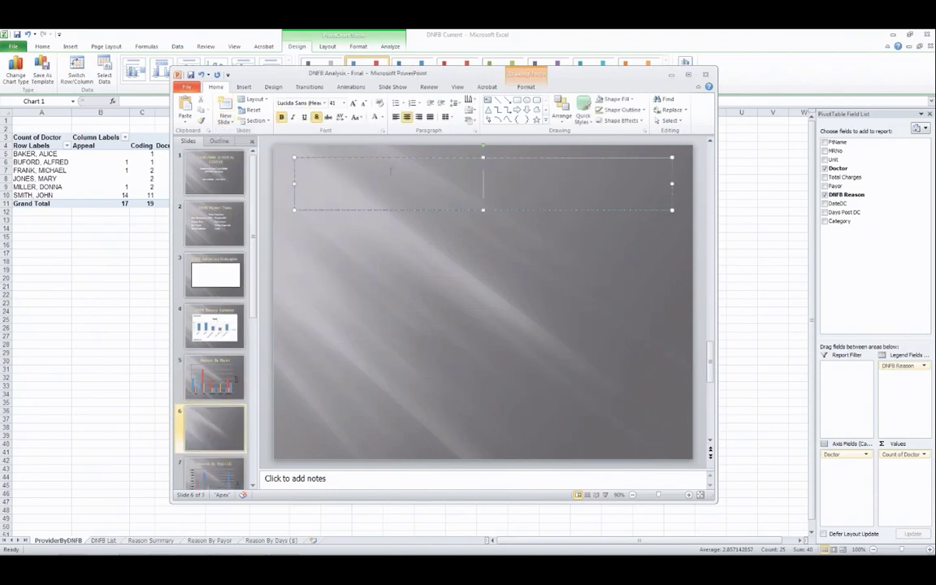
{"action": "type", "text": "Provid"}
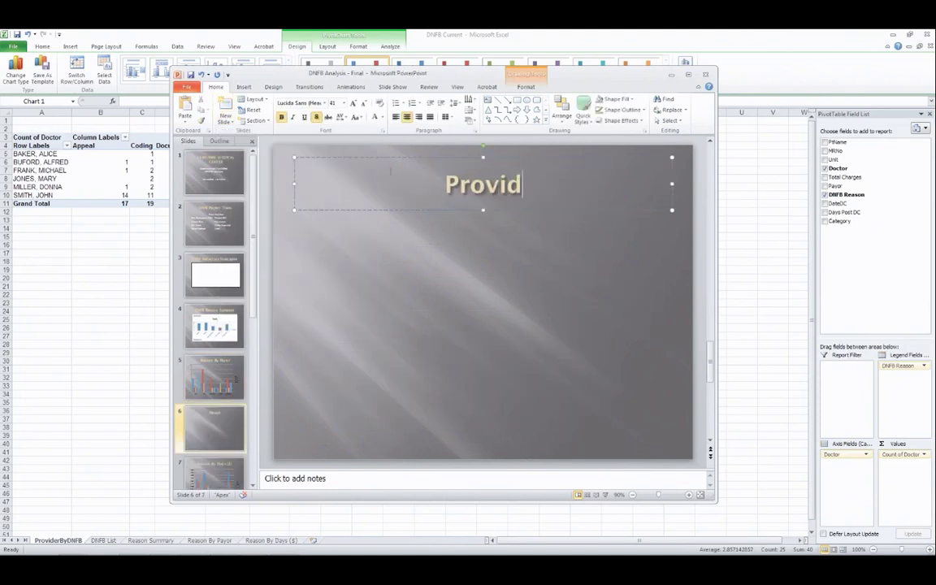
{"action": "type", "text": "eer"}
{"action": "key", "text": "BackSpace"}
{"action": "type", "text": "Data"}
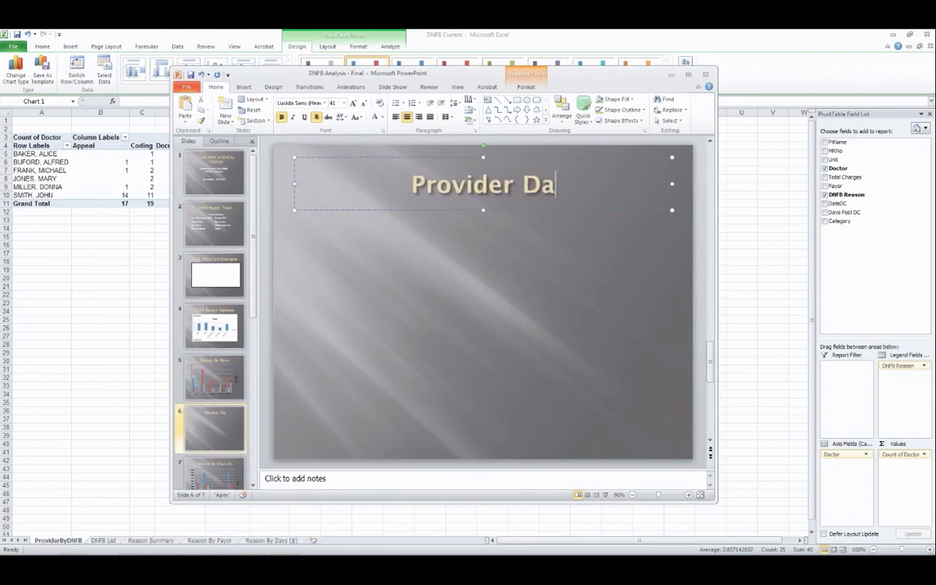
Paste the copied pivot chart onto the Provider Data slide as a linked chart and enlarge it to fill the area below the title.
{"action": "right_click", "coordinate": [360, 234]}
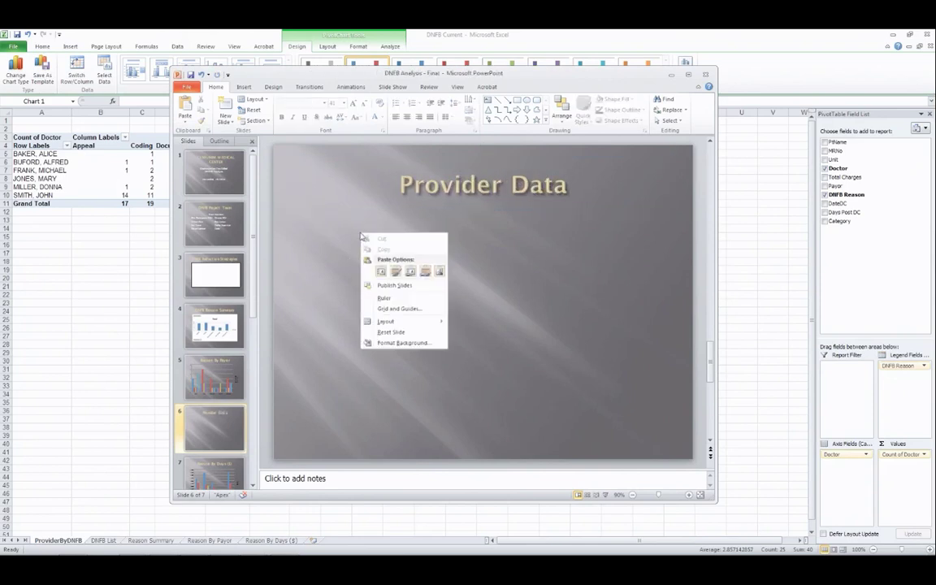
{"action": "left_click", "coordinate": [424, 272]}
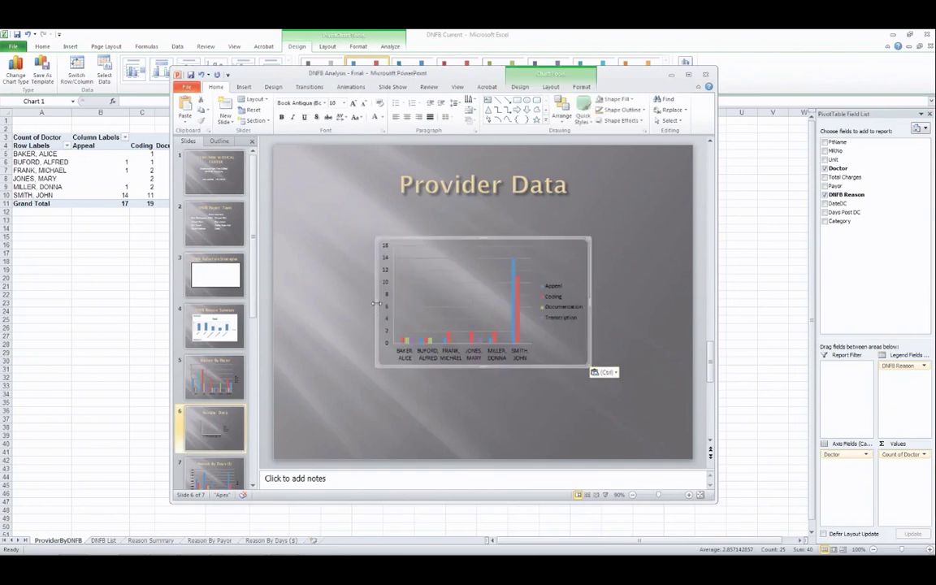
{"action": "left_click_drag", "start_coordinate": [376, 302], "coordinate": [310, 302]}
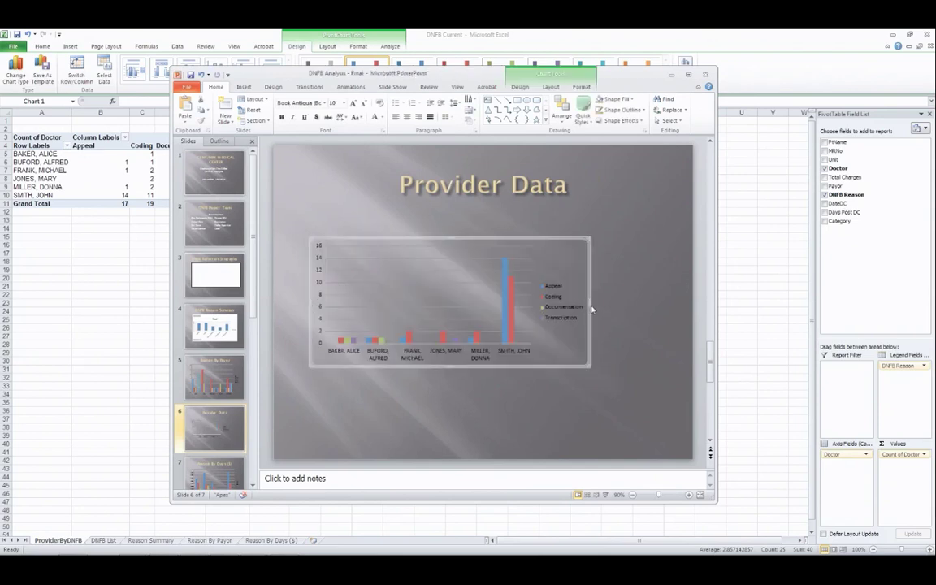
{"action": "left_click_drag", "start_coordinate": [592, 303], "coordinate": [638, 303]}
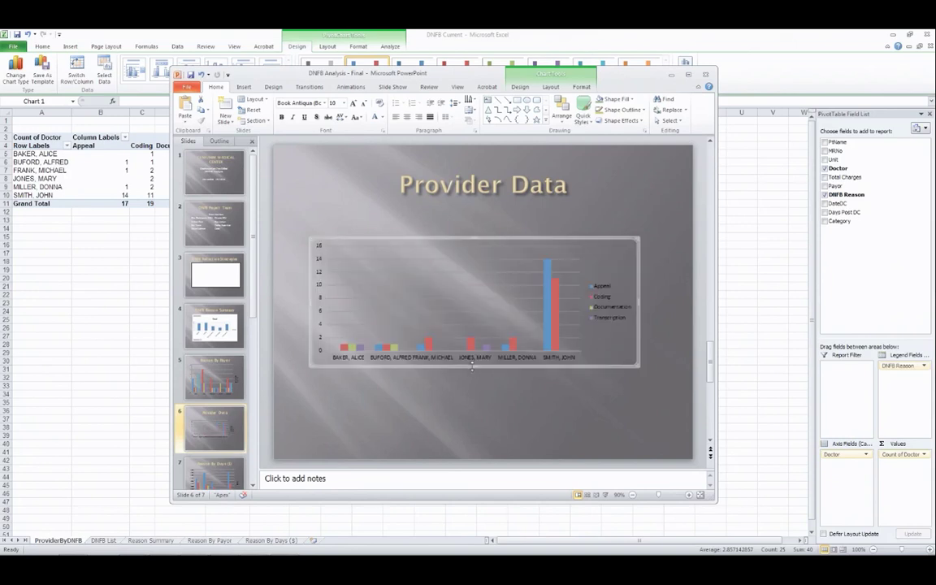
{"action": "left_click_drag", "start_coordinate": [471, 366], "coordinate": [468, 429]}
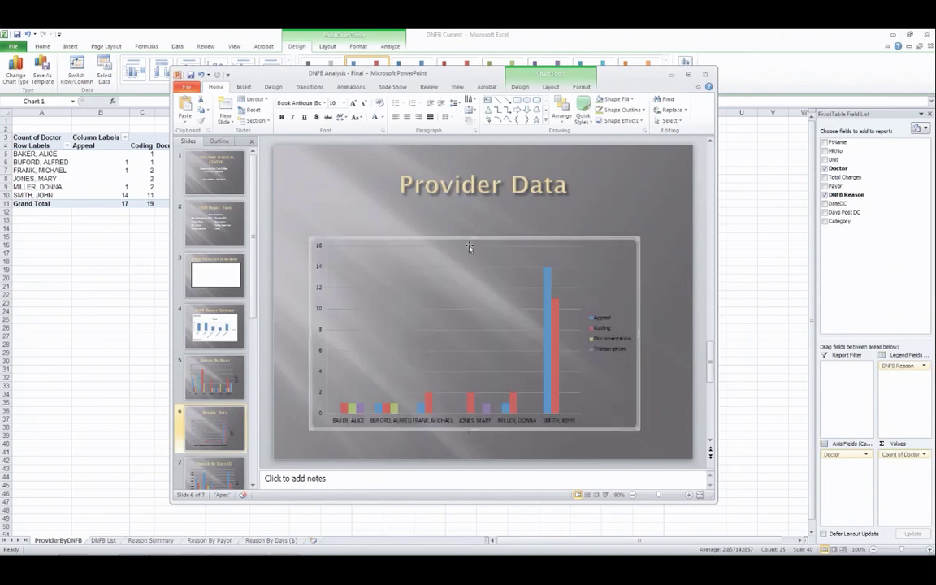
{"action": "left_click_drag", "start_coordinate": [473, 238], "coordinate": [476, 214]}
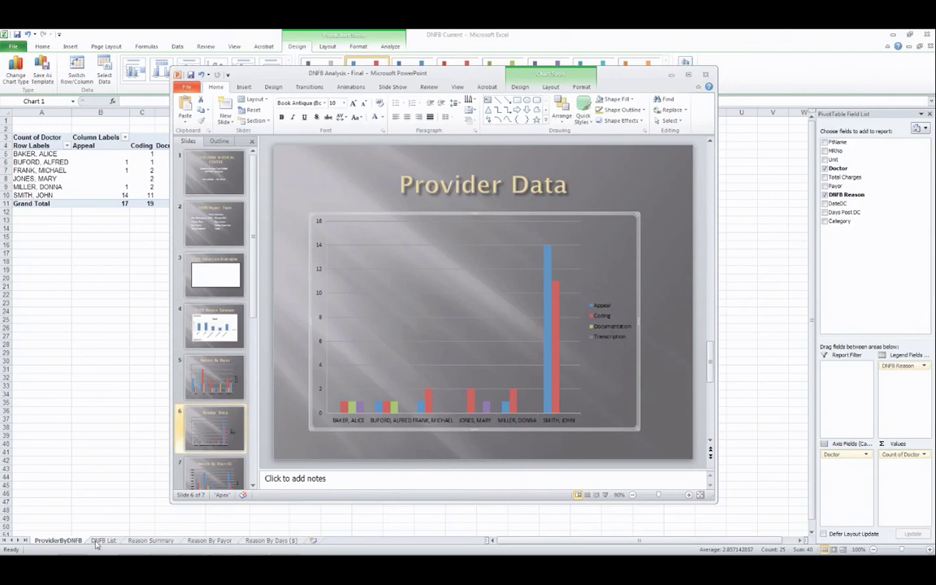
Switch back to Excel and, in the DNFB List, replace the doctor entries in D5 to D23 with the doctor named in D27.
{"action": "key", "text": "alt+Tab"}
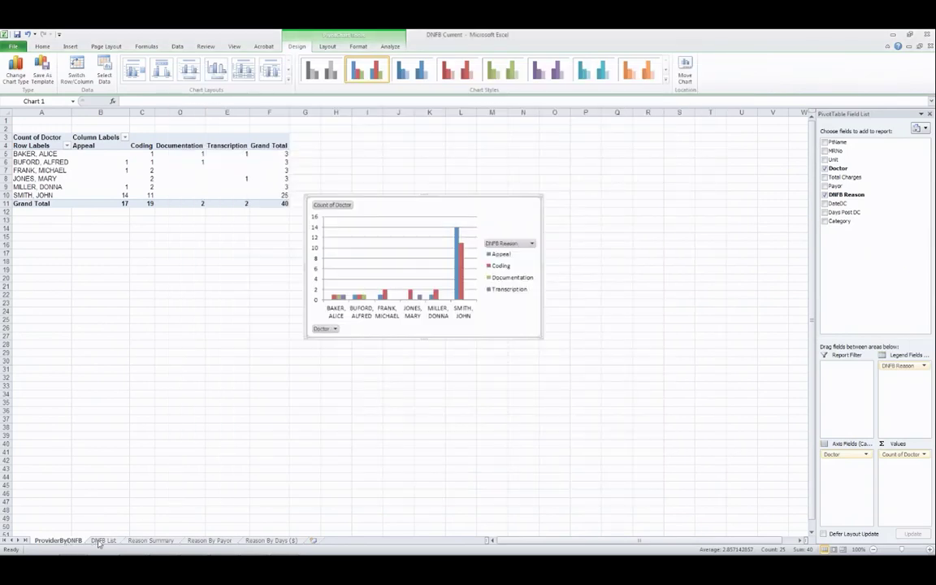
{"action": "left_click", "coordinate": [100, 541]}
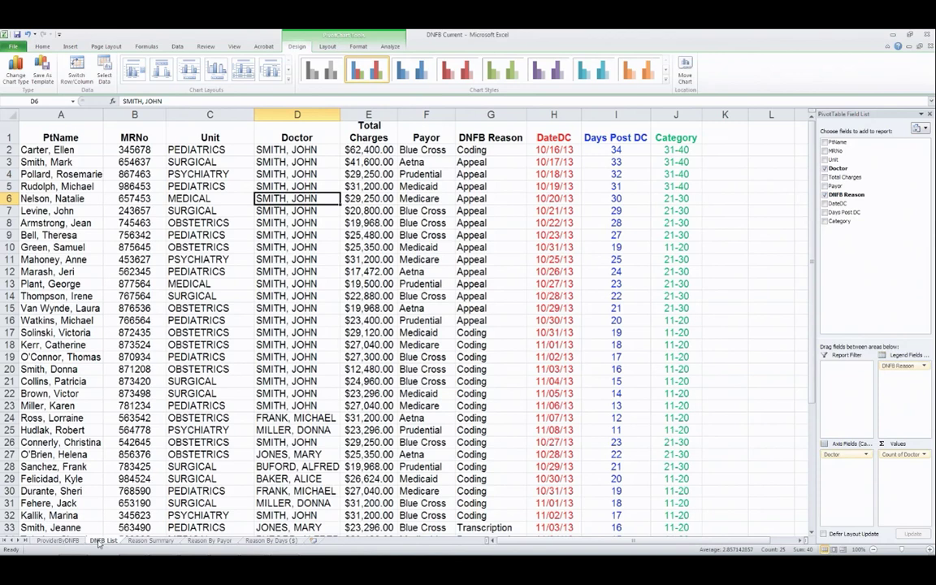
{"action": "left_click", "coordinate": [290, 153]}
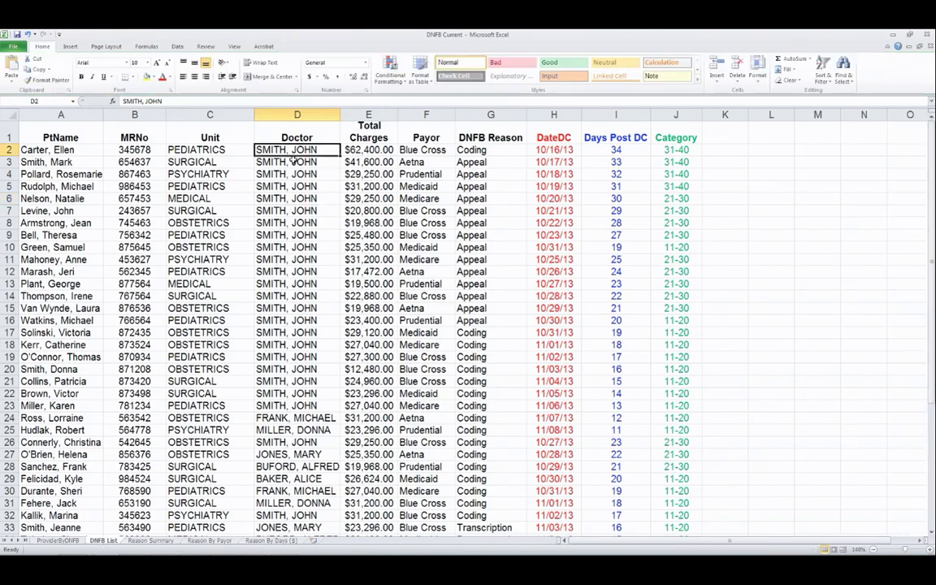
{"action": "key", "text": "Down"}
{"action": "key", "text": "Down"}
{"action": "key", "text": "Down"}
{"action": "key", "text": "Down"}
{"action": "key", "text": "Down"}
{"action": "key", "text": "Down"}
{"action": "key", "text": "Down"}
{"action": "key", "text": "Down"}
{"action": "key", "text": "Down"}
{"action": "key", "text": "Down"}
{"action": "key", "text": "Down"}
{"action": "key", "text": "Down"}
{"action": "key", "text": "Down"}
{"action": "key", "text": "Down"}
{"action": "key", "text": "Down"}
{"action": "key", "text": "Down"}
{"action": "key", "text": "Down"}
{"action": "key", "text": "Down"}
{"action": "key", "text": "Down"}
{"action": "key", "text": "Down"}
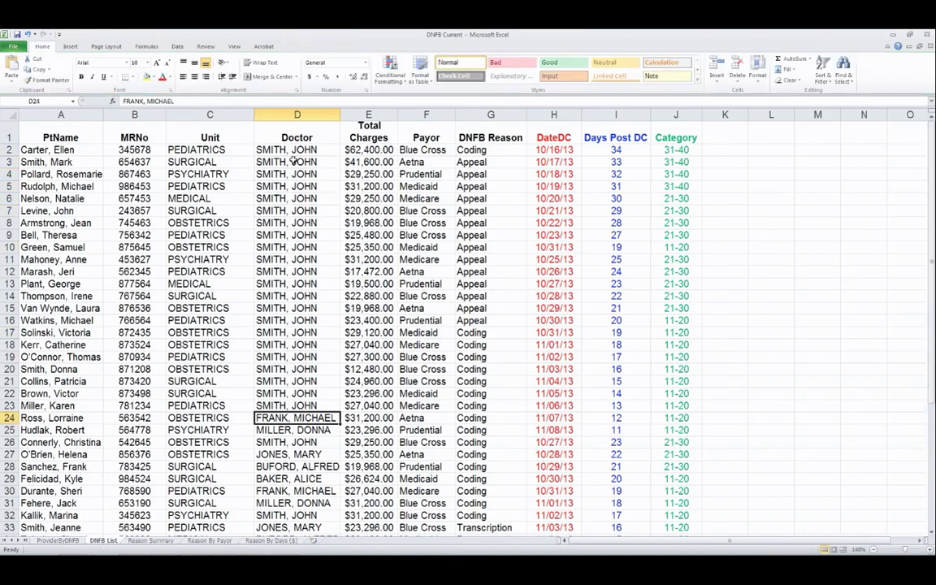
{"action": "key", "text": "Down"}
{"action": "key", "text": "Down"}
{"action": "key", "text": "Down"}
{"action": "key", "text": "ctrl+c"}
{"action": "key", "text": "Up"}
{"action": "key", "text": "Up"}
{"action": "key", "text": "Up"}
{"action": "key", "text": "Up"}
{"action": "key", "text": "Up"}
{"action": "key", "text": "shift+Down"}
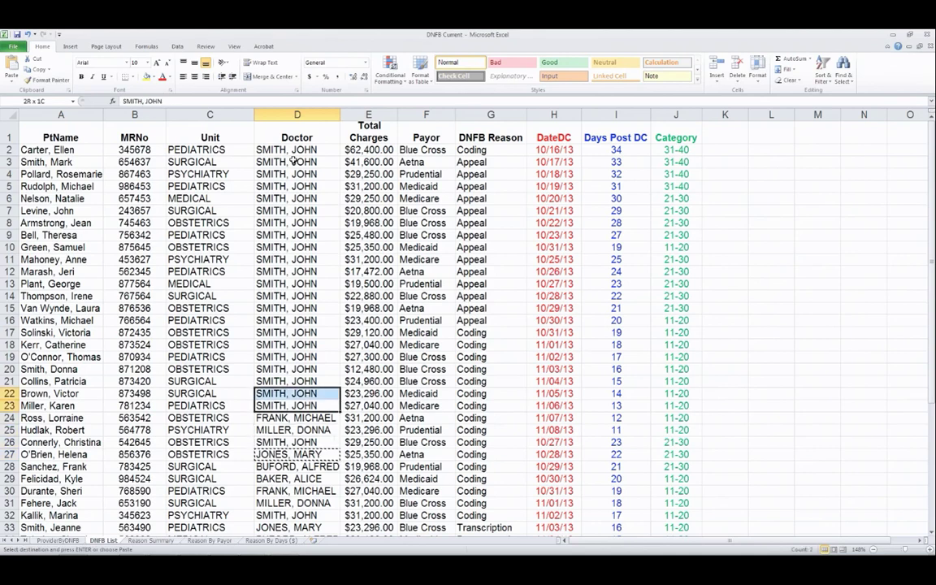
{"action": "key", "text": "shift+Up"}
{"action": "key", "text": "shift+Up"}
{"action": "key", "text": "shift+Up"}
{"action": "key", "text": "shift+Up"}
{"action": "key", "text": "shift+Up"}
{"action": "key", "text": "shift+Up"}
{"action": "key", "text": "shift+Up"}
{"action": "key", "text": "shift+Up"}
{"action": "key", "text": "shift+Up"}
{"action": "key", "text": "shift+Up"}
{"action": "key", "text": "shift+Up"}
{"action": "key", "text": "shift+Up"}
{"action": "key", "text": "shift+Up"}
{"action": "key", "text": "shift+Up"}
{"action": "key", "text": "shift+Up"}
{"action": "key", "text": "shift+Up"}
{"action": "key", "text": "shift+Up"}
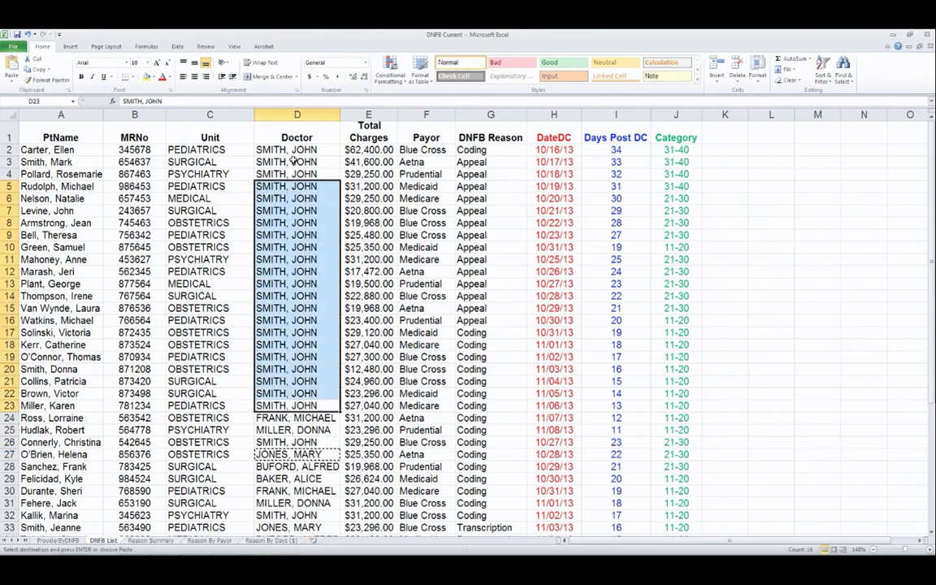
{"action": "key", "text": "Return"}
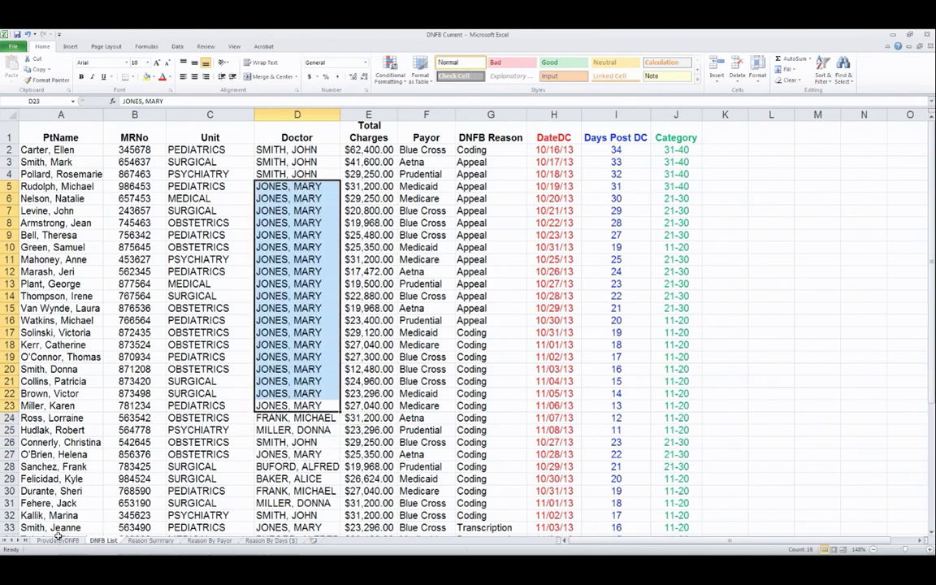
Refresh the pivot table and chart on the ProviderByDNFB sheet with the changed doctor entries.
{"action": "left_click", "coordinate": [58, 540]}
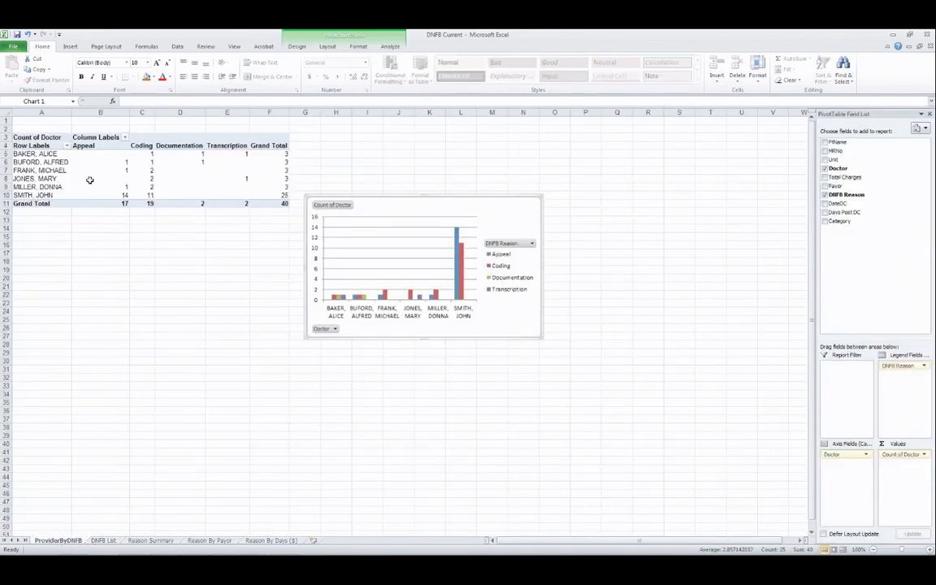
{"action": "mouse_move", "coordinate": [286, 180]}
{"action": "left_click", "coordinate": [93, 169]}
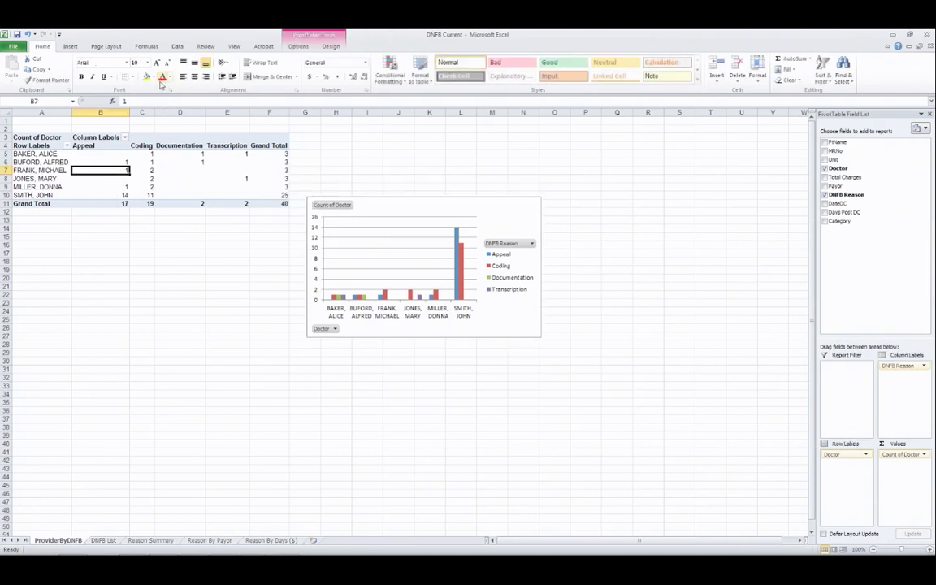
{"action": "left_click", "coordinate": [177, 47]}
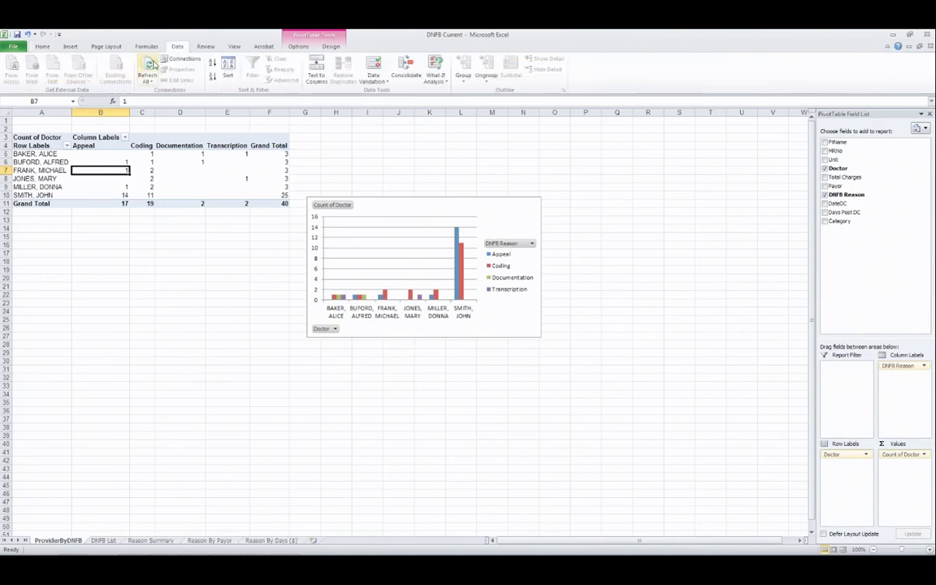
{"action": "left_click", "coordinate": [143, 65]}
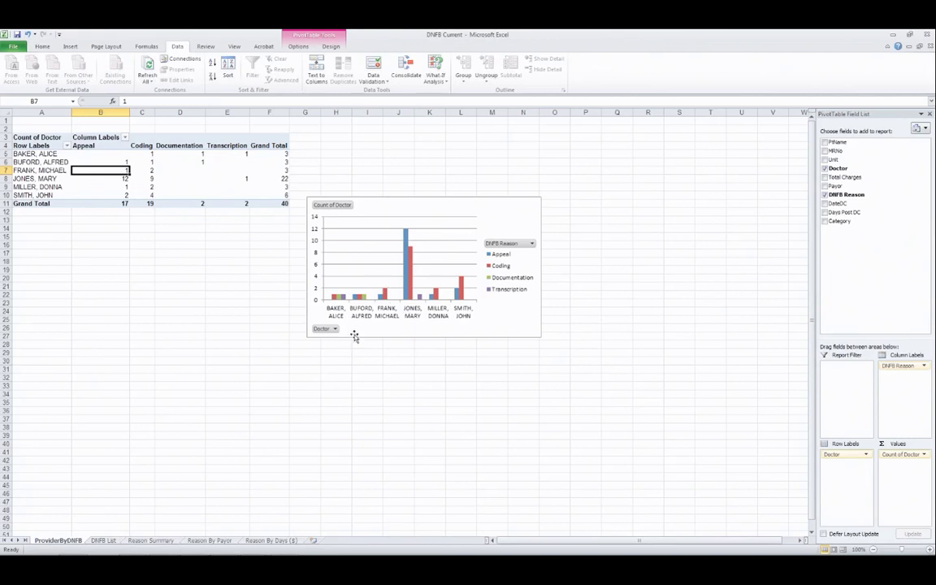
Switch to PowerPoint and compare the linked chart on the Provider Data slide with the refreshed Excel pivot table.
{"action": "key", "text": "alt+Tab"}
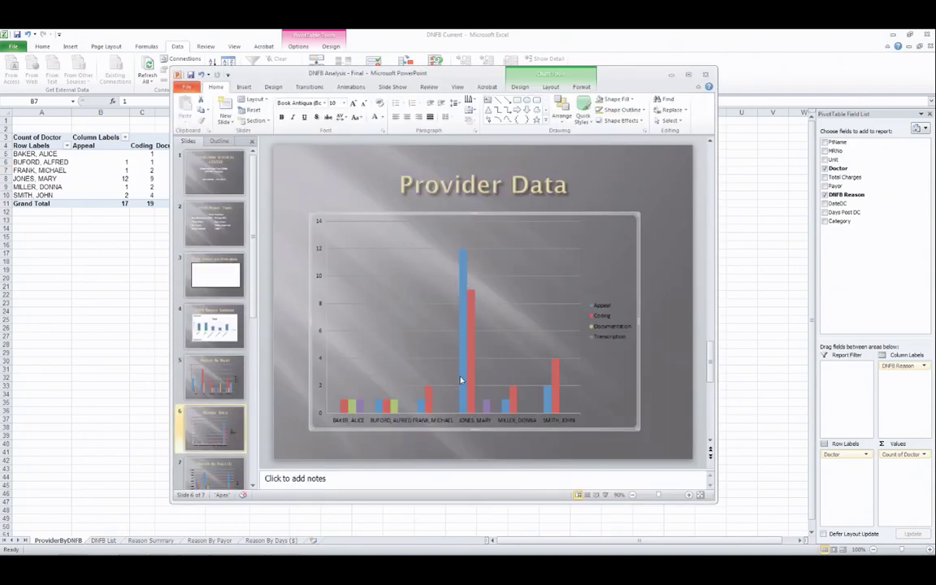
{"action": "mouse_move", "coordinate": [460, 380]}
{"action": "left_click", "coordinate": [705, 74]}
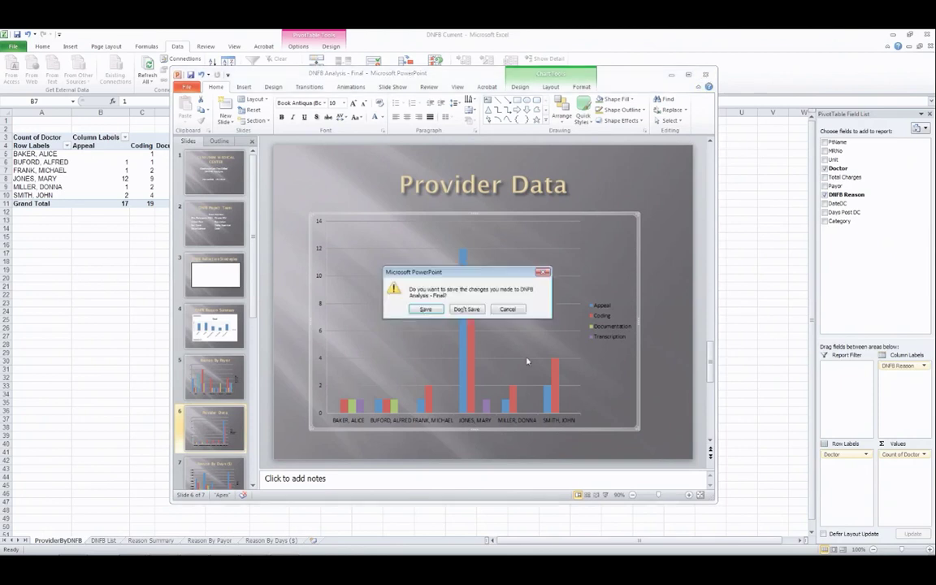
{"action": "left_click", "coordinate": [503, 309]}
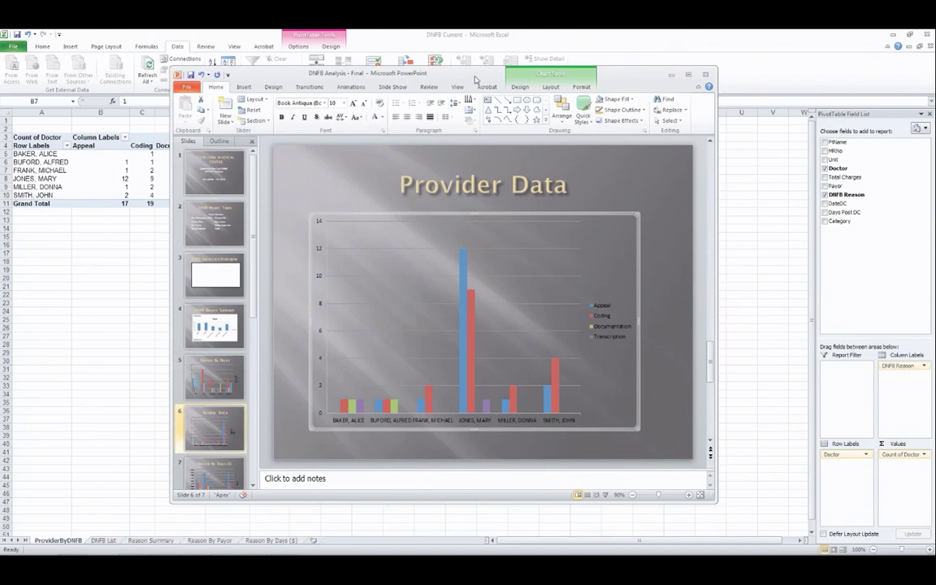
{"action": "left_click_drag", "start_coordinate": [475, 79], "coordinate": [621, 137]}
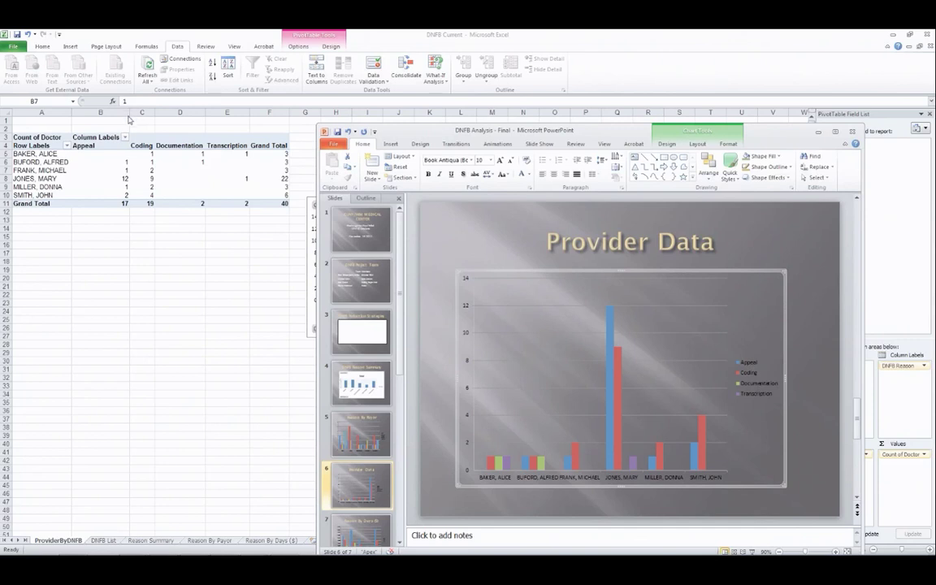
Back in Excel, narrow column B of the ProviderByDNFB sheet to a width of about 11 and widen column C to match.
{"action": "left_click", "coordinate": [94, 166]}
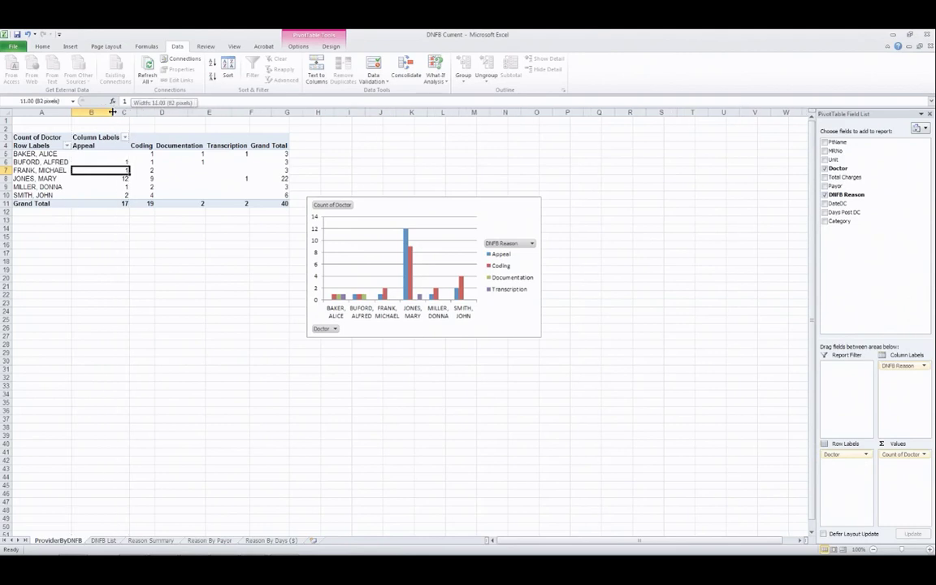
{"action": "left_click_drag", "start_coordinate": [130, 114], "coordinate": [111, 113]}
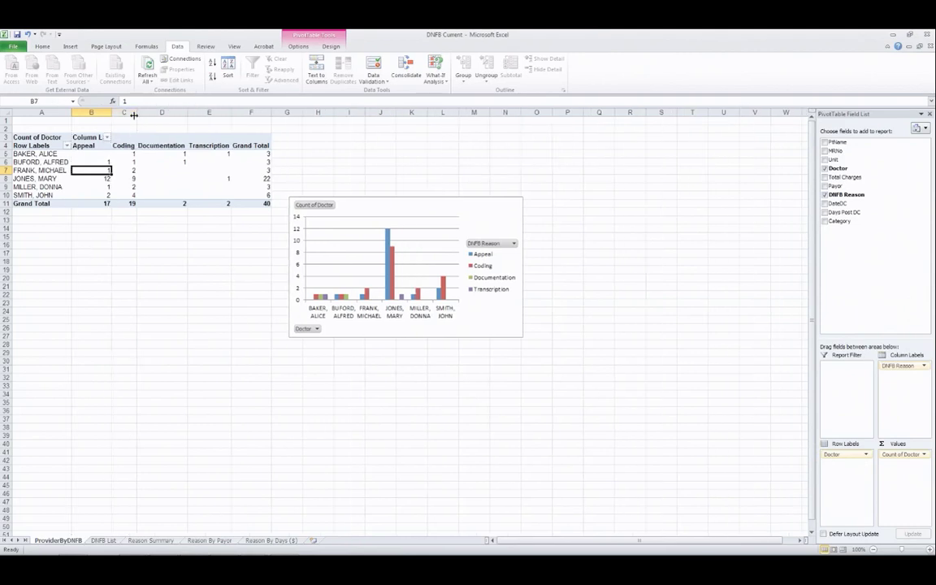
{"action": "left_click_drag", "start_coordinate": [136, 114], "coordinate": [152, 114]}
{"action": "left_click", "coordinate": [132, 245]}
{"action": "left_click", "coordinate": [59, 270]}
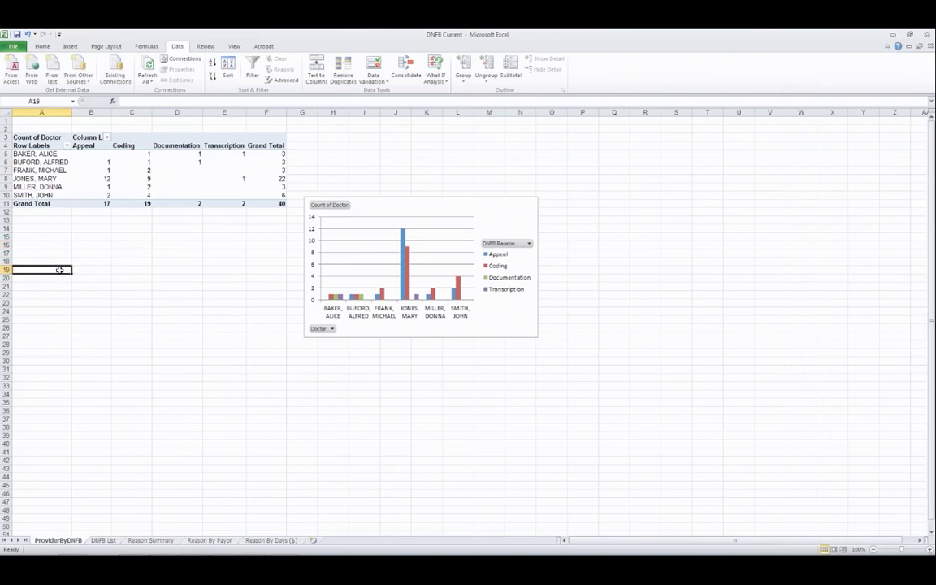
Close the workbook without saving the changed doctor entries, reopen DNFB Current and show its DNFB List sheet.
{"action": "left_click", "coordinate": [103, 540]}
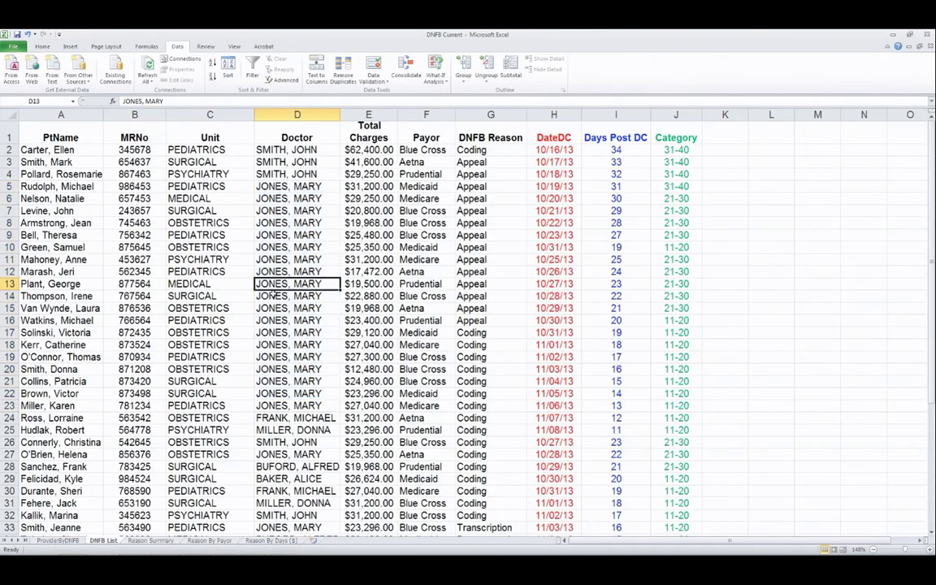
{"action": "left_click", "coordinate": [930, 47]}
{"action": "left_click", "coordinate": [466, 308]}
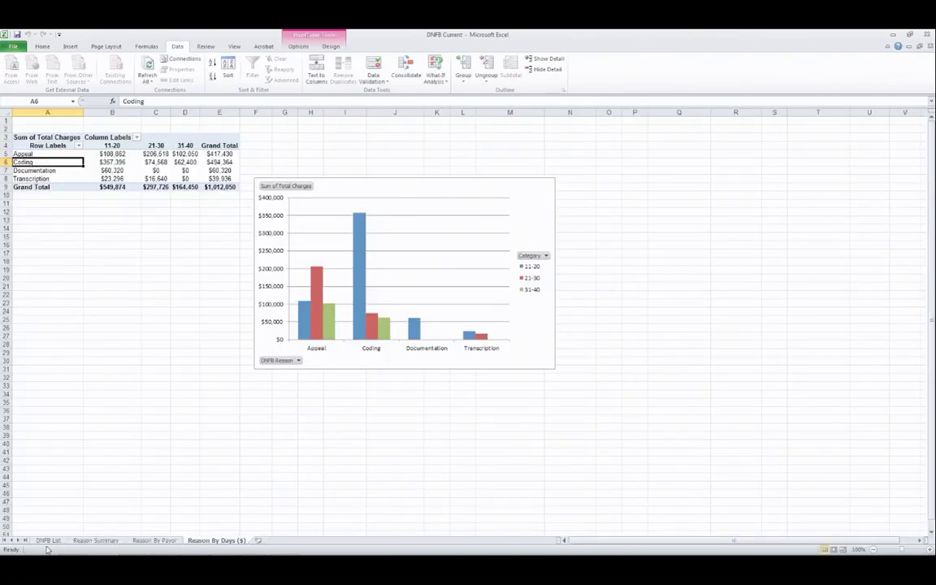
{"action": "left_click", "coordinate": [48, 540]}
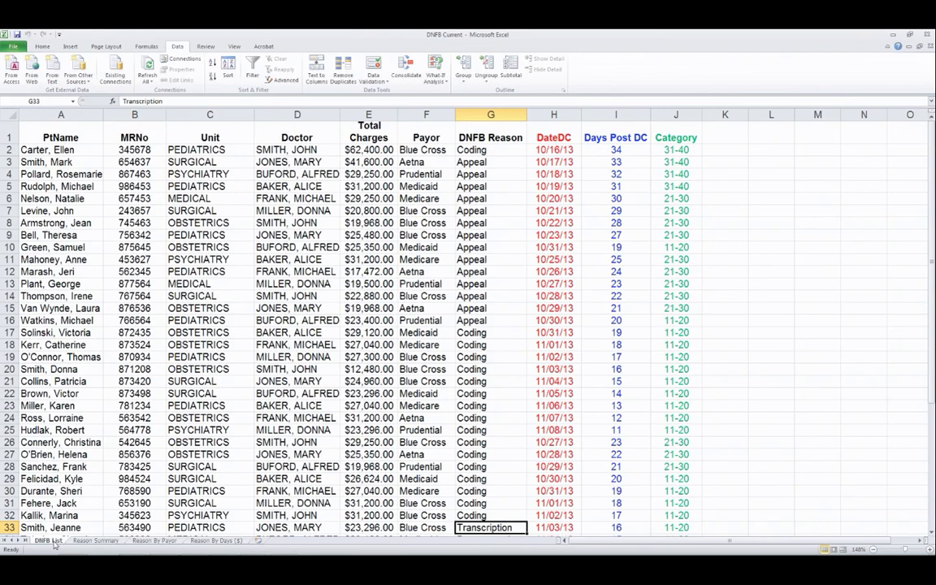
Examine the patient records and column headings on the DNFB List sheet across A1 to J33.
{"action": "left_click_drag", "start_coordinate": [50, 162], "coordinate": [615, 526]}
{"action": "left_click", "coordinate": [276, 272]}
{"action": "left_click", "coordinate": [58, 128]}
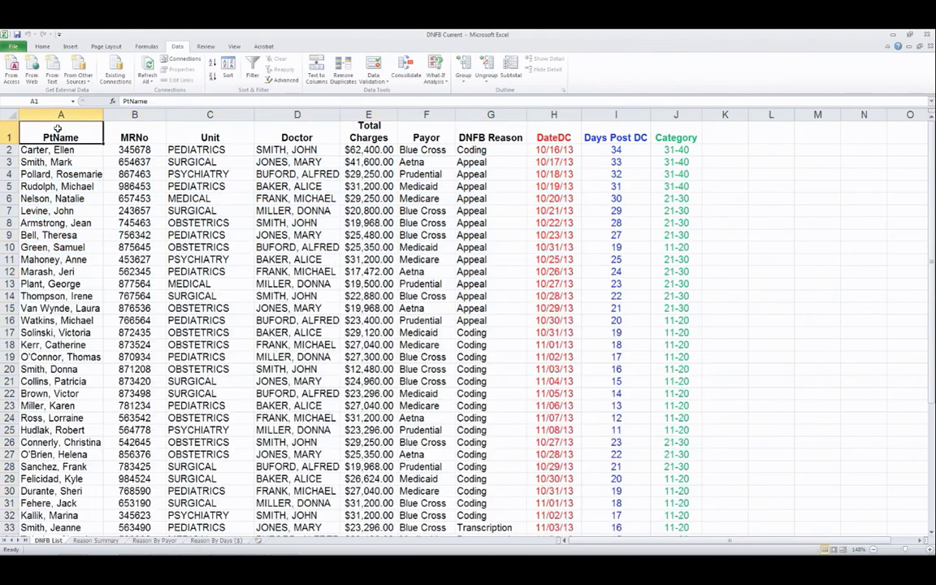
{"action": "left_click_drag", "start_coordinate": [58, 129], "coordinate": [680, 530]}
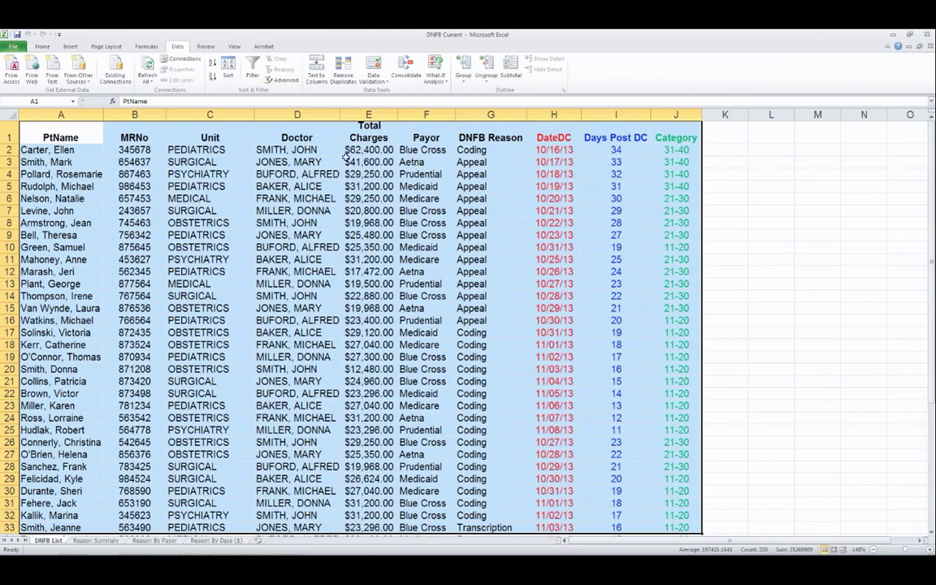
Insert a pivot table based on the whole DNFB List table, placing it on a new worksheet.
{"action": "left_click", "coordinate": [375, 150]}
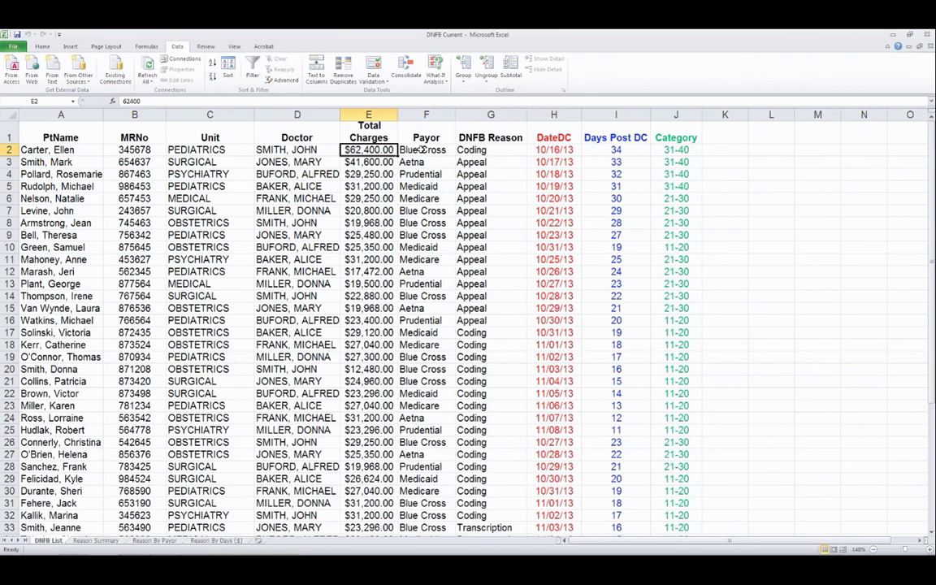
{"action": "left_click", "coordinate": [411, 146]}
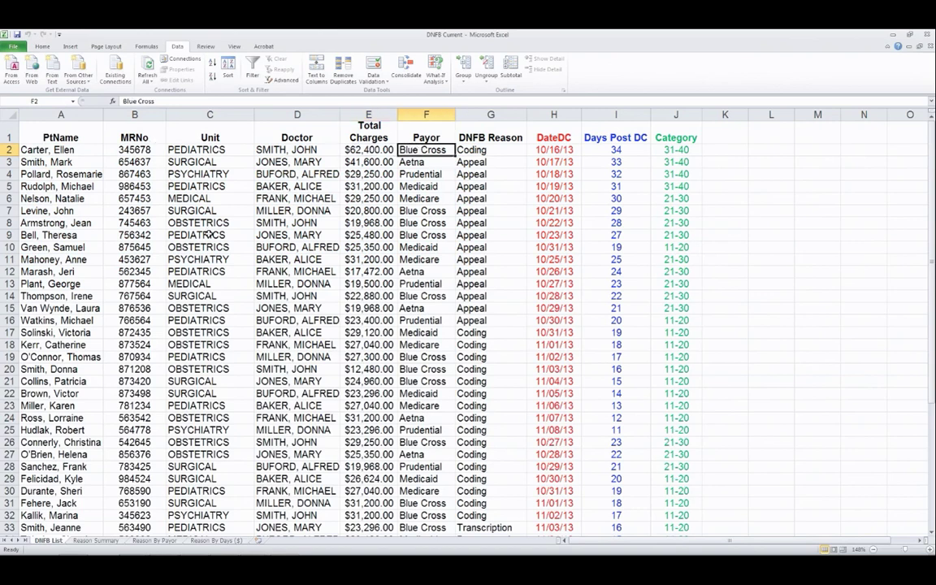
{"action": "left_click", "coordinate": [71, 47]}
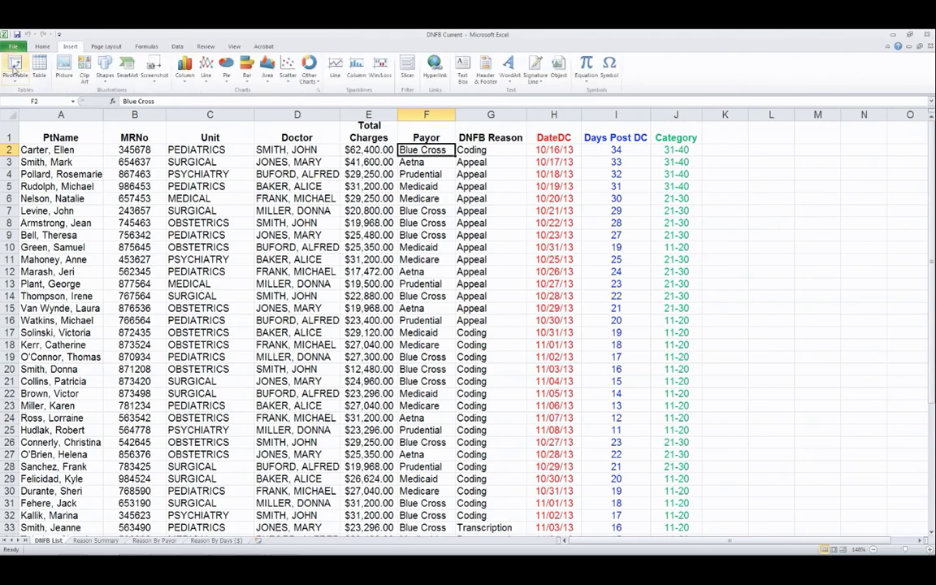
{"action": "left_click", "coordinate": [14, 63]}
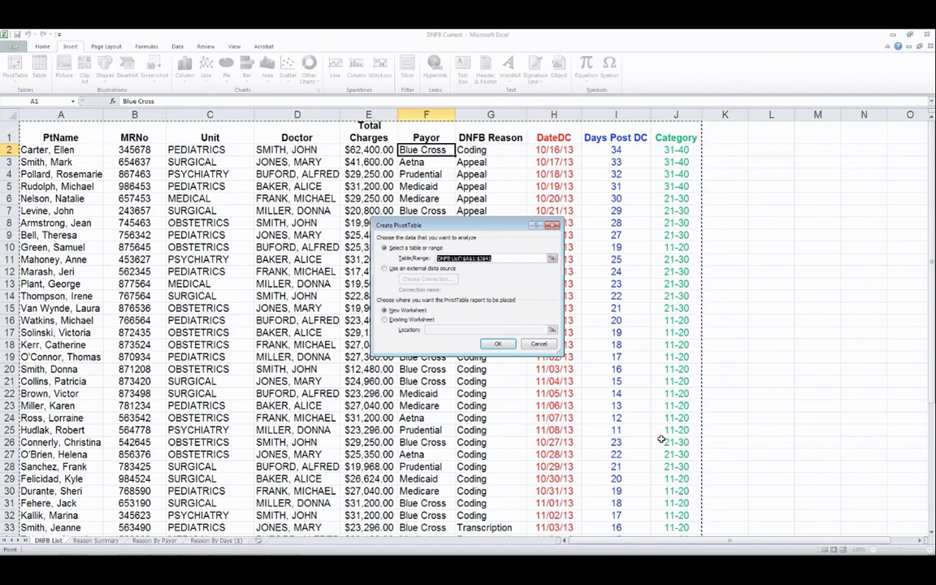
{"action": "left_click", "coordinate": [497, 344]}
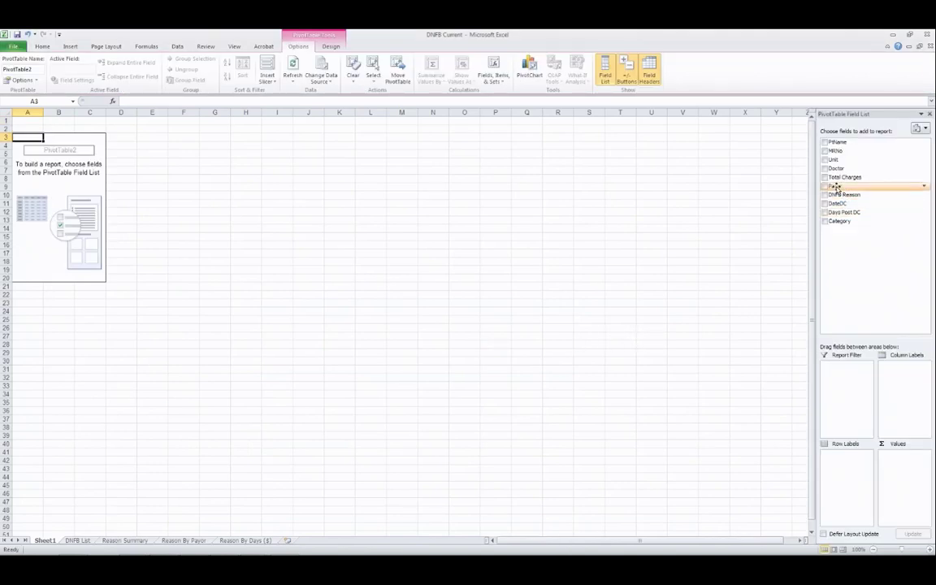
Set Payor as row labels, Category as column labels and the sum of Total Charges as values, and widen columns C and D.
{"action": "left_click_drag", "start_coordinate": [835, 186], "coordinate": [841, 459]}
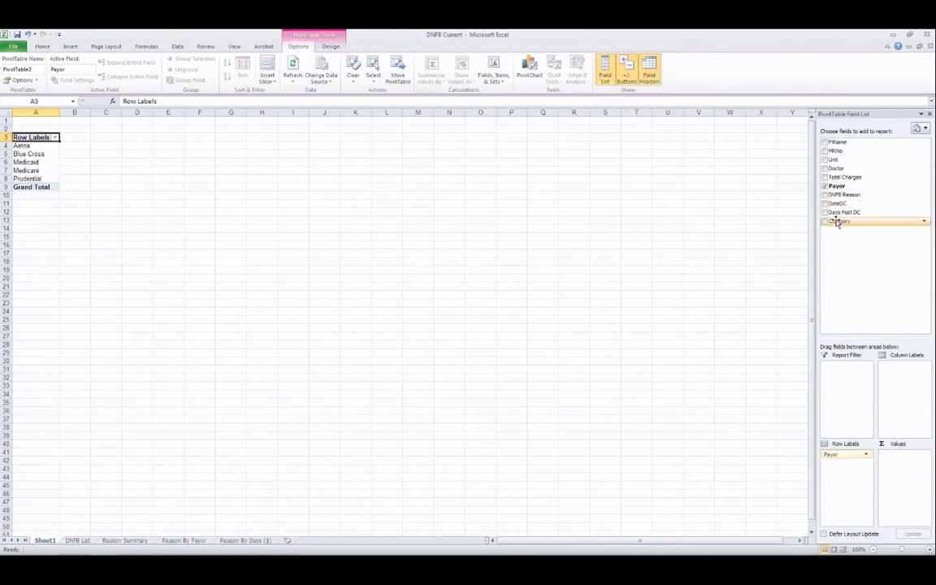
{"action": "left_click_drag", "start_coordinate": [838, 223], "coordinate": [899, 367]}
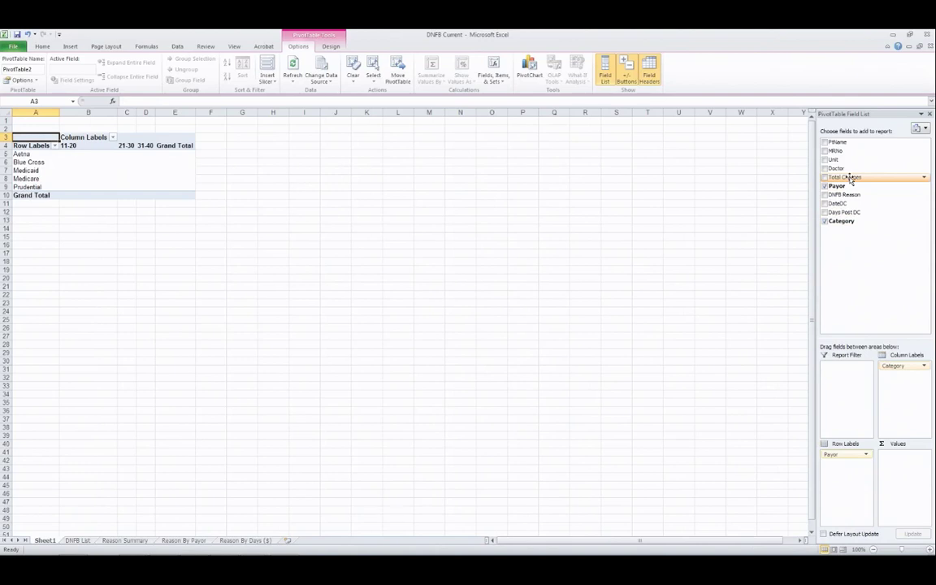
{"action": "left_click_drag", "start_coordinate": [850, 178], "coordinate": [902, 458]}
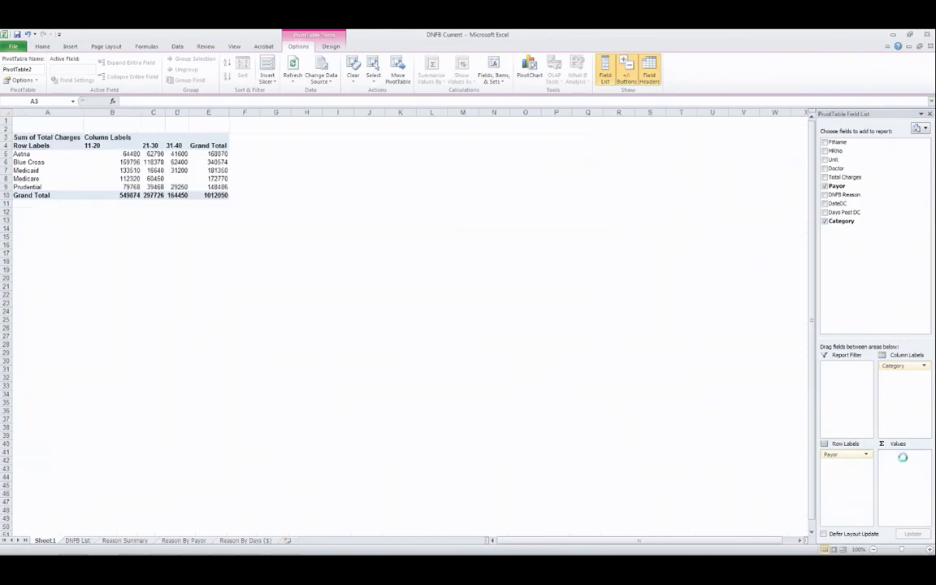
{"action": "left_click_drag", "start_coordinate": [164, 112], "coordinate": [213, 112]}
{"action": "left_click_drag", "start_coordinate": [127, 112], "coordinate": [130, 112]}
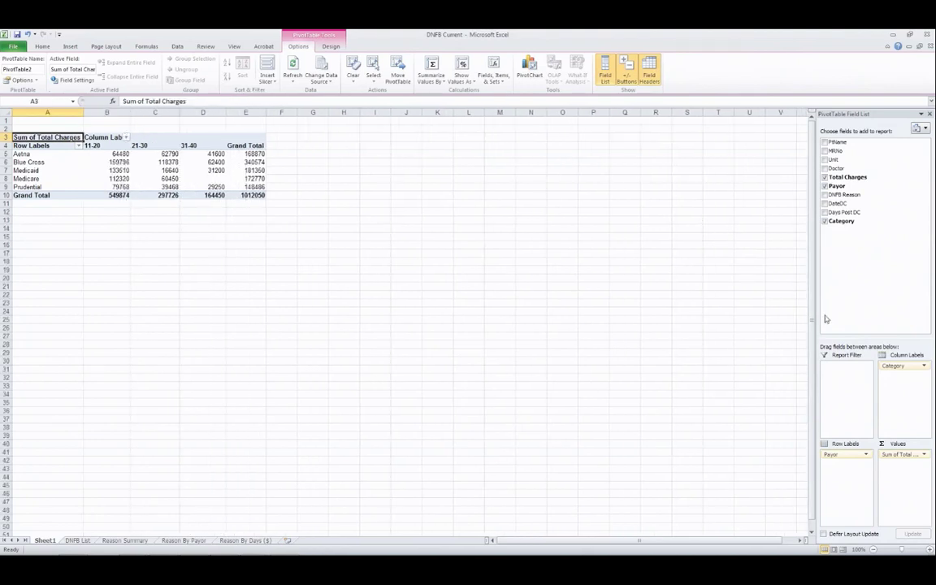
Replace Category with DNFB Reason as the pivot table's column labels and adjust the column widths to fit the reason headings.
{"action": "mouse_move", "coordinate": [891, 367]}
{"action": "left_mouse_down"}
{"action": "mouse_move", "coordinate": [839, 208]}
{"action": "mouse_move", "coordinate": [898, 365]}
{"action": "left_mouse_up"}
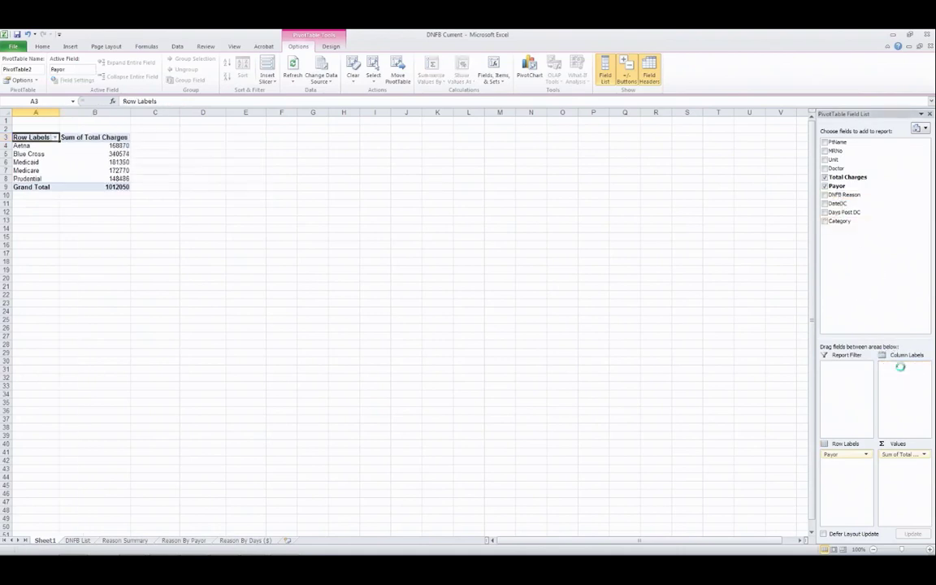
{"action": "left_click_drag", "start_coordinate": [260, 112], "coordinate": [273, 113]}
{"action": "left_click_drag", "start_coordinate": [216, 112], "coordinate": [234, 111]}
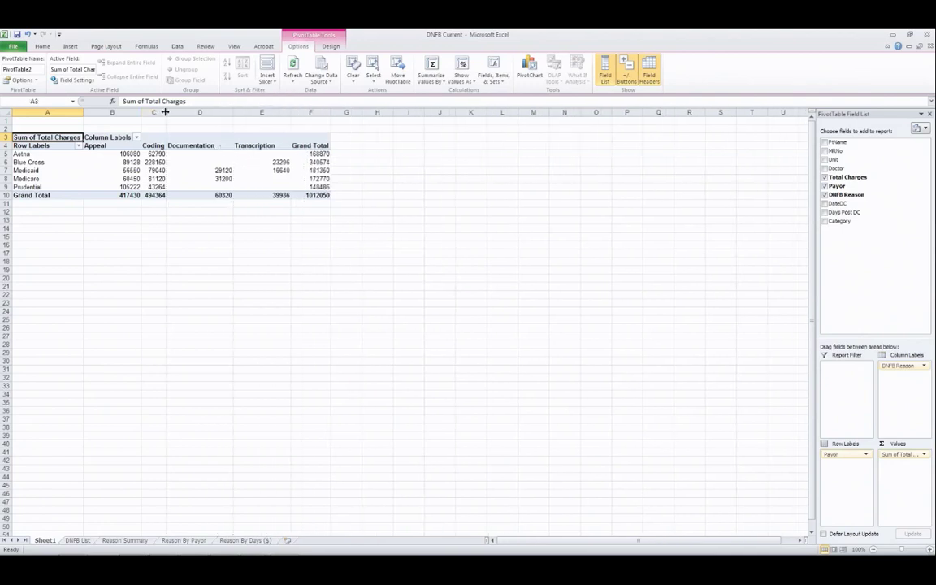
{"action": "left_click_drag", "start_coordinate": [168, 111], "coordinate": [146, 111]}
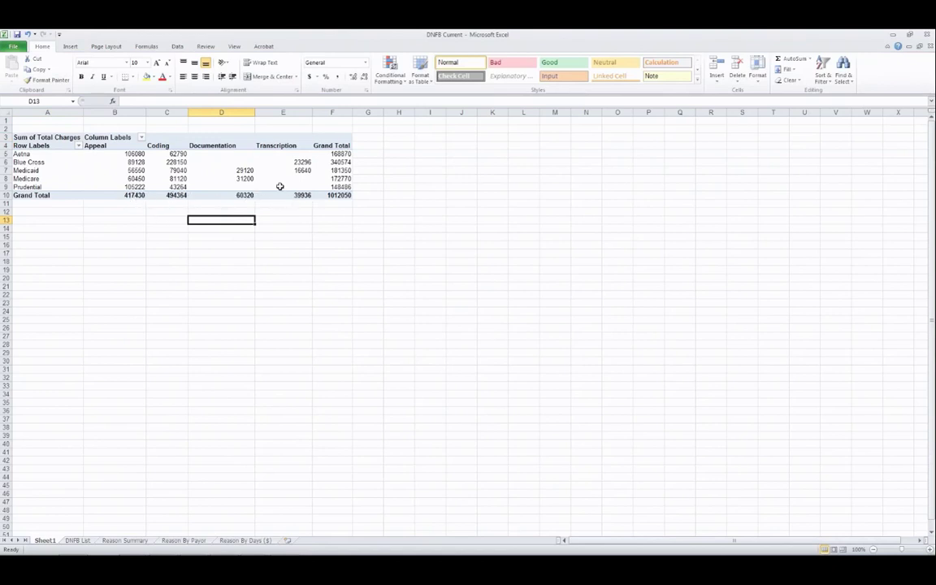
{"action": "left_click_drag", "start_coordinate": [255, 112], "coordinate": [239, 112]}
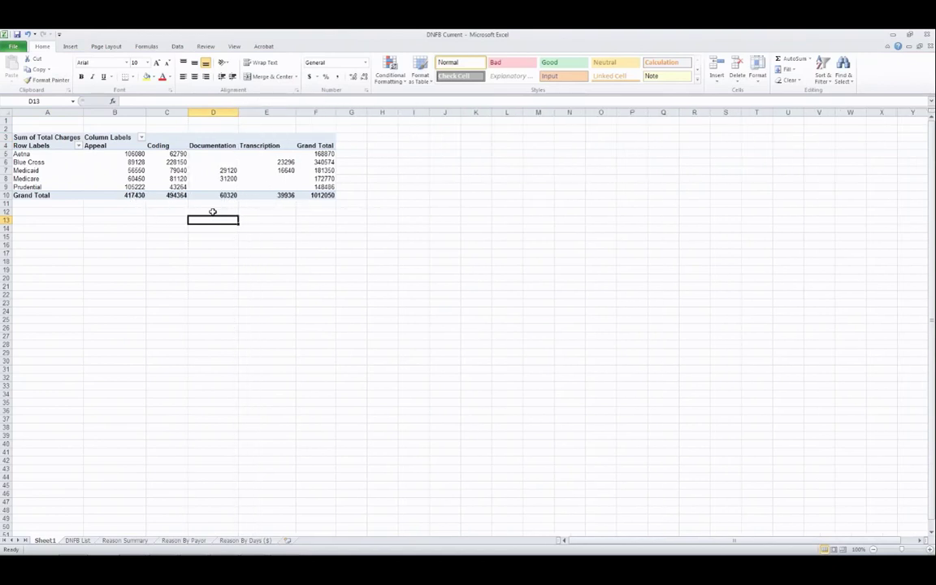
{"action": "left_click_drag", "start_coordinate": [148, 112], "coordinate": [143, 113]}
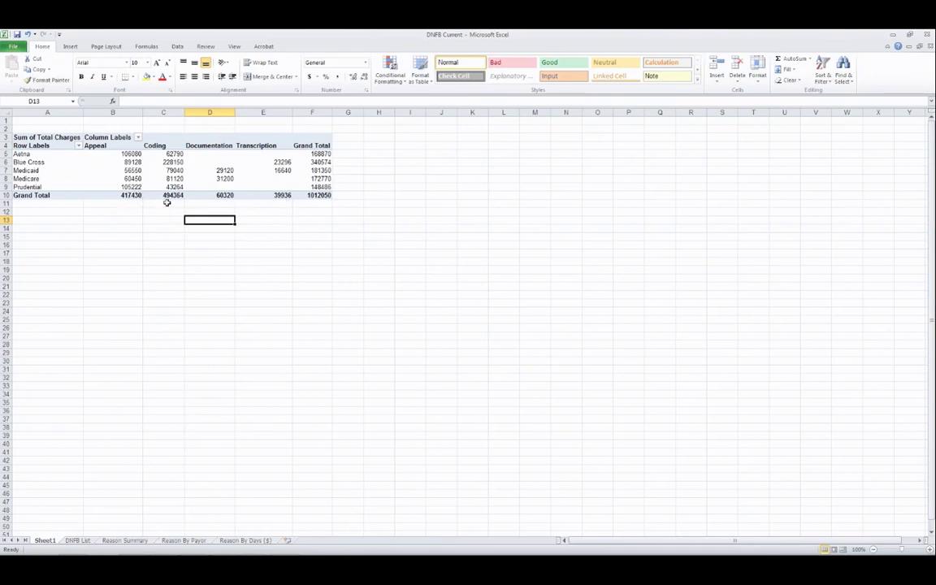
Drill down into the Blue Cross Coding charges on a new sheet and widen the detail table's Unit and DNFB Reason columns.
{"action": "mouse_move", "coordinate": [167, 196]}
{"action": "mouse_move", "coordinate": [158, 160]}
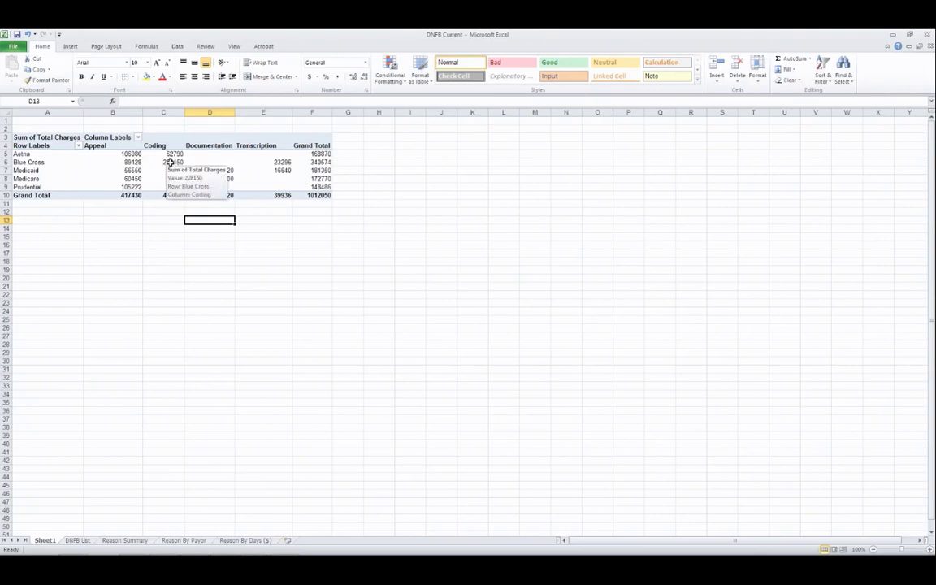
{"action": "double_click", "coordinate": [169, 162]}
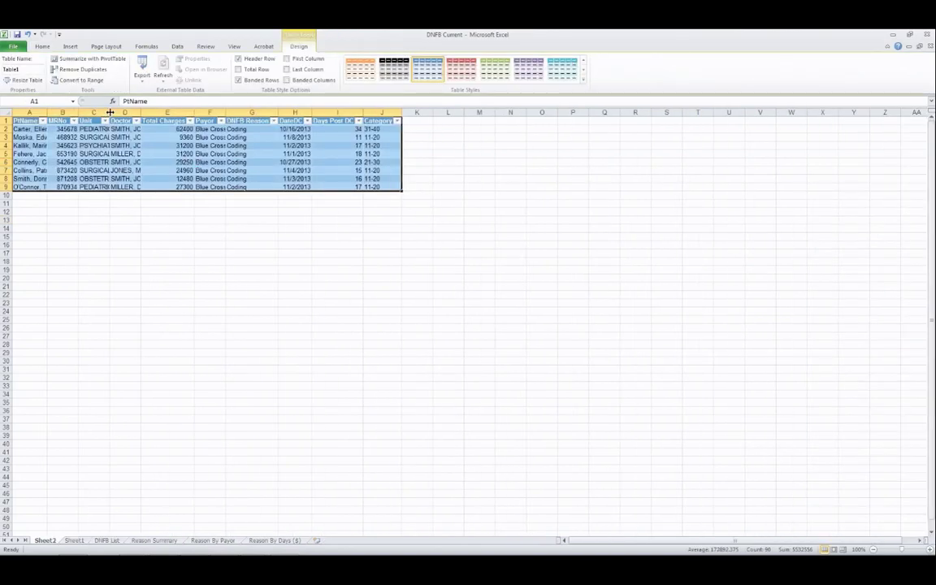
{"action": "left_click_drag", "start_coordinate": [110, 112], "coordinate": [123, 112]}
{"action": "mouse_move", "coordinate": [292, 112]}
{"action": "left_mouse_down"}
{"action": "mouse_move", "coordinate": [265, 112]}
{"action": "mouse_move", "coordinate": [303, 111]}
{"action": "left_mouse_up"}
{"action": "left_click", "coordinate": [226, 129]}
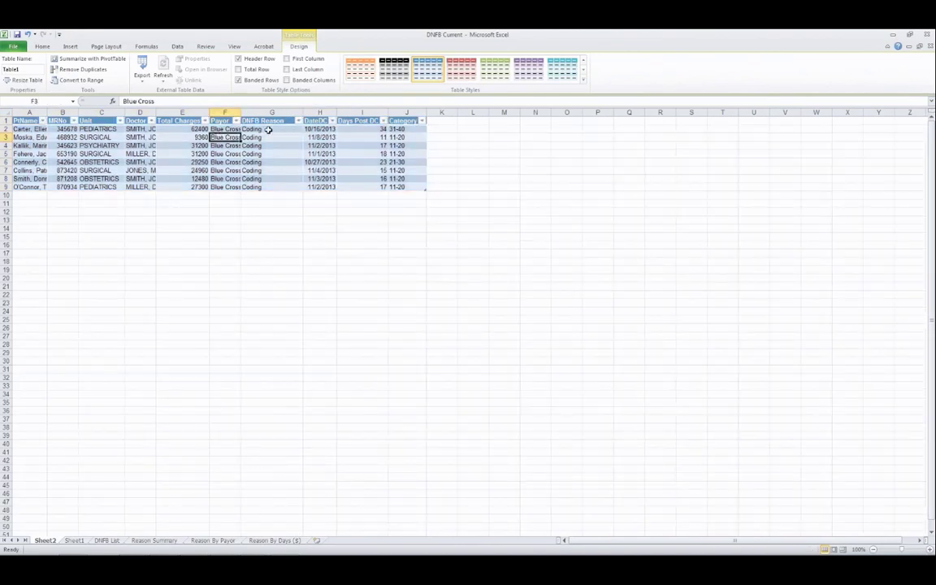
{"action": "left_click", "coordinate": [267, 129]}
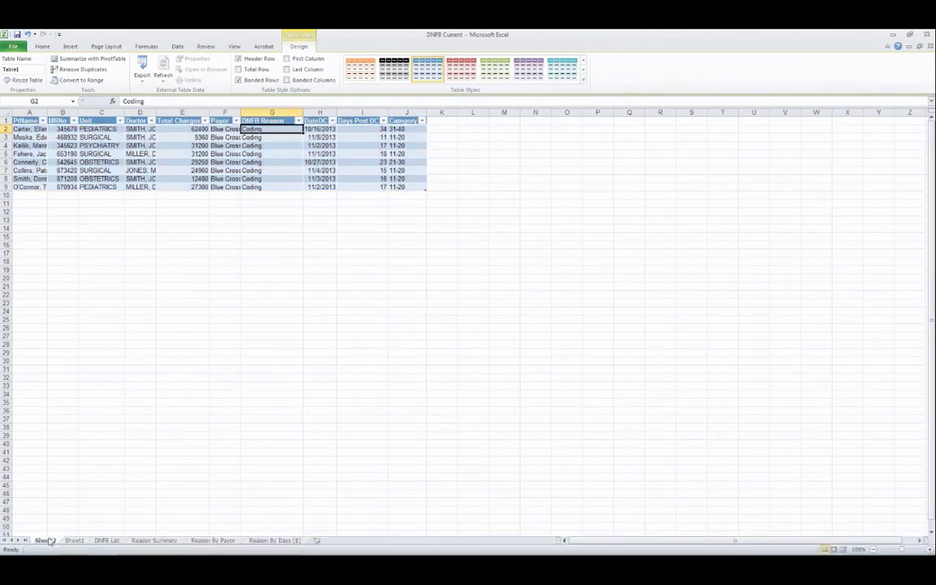
Return to the DNFB List sheet, minimise Excel and bring up the CABG Analysis - Final presentation in PowerPoint.
{"action": "left_click", "coordinate": [107, 541]}
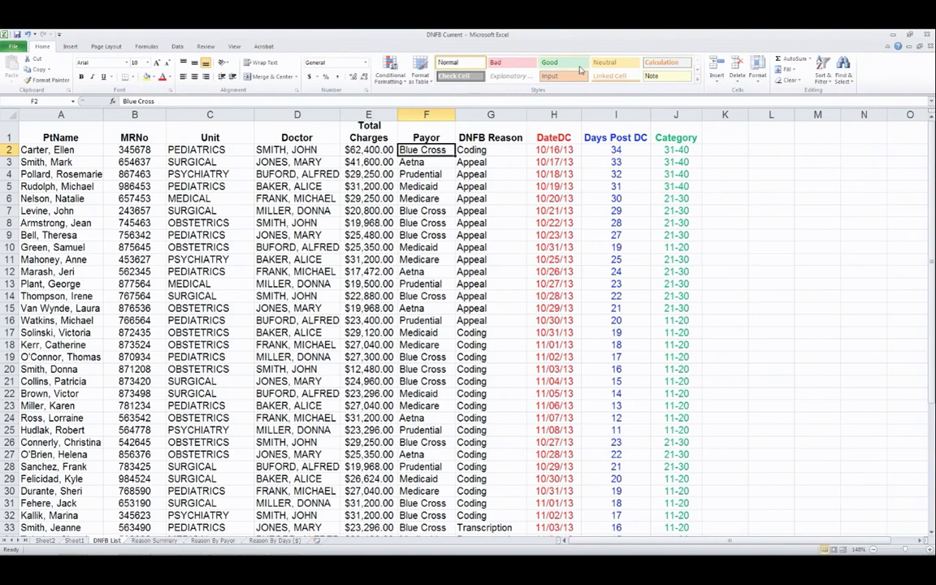
{"action": "left_click", "coordinate": [894, 36]}
{"action": "left_click", "coordinate": [846, 130]}
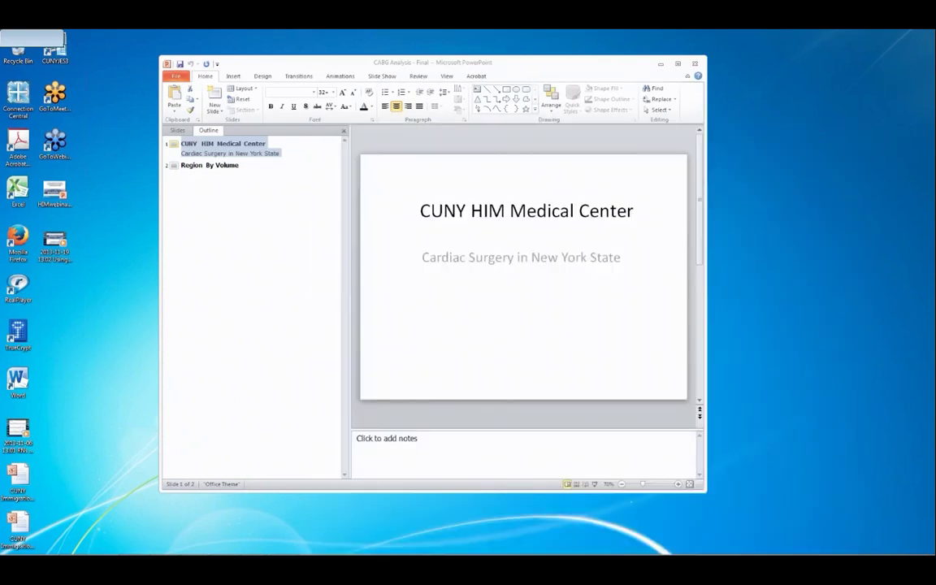